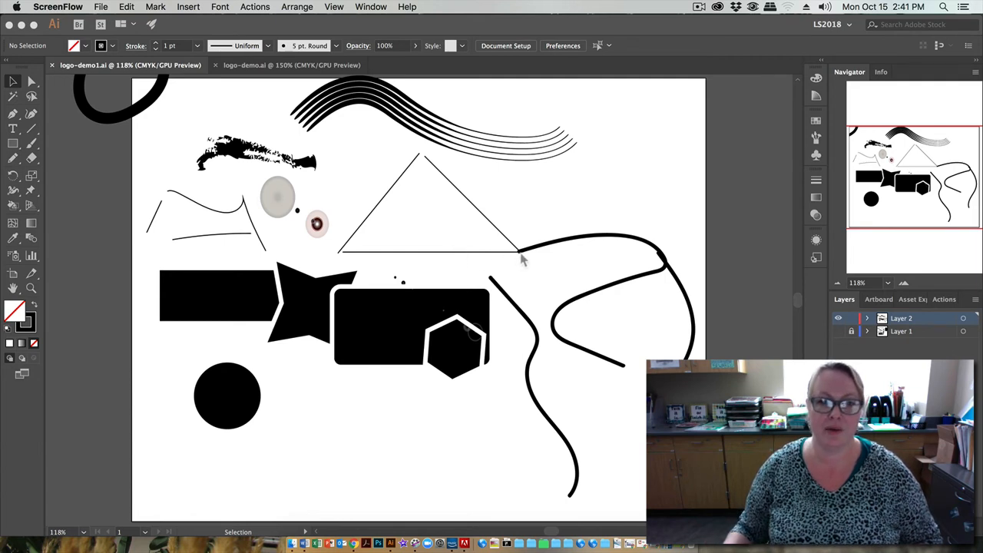
Delete the three thick curved black lines beside and below the triangle
click(548, 237)
drag(551, 234, 587, 260)
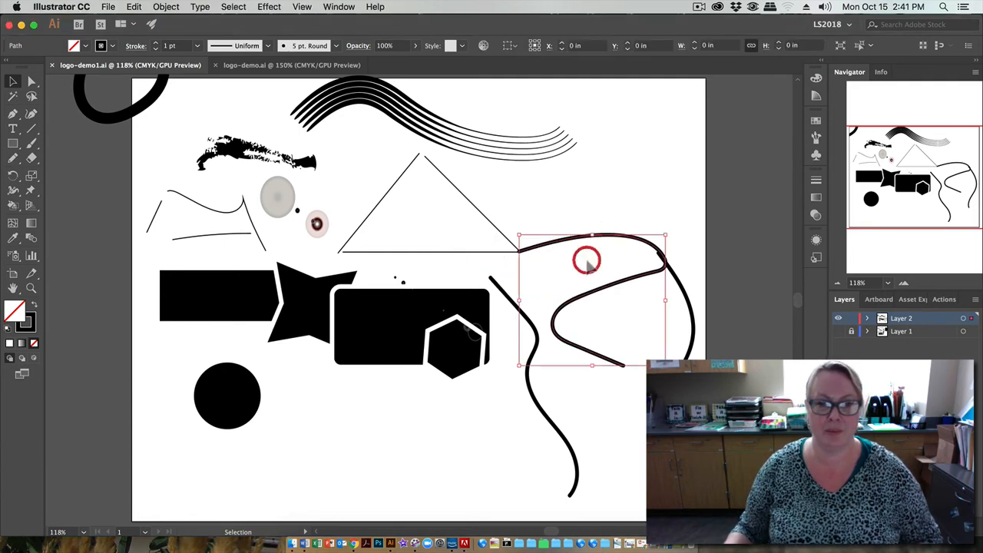
key(Delete)
click(538, 345)
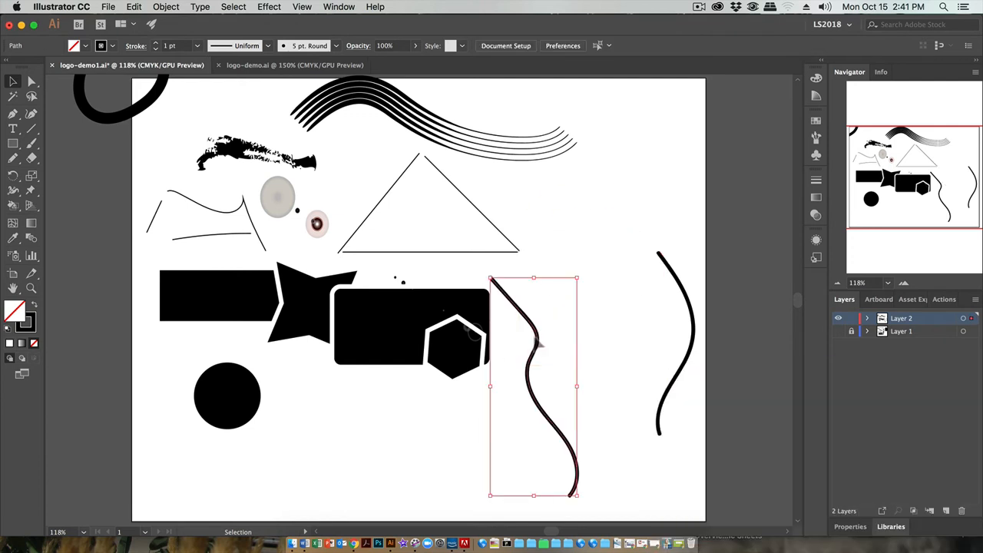
key(Delete)
click(679, 283)
key(Delete)
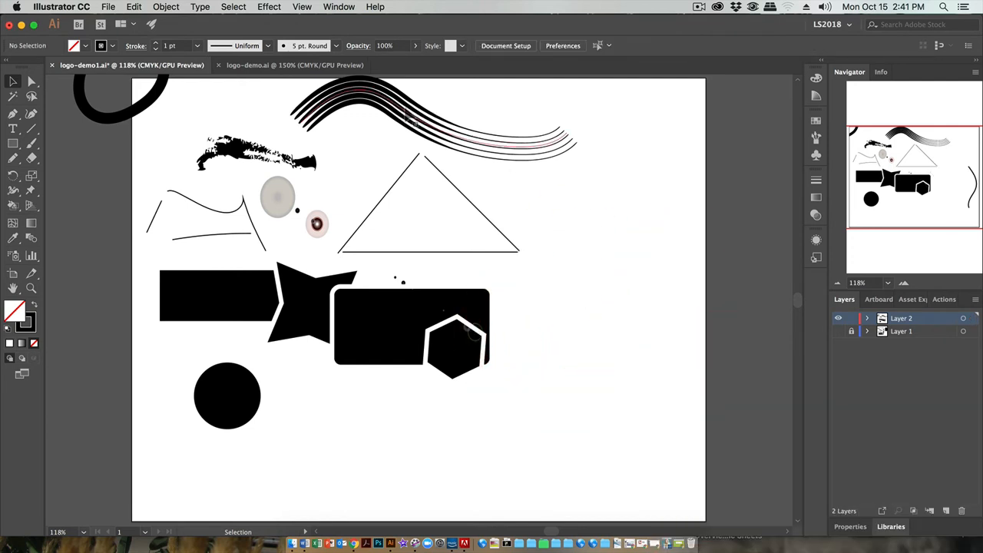
Move the wavy multi-line brush stroke off the artboard, into the empty area above it
click(409, 115)
drag(409, 116, 408, 75)
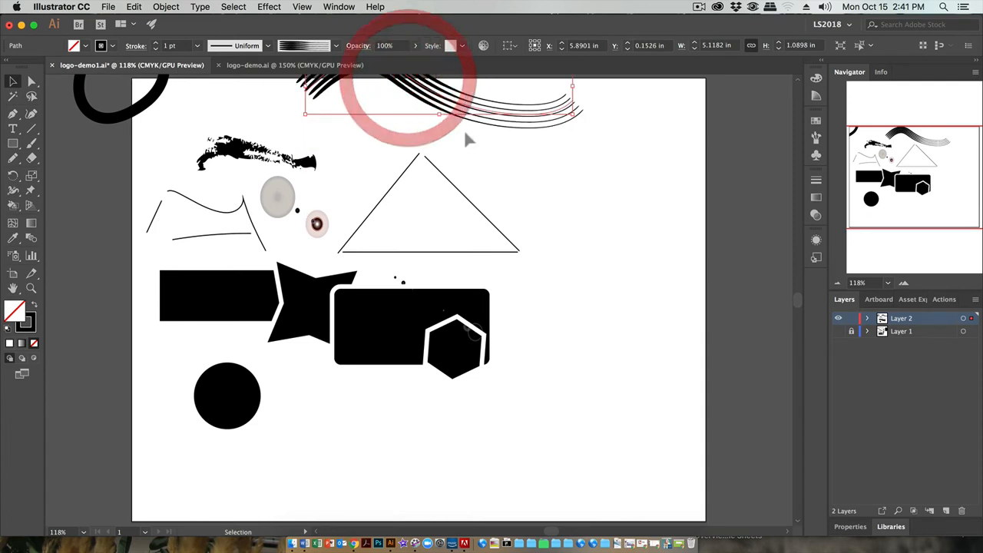
scroll(466, 134, up, 3)
drag(425, 109, 420, 73)
scroll(466, 146, up, 1)
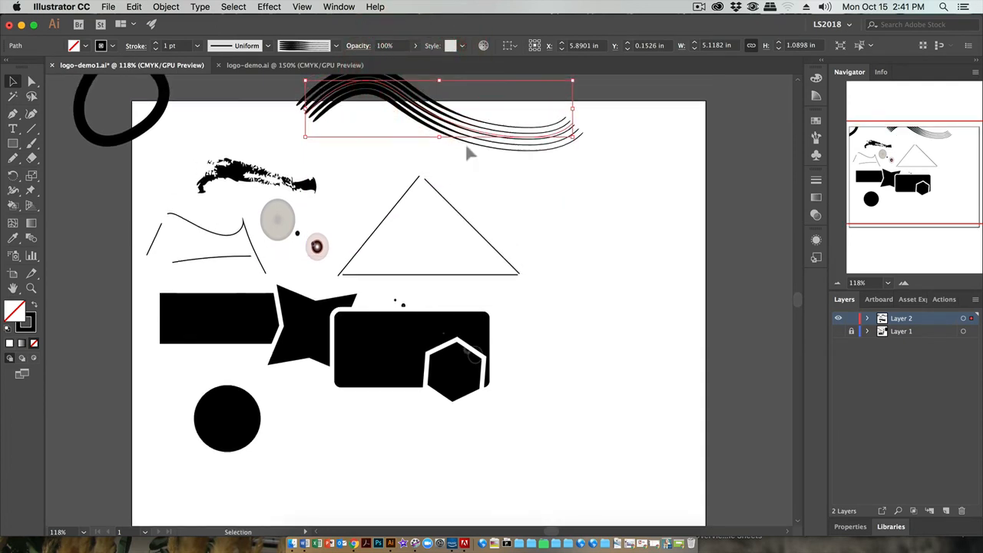
scroll(470, 153, up, 5)
drag(422, 199, 433, 135)
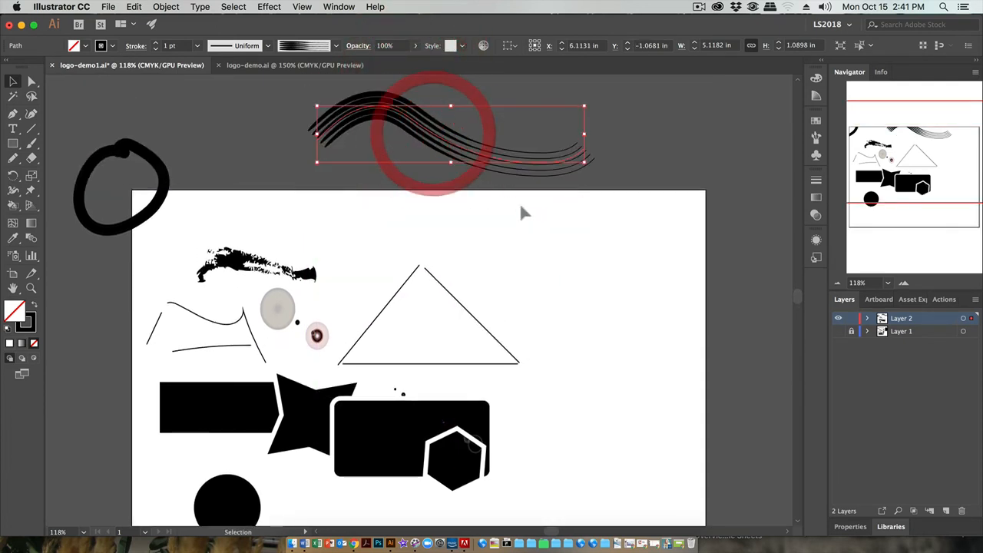
Add a new 11 × 8.5 in landscape artboard beside the existing one
scroll(520, 219, down, 4)
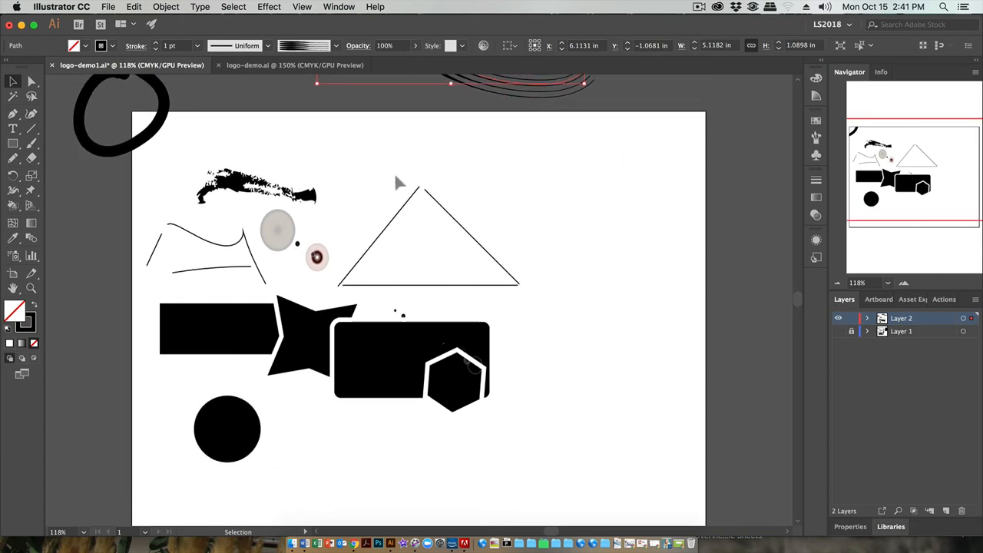
click(12, 272)
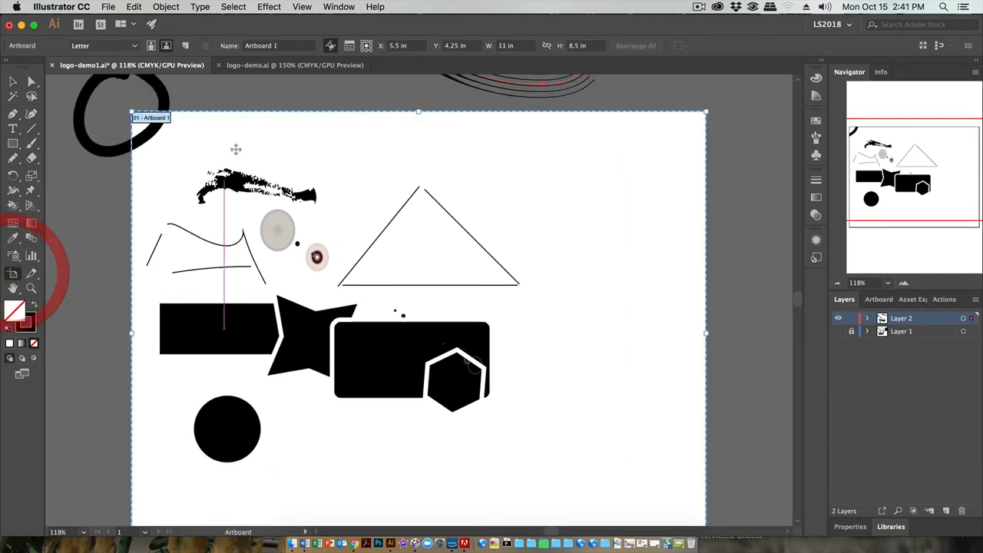
click(186, 46)
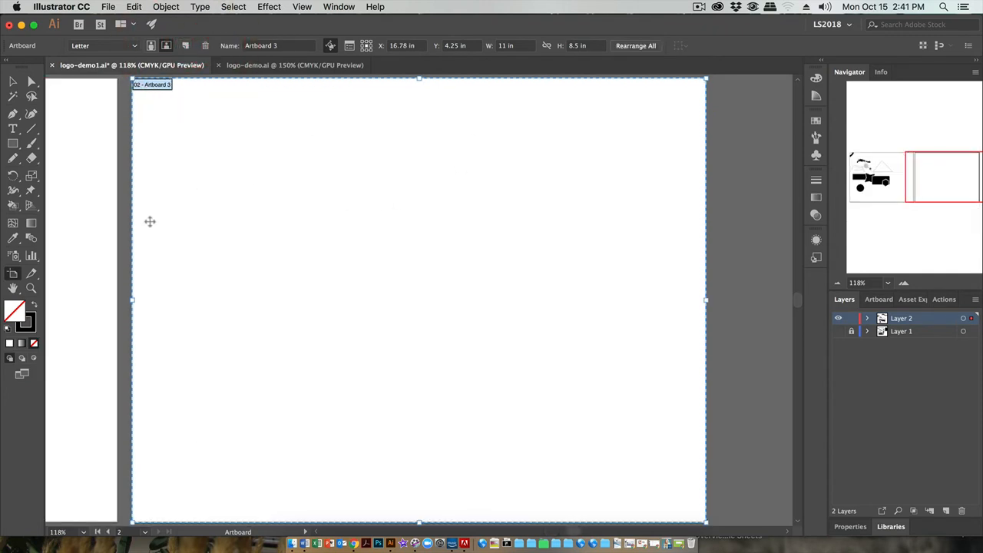
Move the grouped outline triangle from the first artboard to the upper left area of the new artboard
click(12, 82)
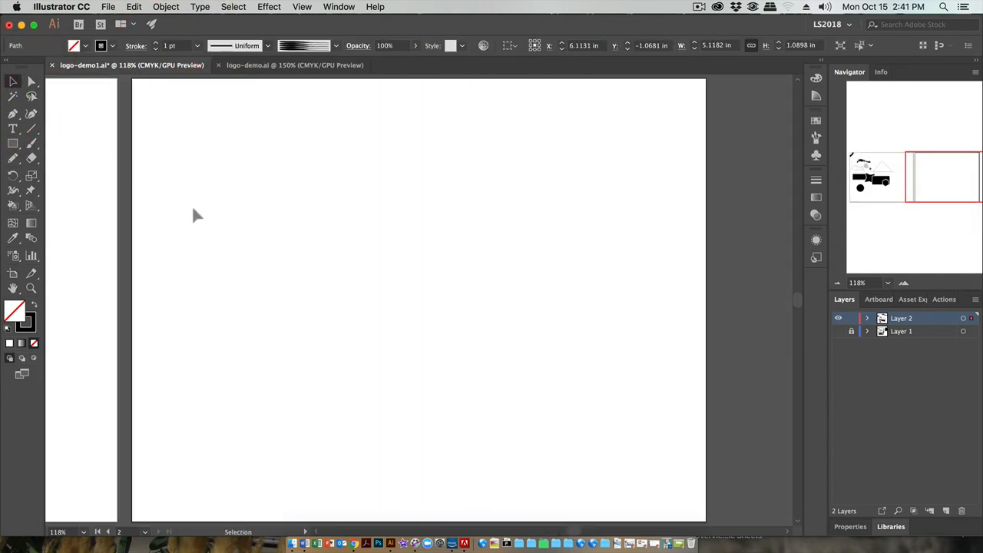
drag(192, 205, 640, 228)
drag(274, 165, 442, 267)
click(611, 229)
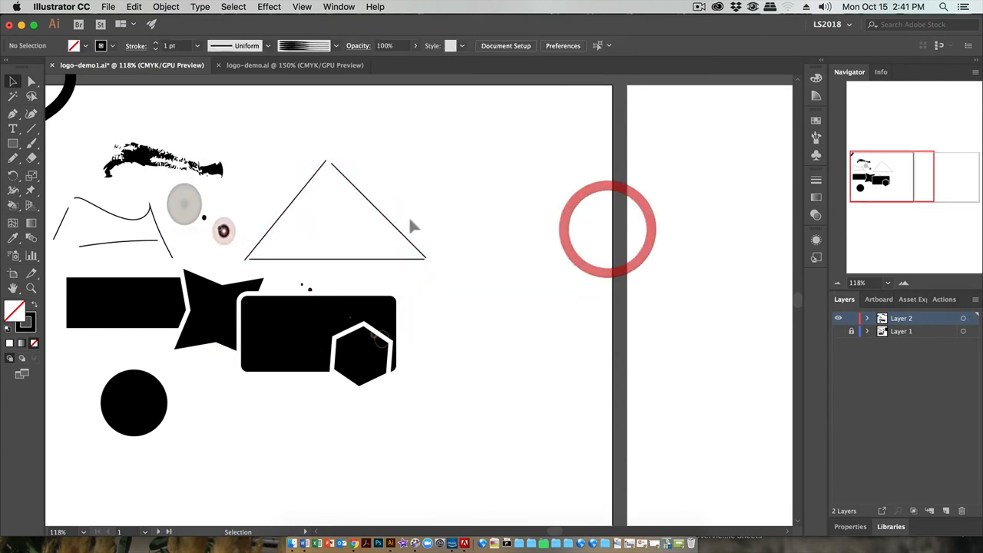
click(397, 229)
drag(398, 228, 778, 206)
drag(744, 281, 359, 268)
drag(398, 202, 432, 204)
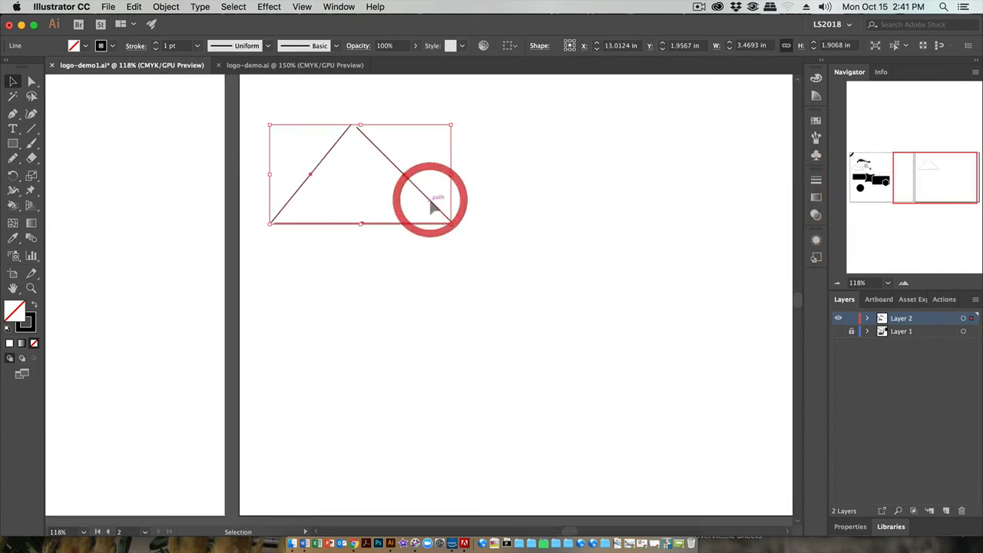
Apply a red fill to the grouped triangle lines
click(85, 46)
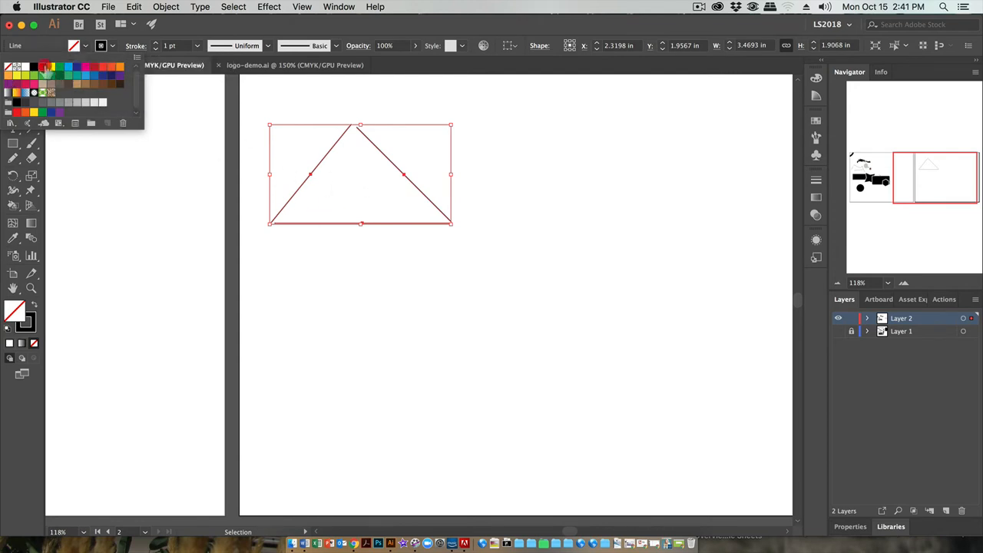
click(42, 66)
click(157, 306)
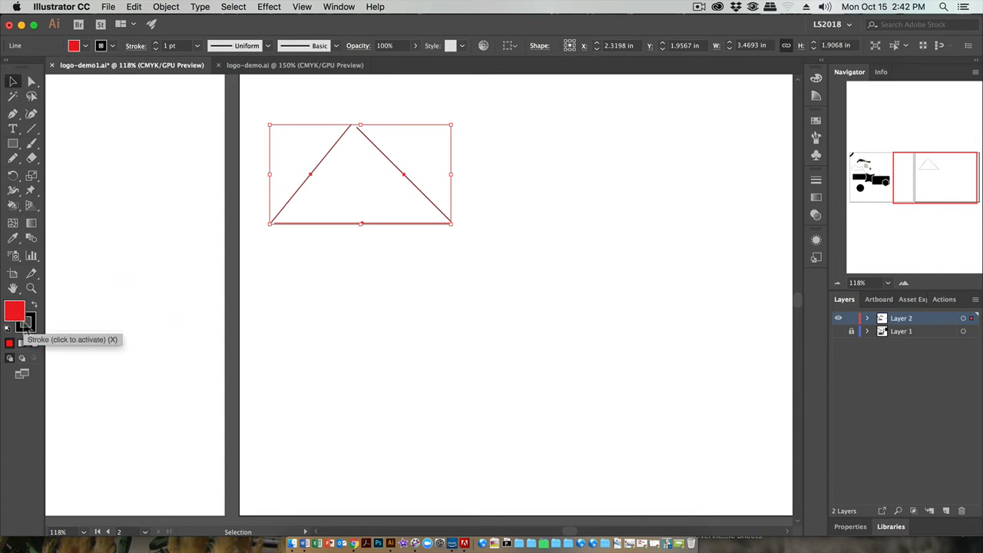
Ungroup the triangle into its three separate lines and deselect them
click(501, 168)
click(415, 189)
right_click(425, 200)
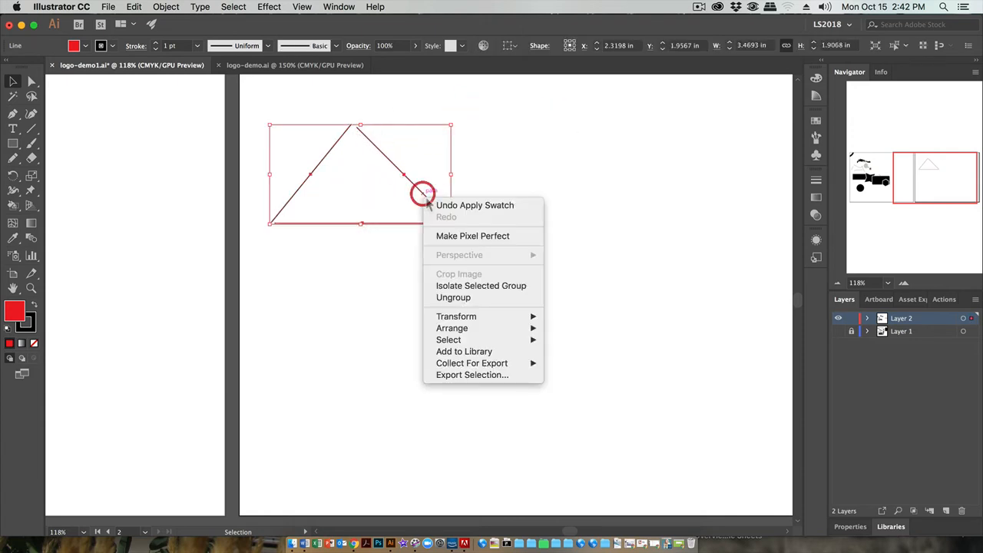
click(451, 299)
click(439, 110)
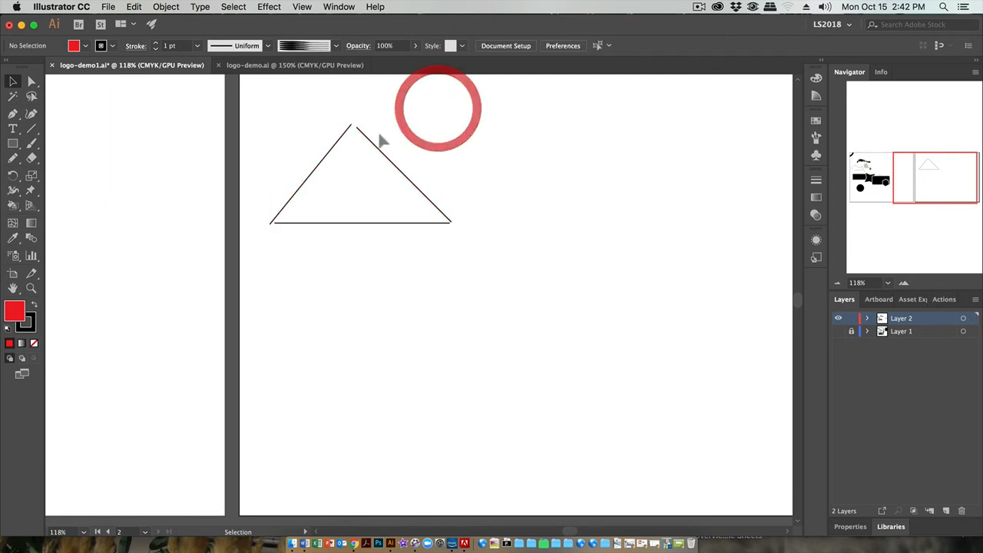
Nudge the triangle's right side slightly left and down towards the other two lines
click(366, 139)
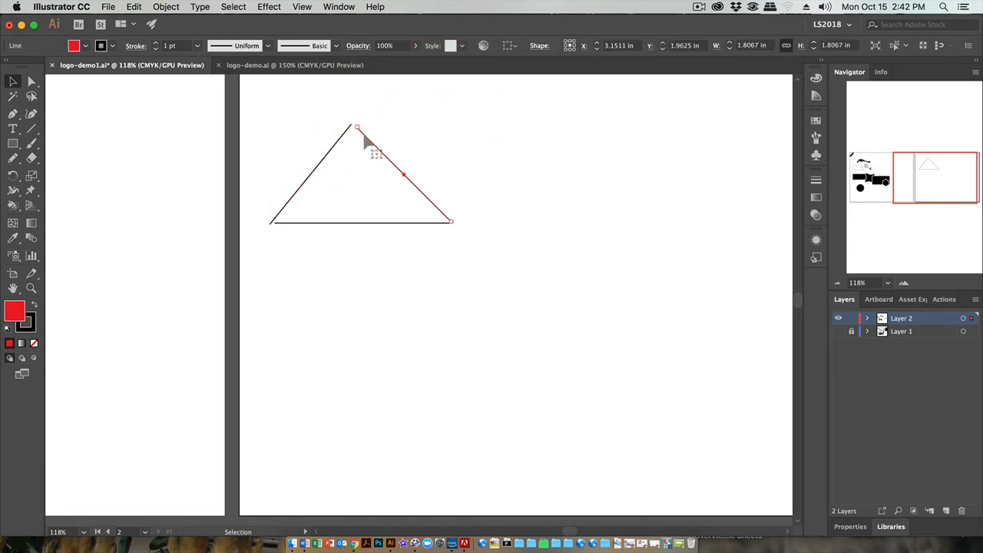
key(Left)
key(Left)
key(Down)
key(Down)
key(Down)
Nudge the triangle's left side to the right and pull its upper endpoint onto the right side's upper endpoint
click(334, 149)
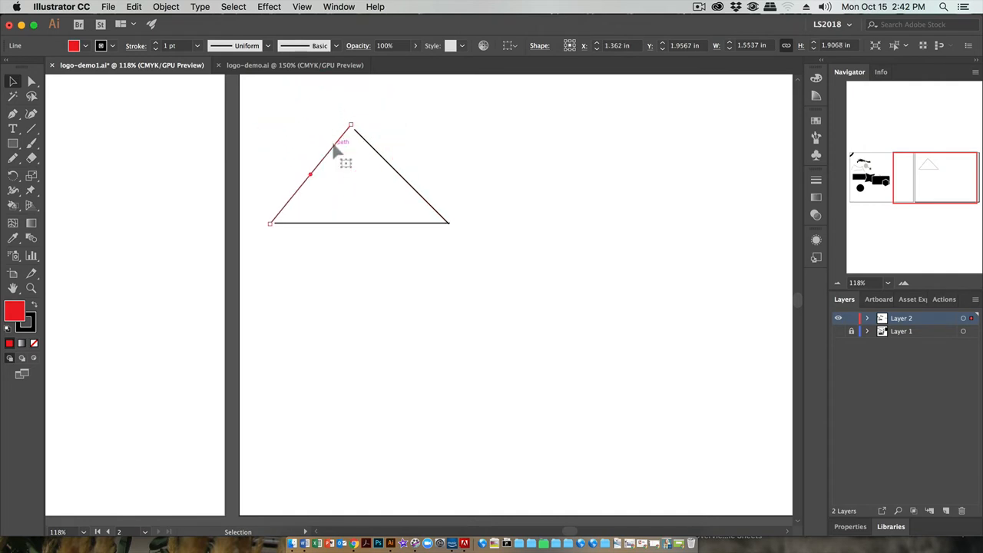
key(Right)
key(Right)
key(Right)
key(Right)
key(Right)
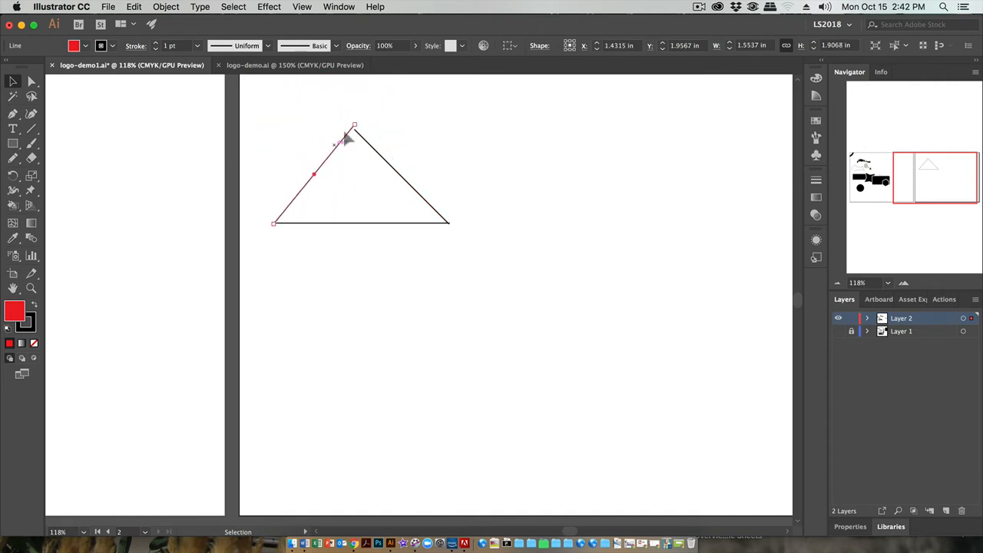
drag(354, 126, 354, 130)
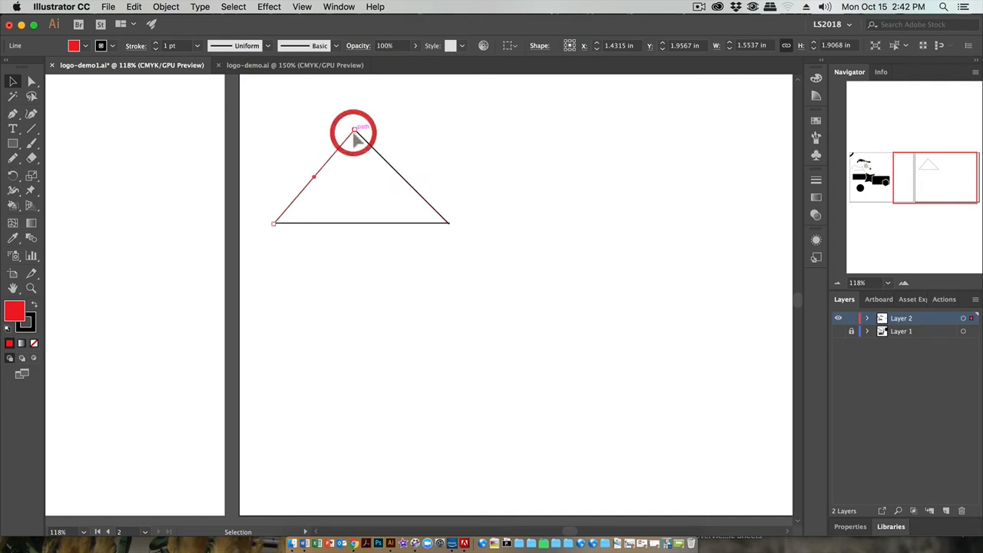
Shift the right side slightly to close the apex, and lower the base line to meet its lower end
click(457, 187)
drag(450, 225, 450, 223)
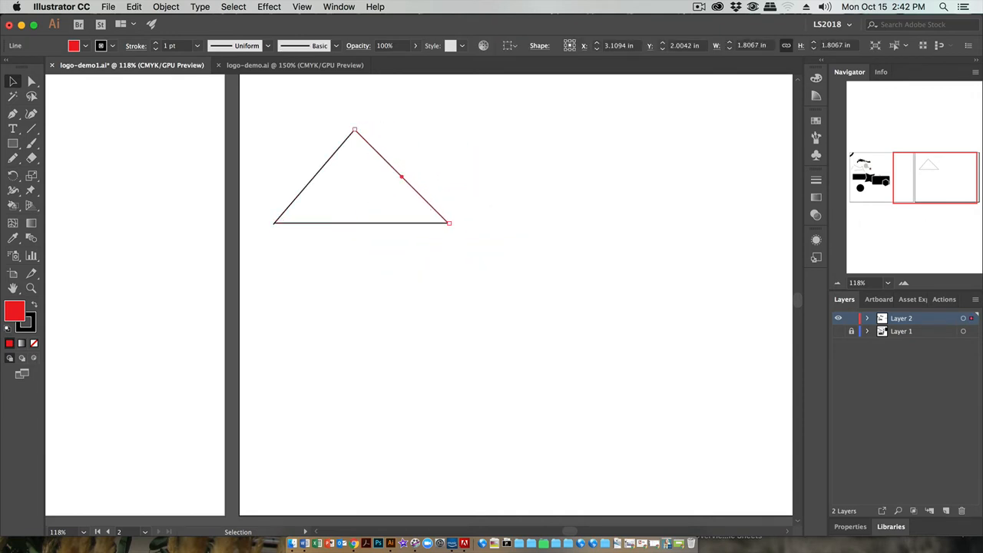
click(903, 282)
click(903, 282)
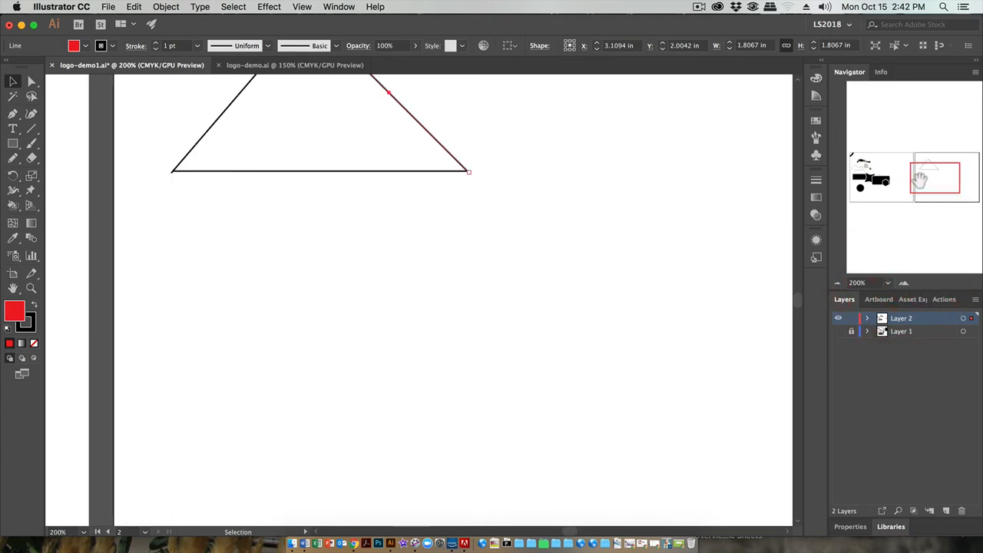
mouse_move(936, 178)
mouse_down()
mouse_move(922, 174)
mouse_move(928, 168)
mouse_up()
click(510, 272)
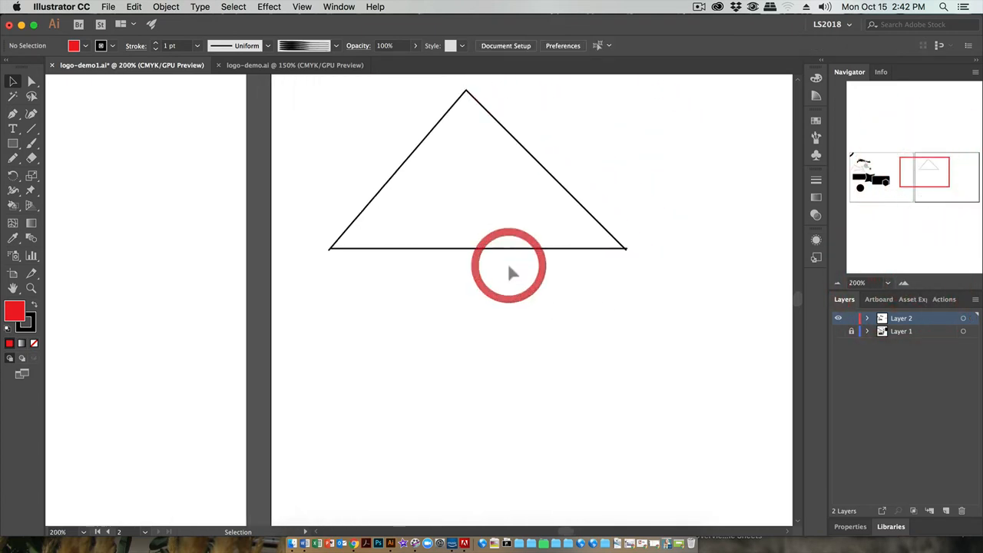
click(529, 252)
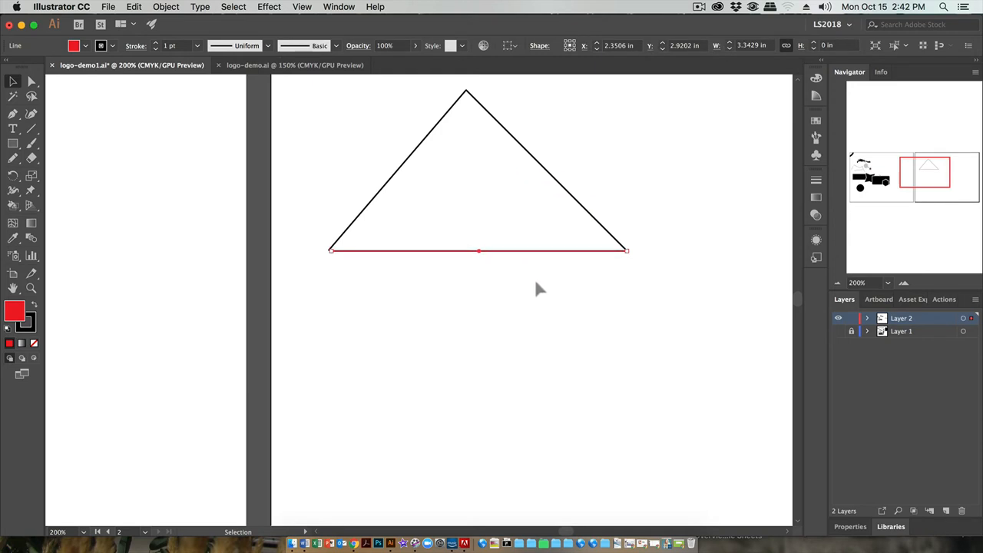
click(536, 277)
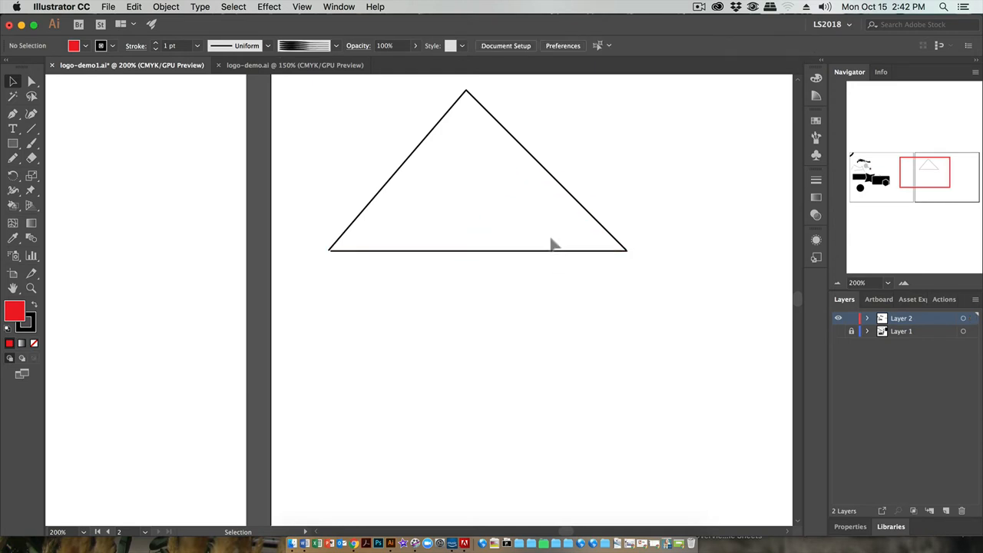
Turn off Snap to Grid for the perspective grid
click(430, 252)
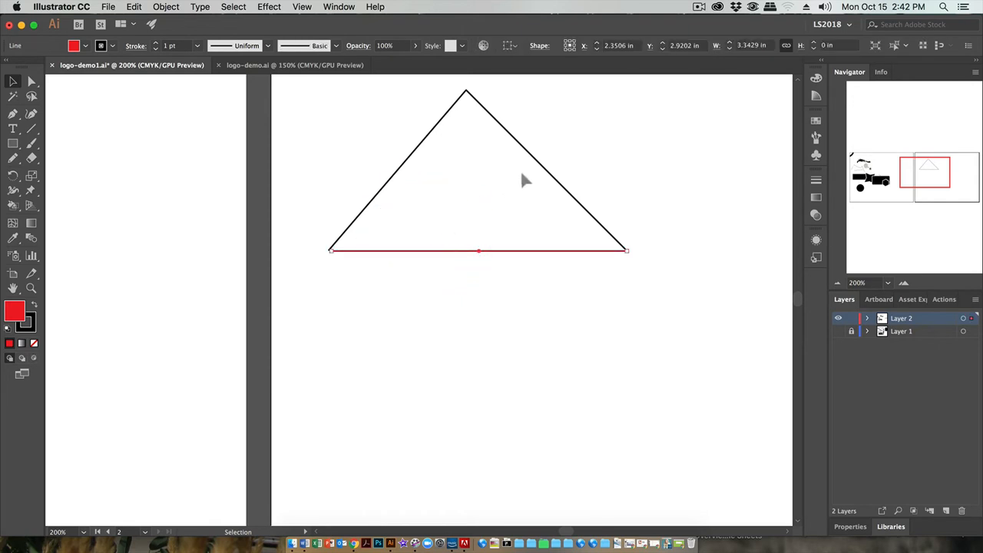
click(335, 8)
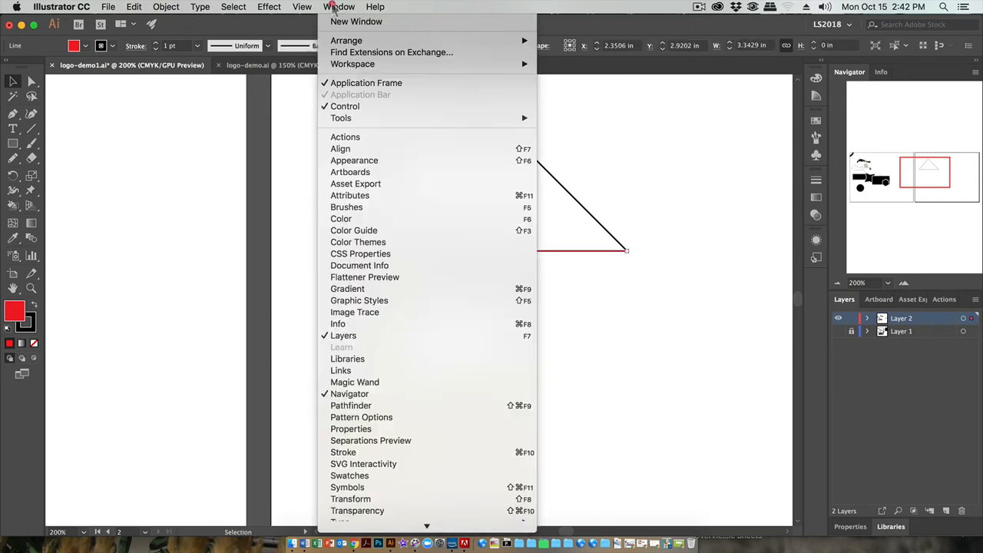
mouse_move(302, 8)
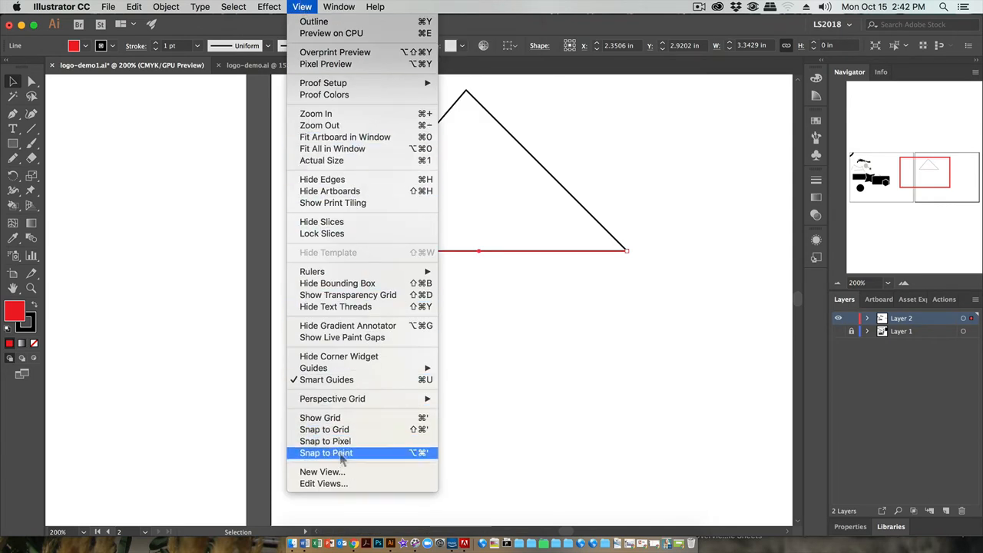
mouse_move(352, 406)
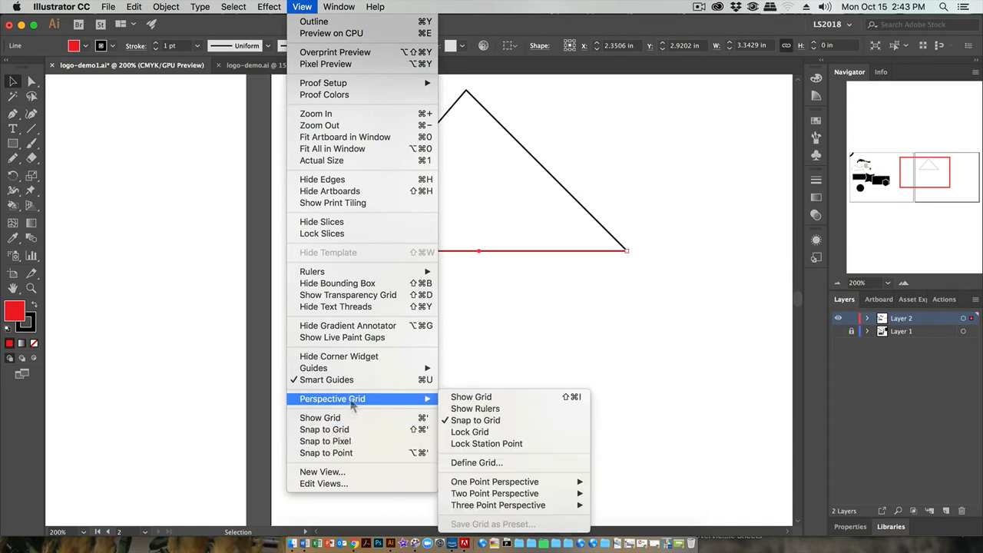
click(455, 421)
click(458, 321)
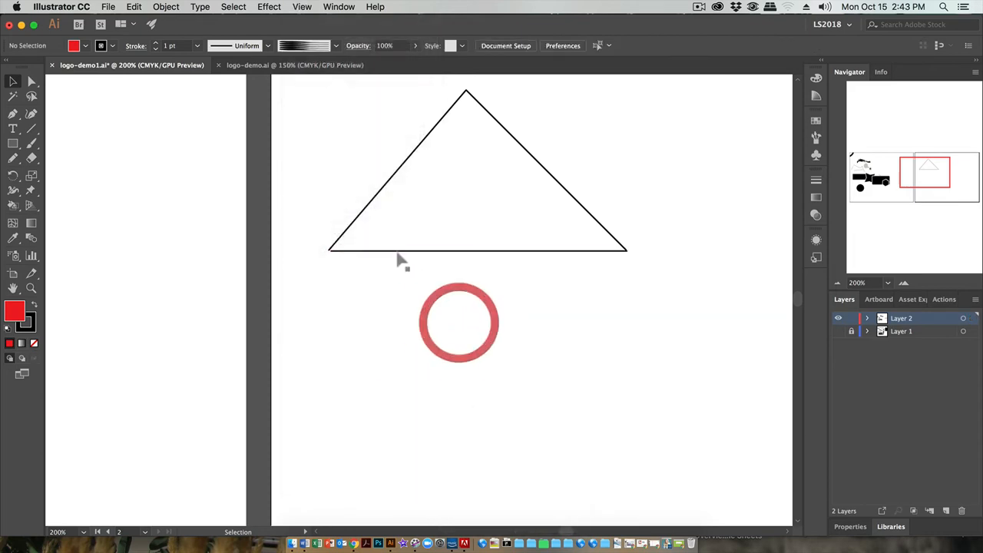
Extend the base line's left endpoint to meet the lower end of the triangle's left side
click(367, 256)
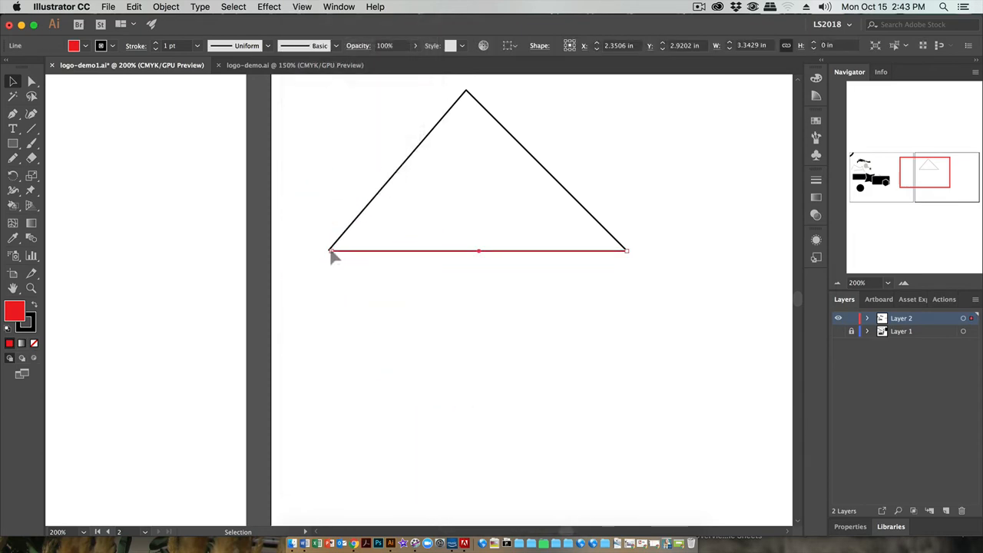
drag(331, 252, 329, 251)
click(903, 282)
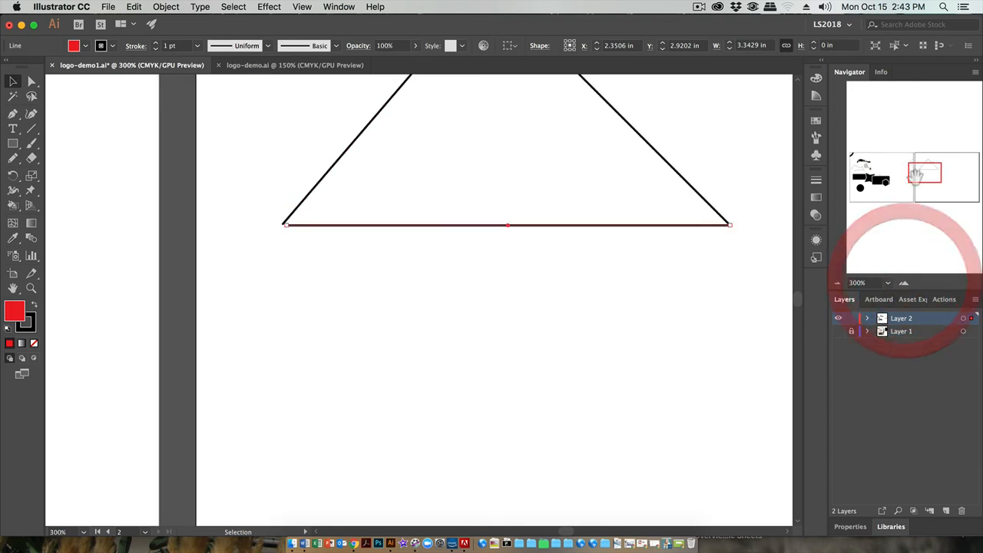
drag(915, 171, 925, 168)
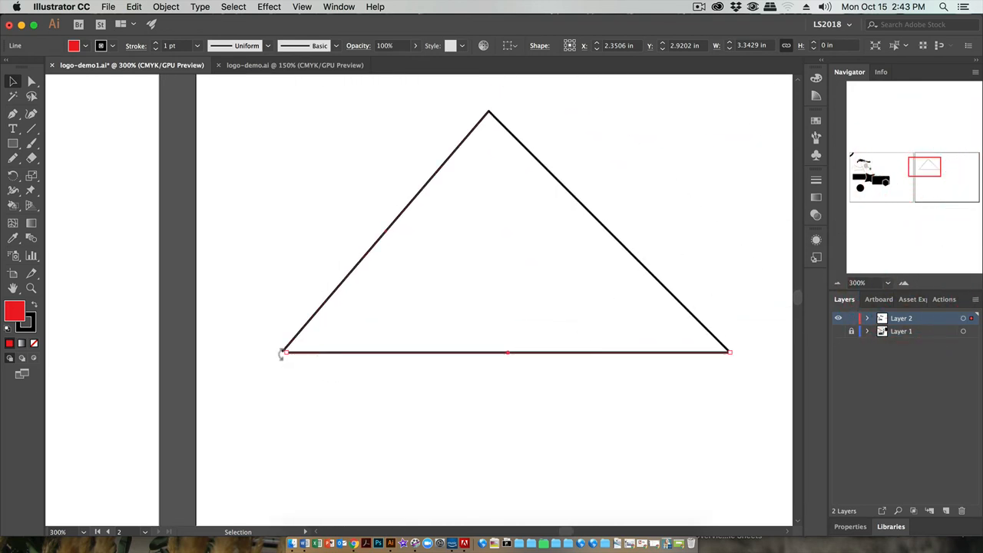
drag(285, 353, 282, 353)
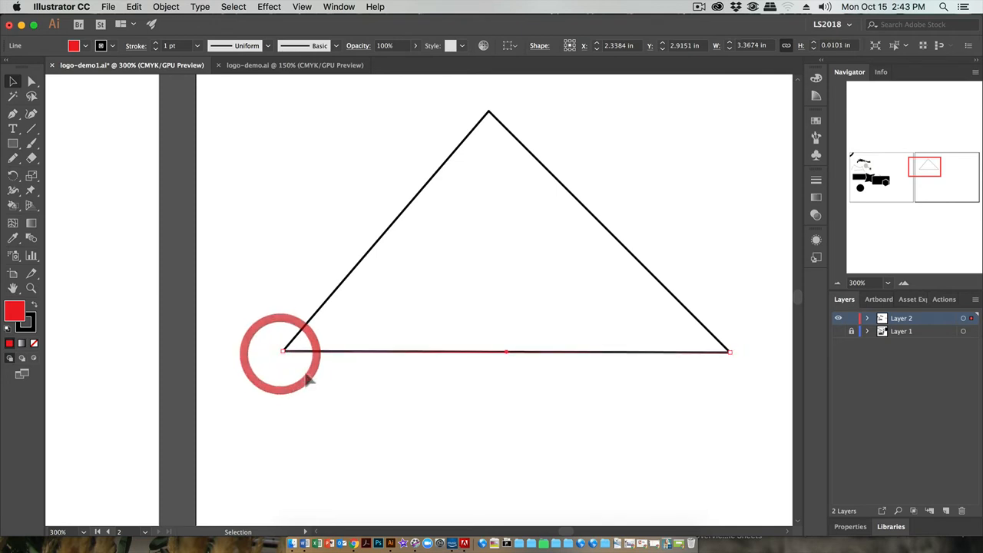
click(314, 377)
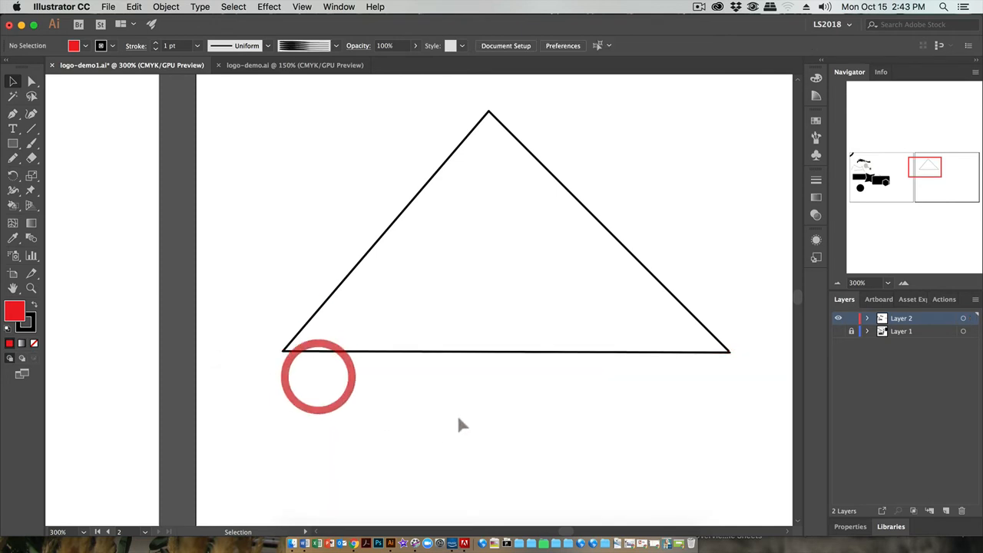
Align the right endpoint of the triangle's base line with the lower end of the right side
click(730, 351)
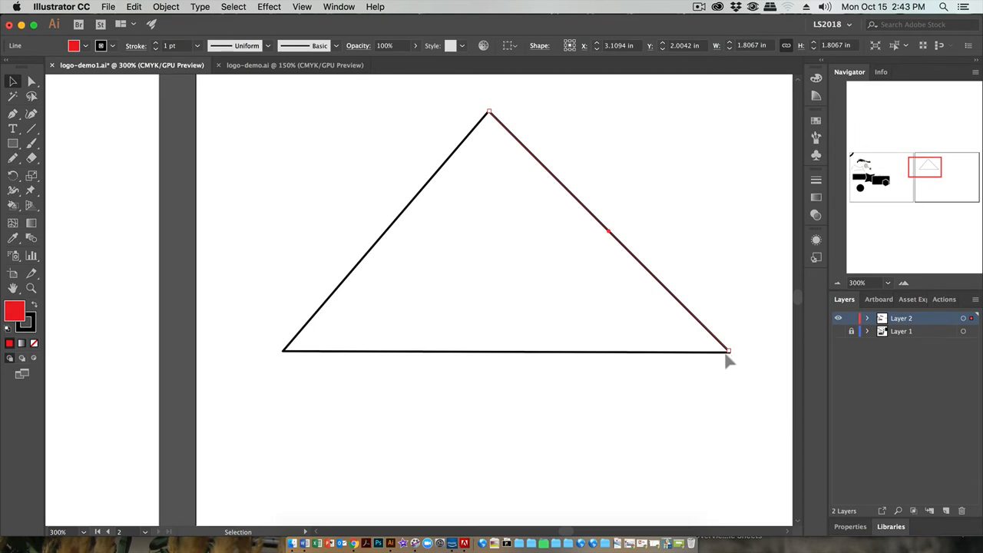
drag(726, 353, 728, 351)
click(730, 365)
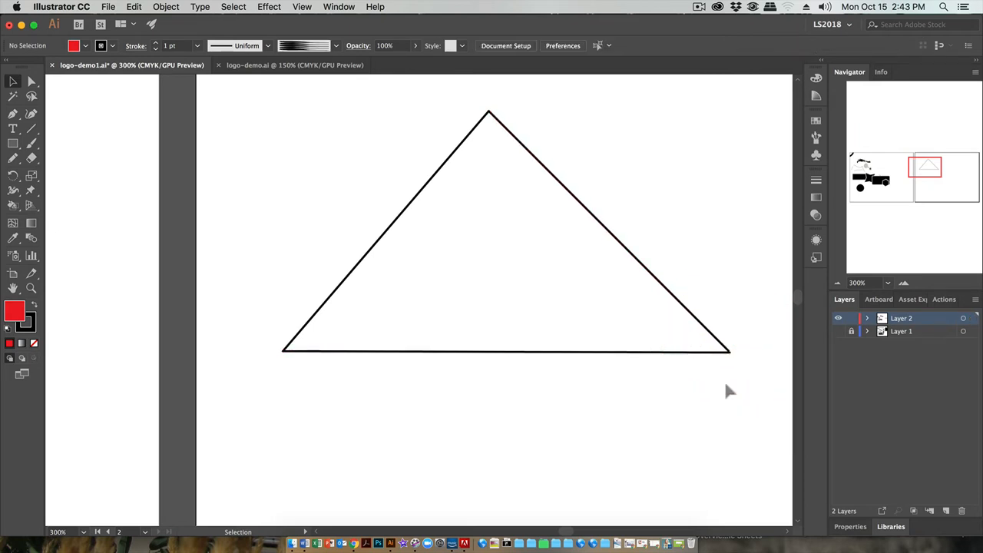
click(728, 353)
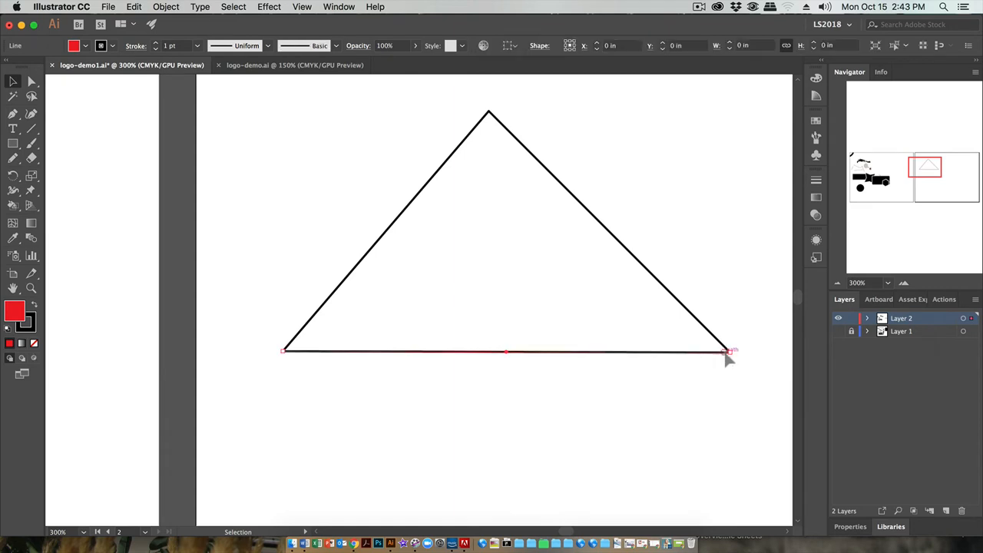
drag(729, 354, 729, 351)
click(729, 365)
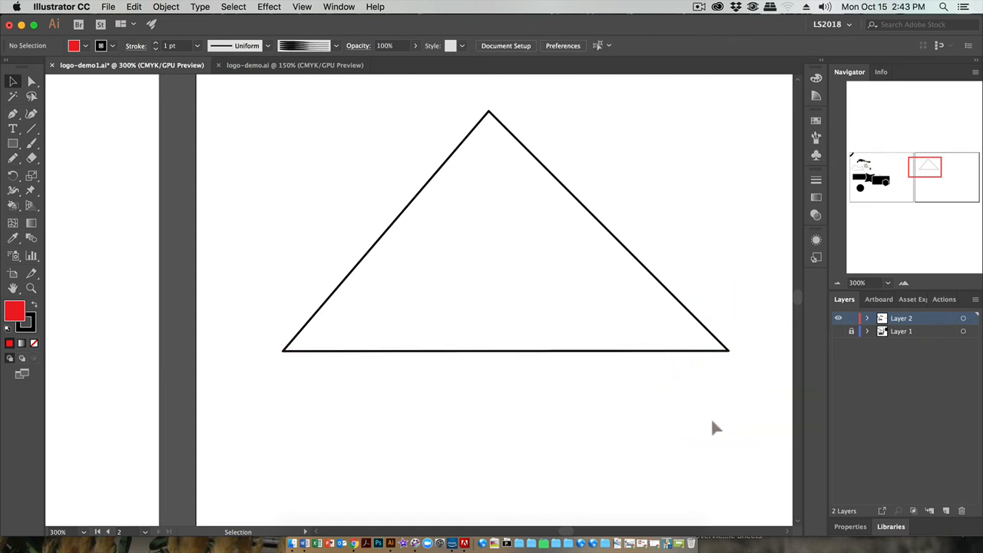
Select all three triangle lines and rasterize them in CMYK at High (300 ppi) with a transparent background
key(super+minus)
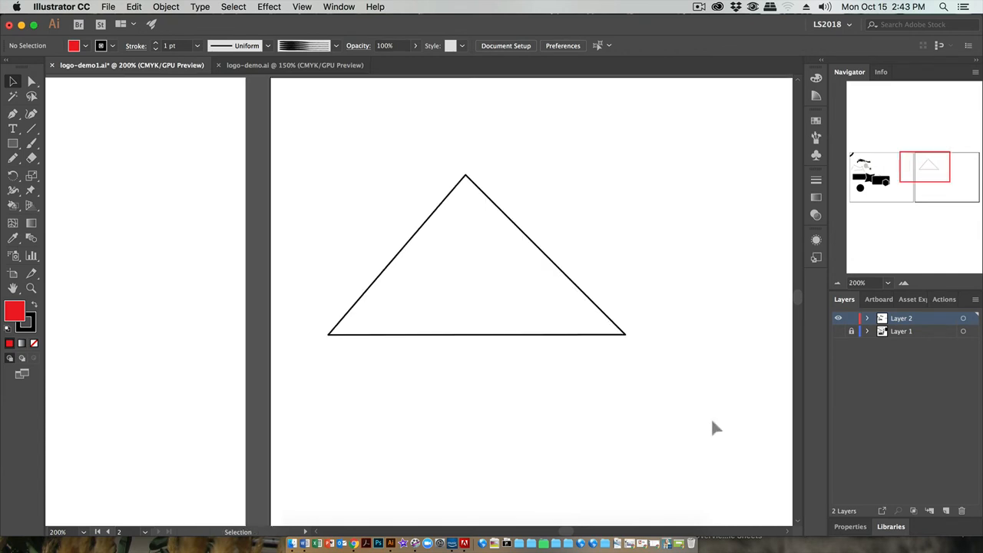
drag(315, 162, 628, 440)
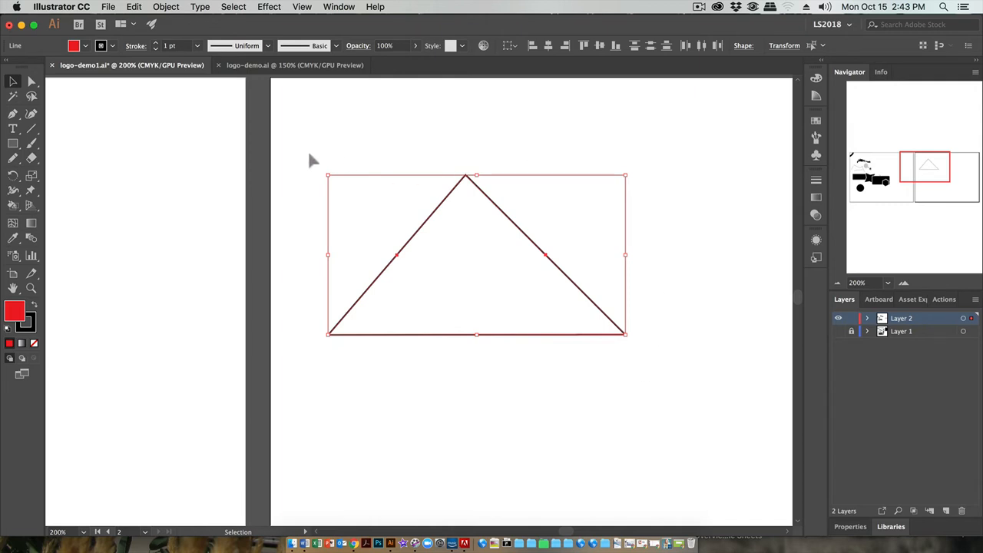
drag(311, 160, 671, 394)
click(166, 7)
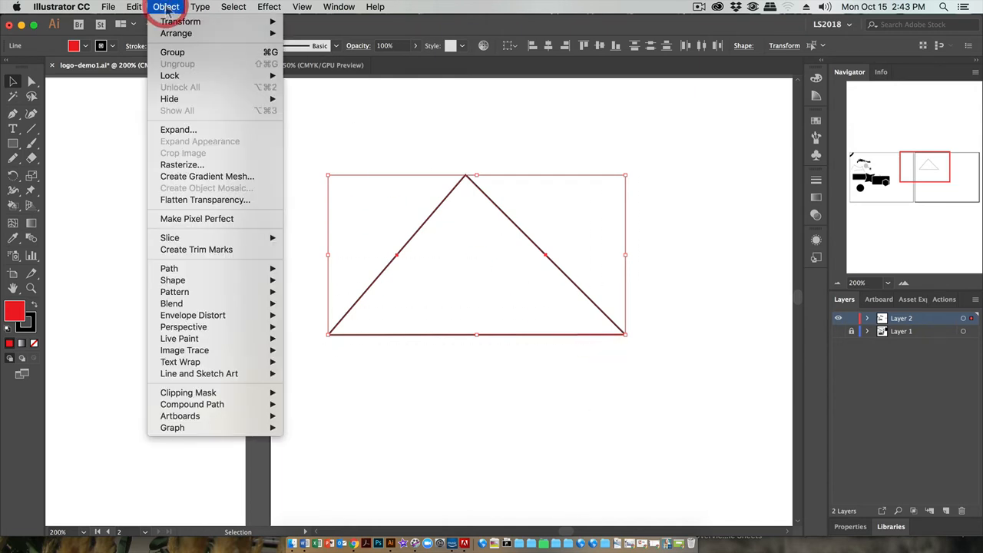
click(181, 165)
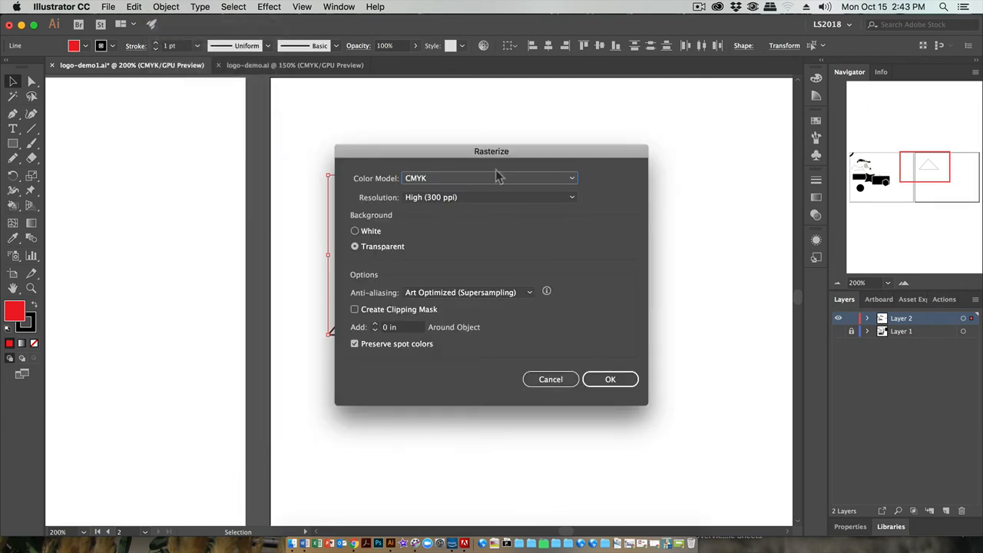
click(464, 201)
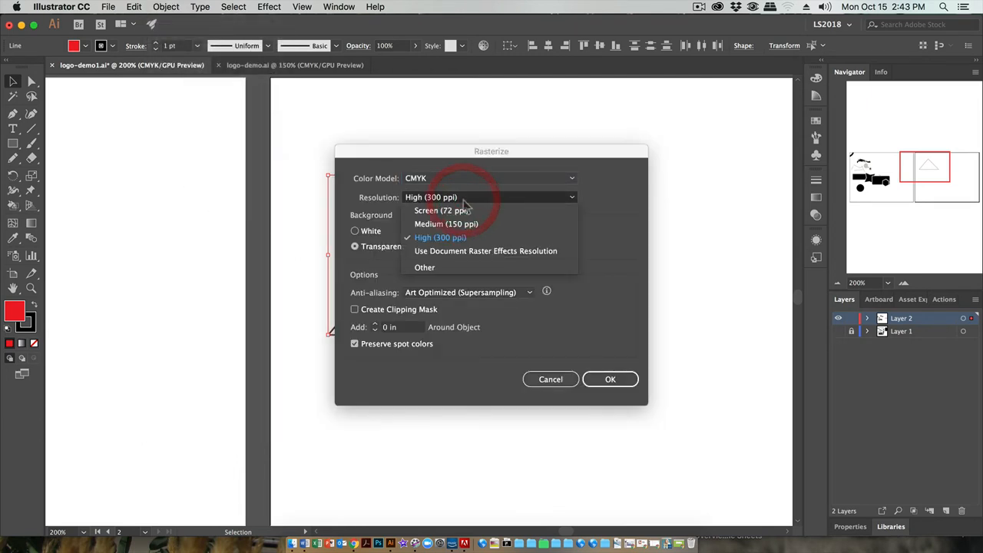
click(601, 220)
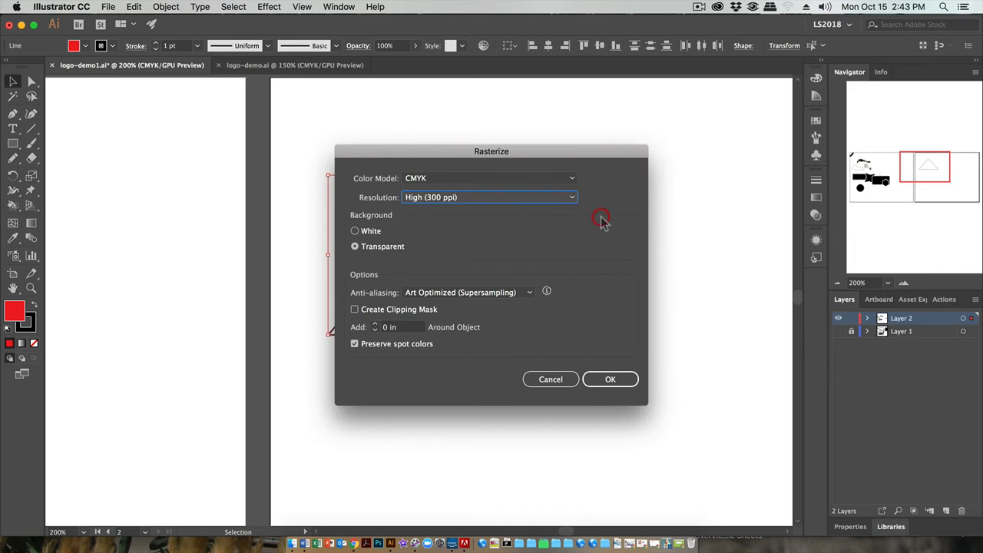
click(370, 249)
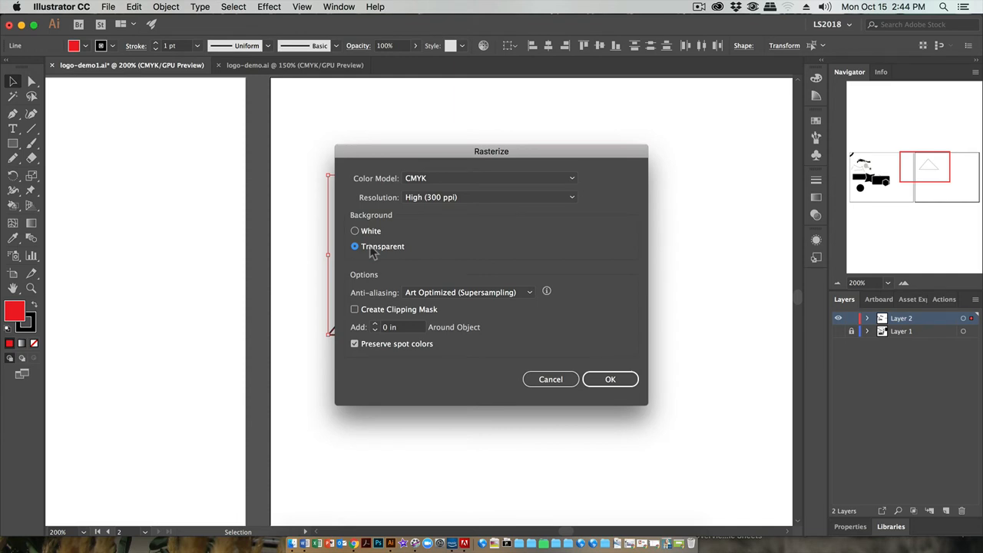
click(608, 381)
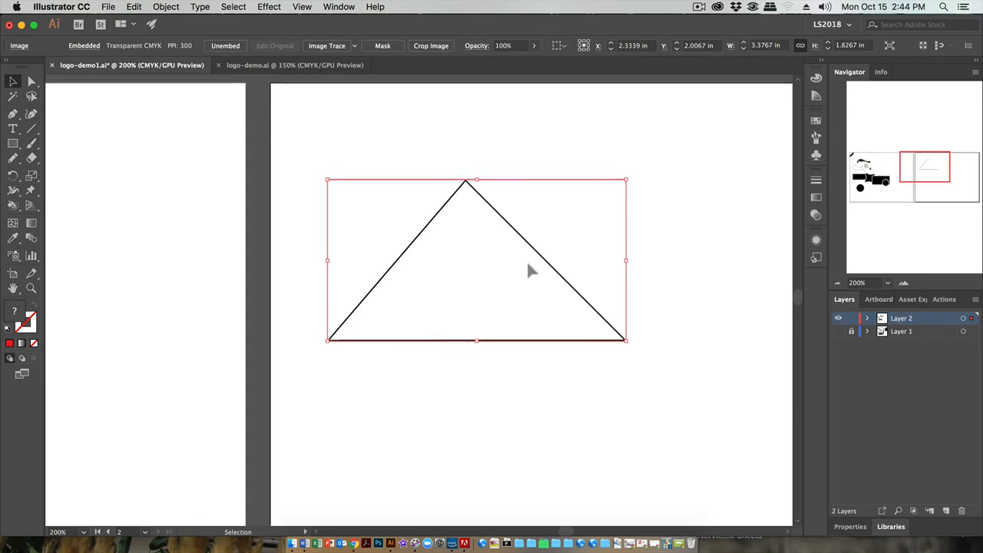
Run Image Trace on the rasterized triangle with the default preset
scroll(528, 271, up, 2)
drag(527, 301, 499, 116)
key(cmd+z)
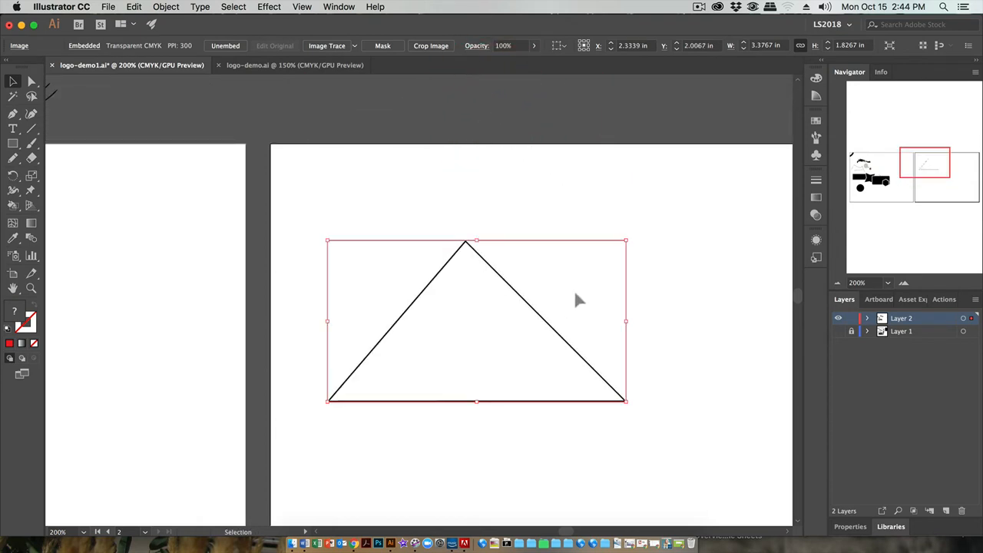
click(320, 48)
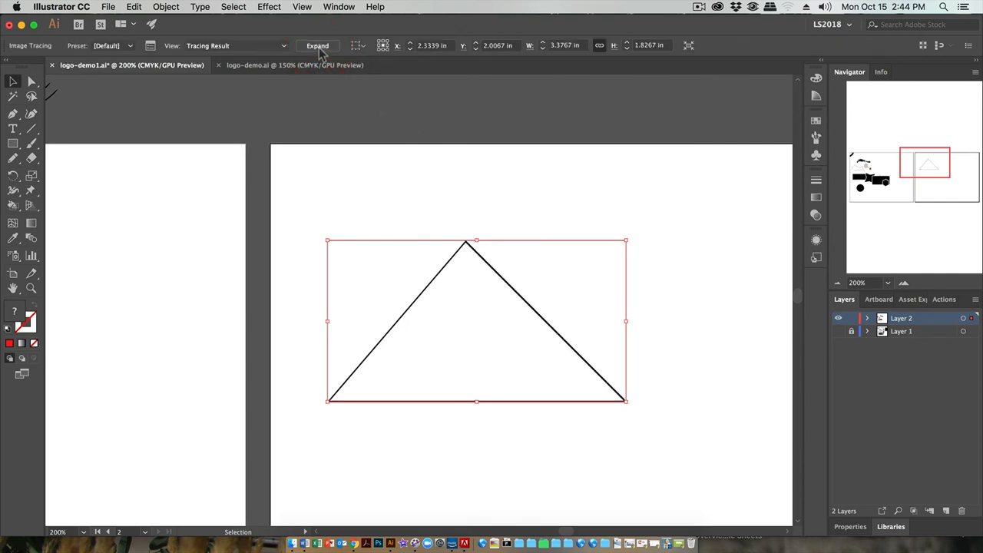
Adjust the triangle's trace options, raising the threshold to 154 and lowering the corners setting
scroll(604, 245, down, 3)
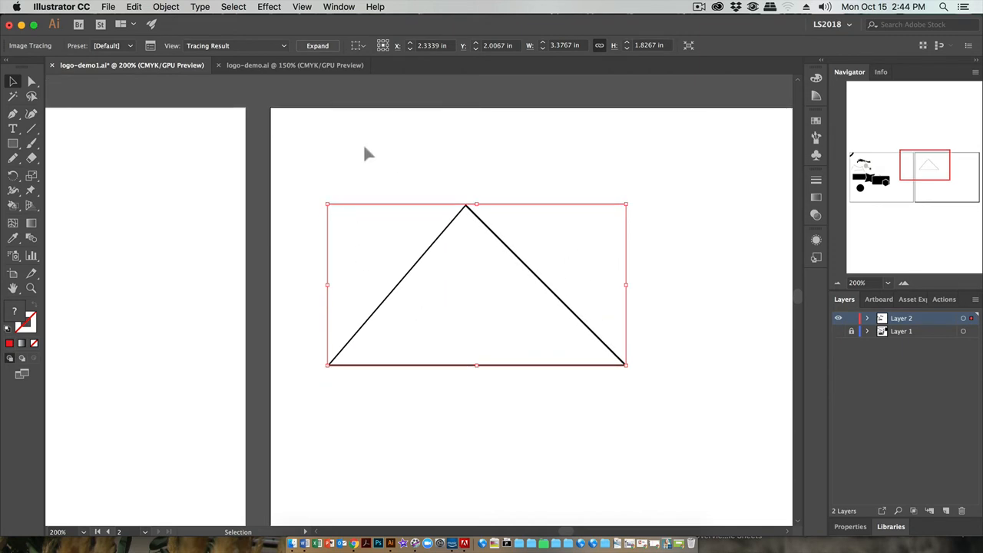
click(150, 46)
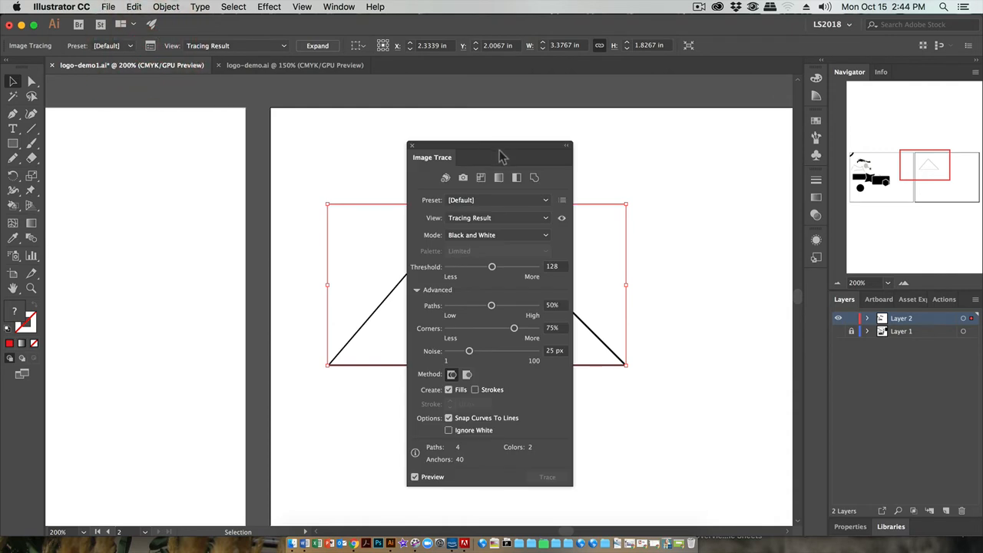
drag(499, 153, 246, 147)
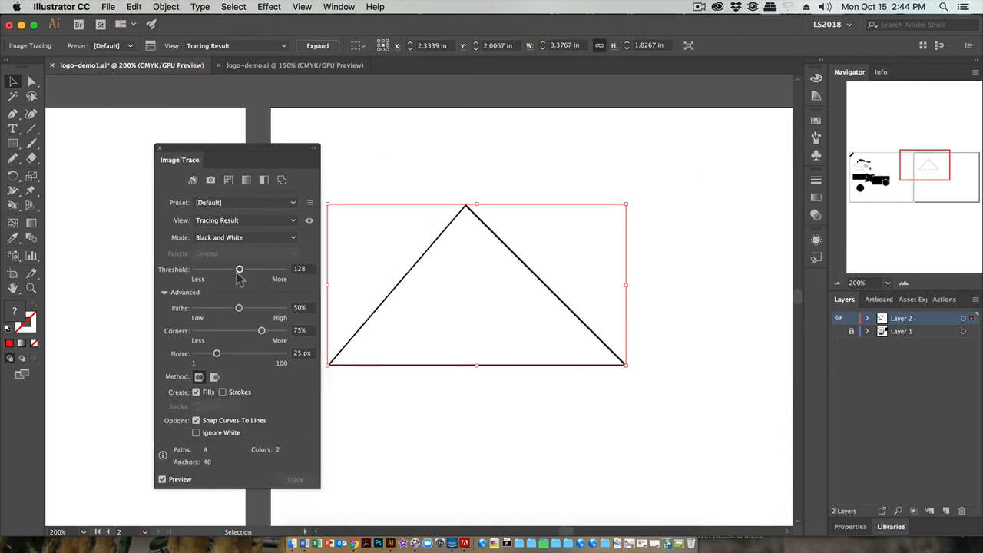
drag(239, 270, 248, 271)
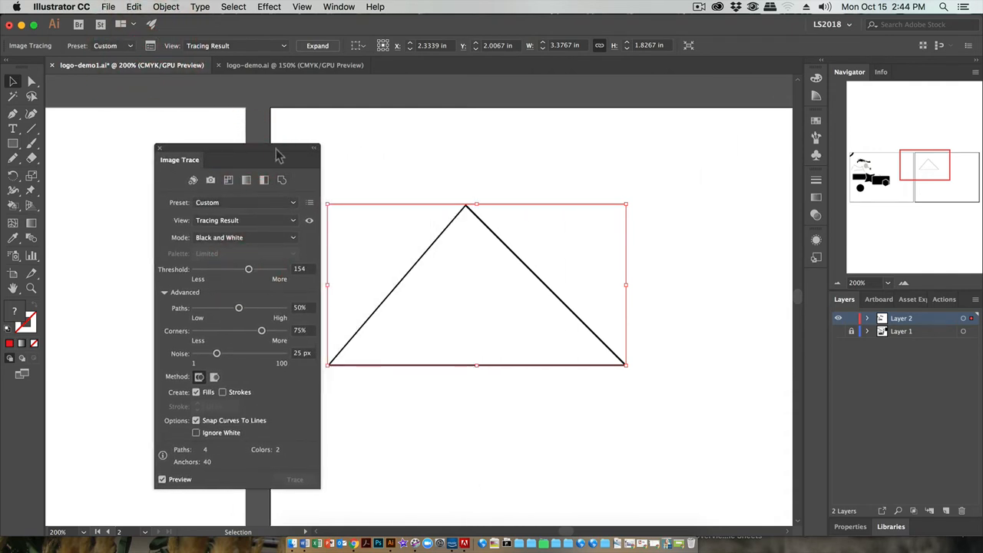
drag(278, 155, 249, 154)
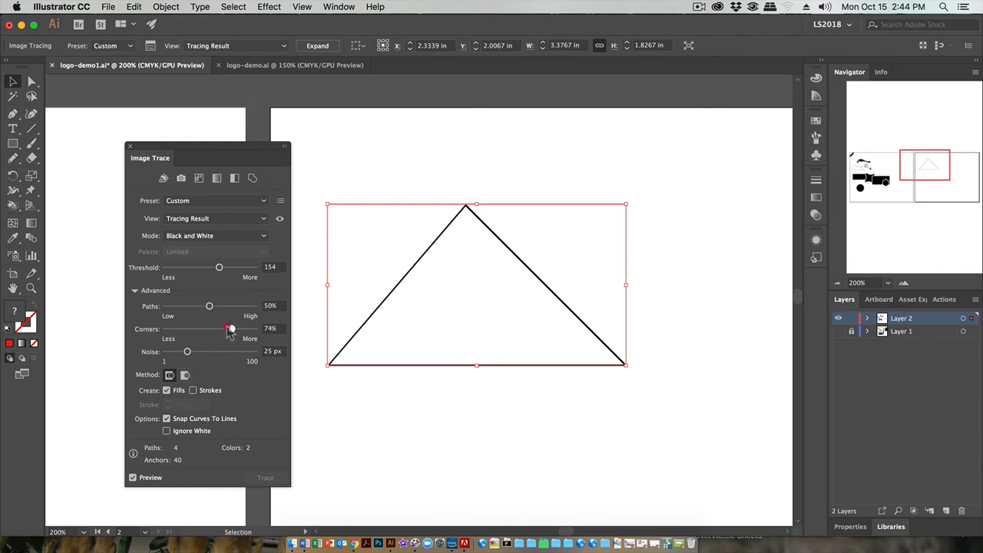
drag(230, 332, 214, 328)
click(130, 146)
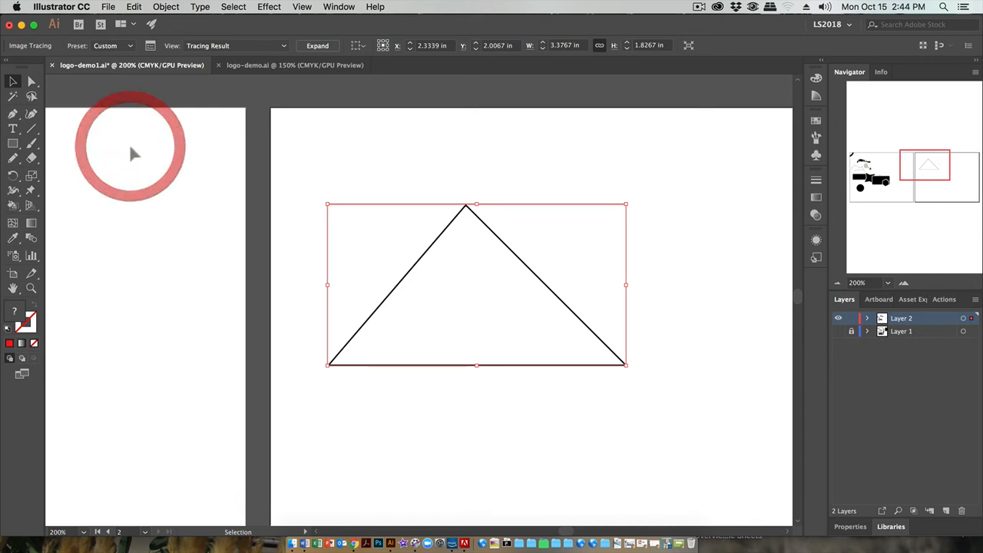
Expand the traced triangle and make it a Live Paint group
click(317, 46)
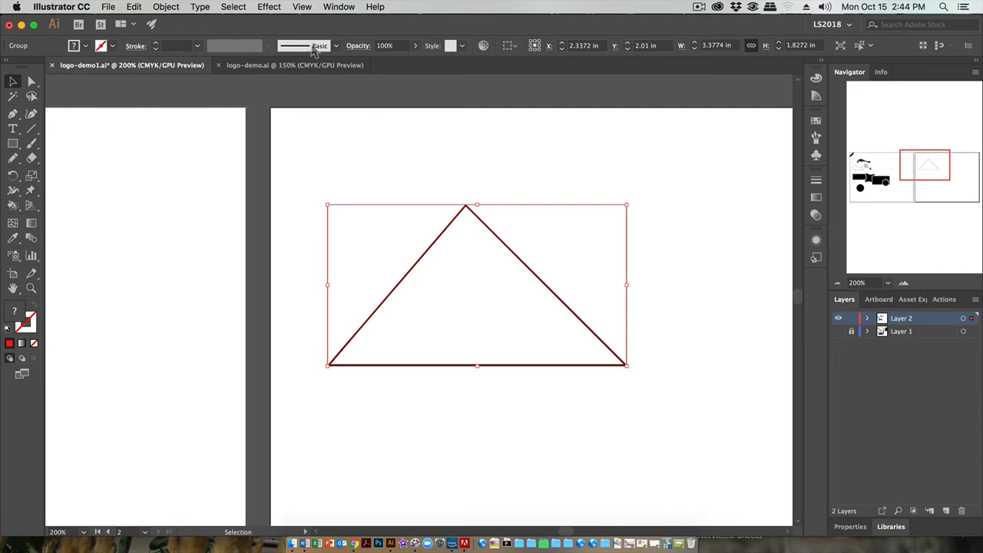
click(168, 6)
mouse_move(239, 342)
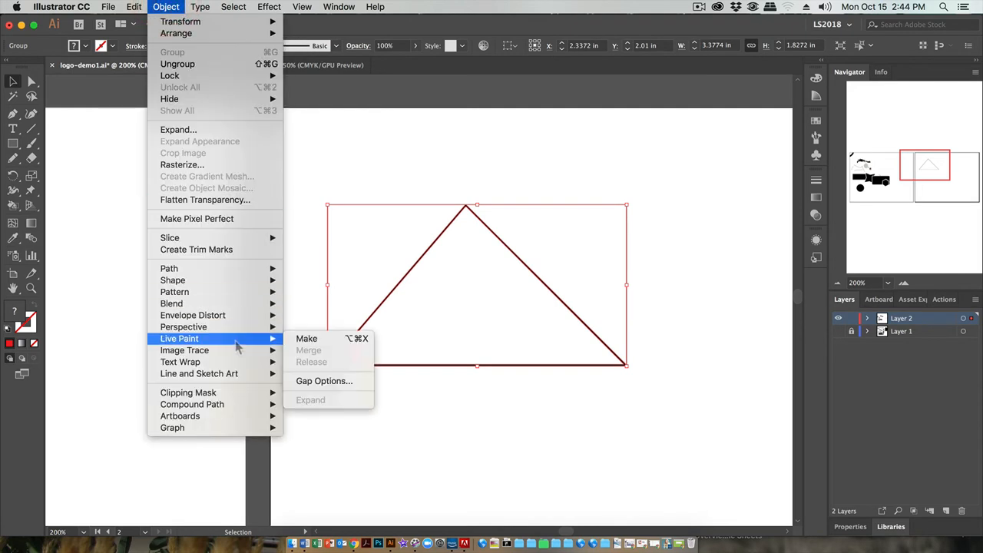
click(305, 339)
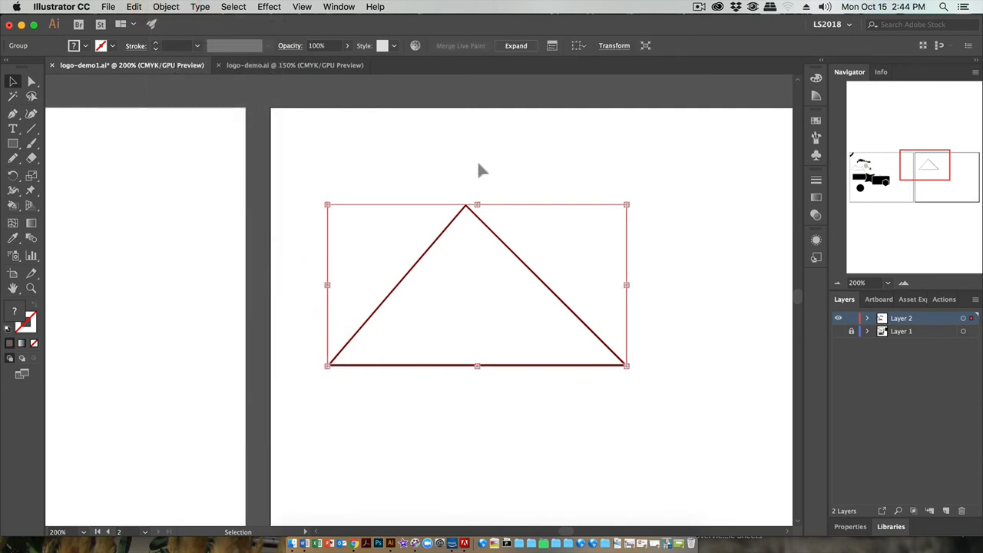
click(552, 46)
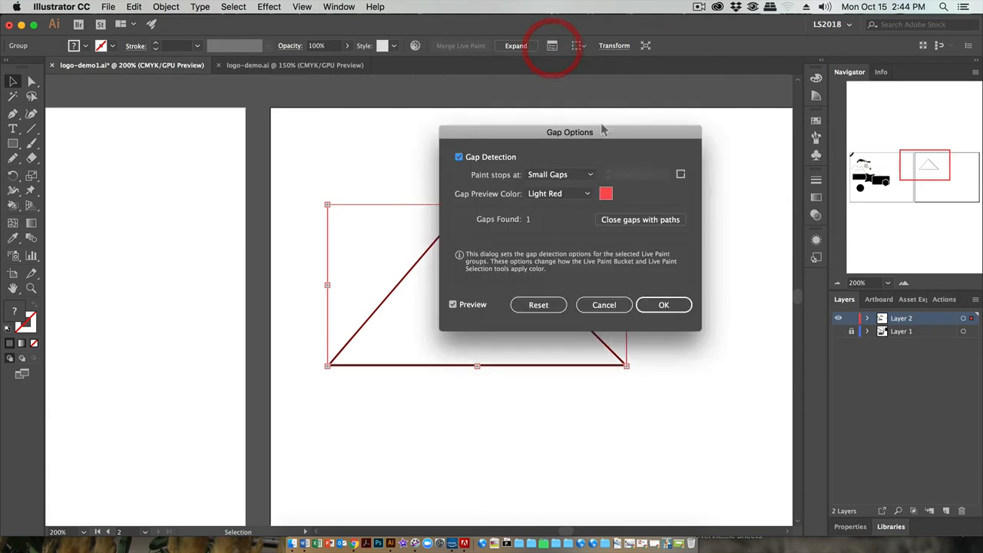
drag(535, 136, 687, 135)
click(713, 194)
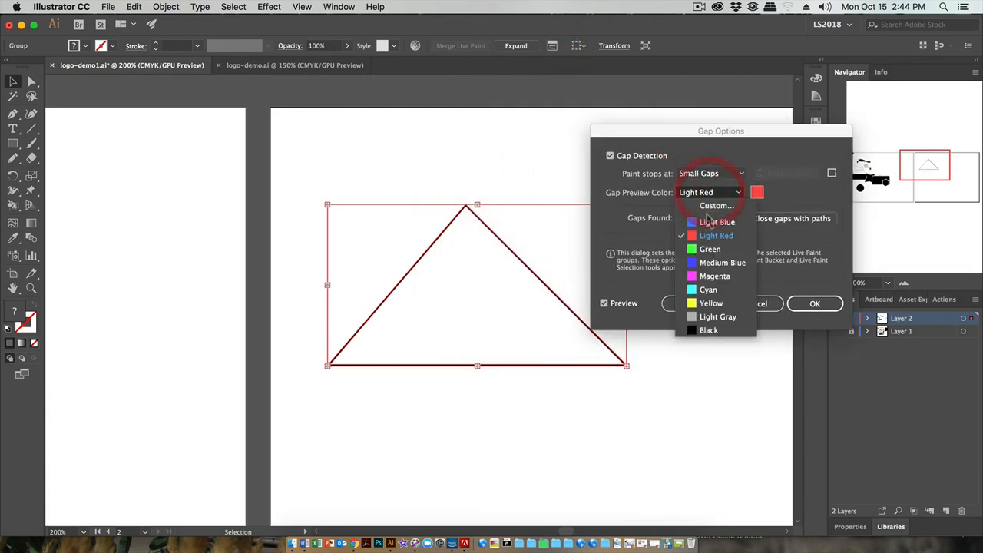
click(705, 223)
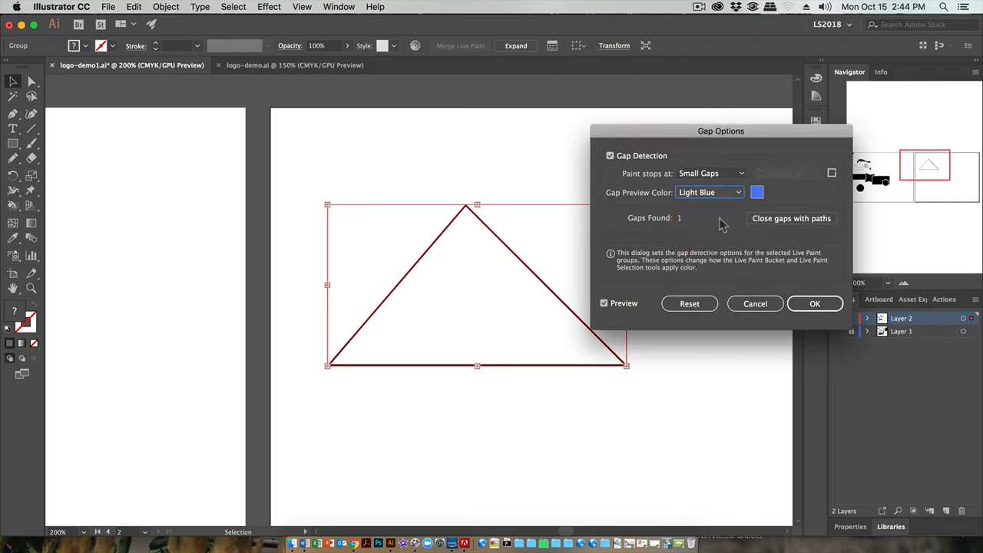
drag(671, 140, 763, 130)
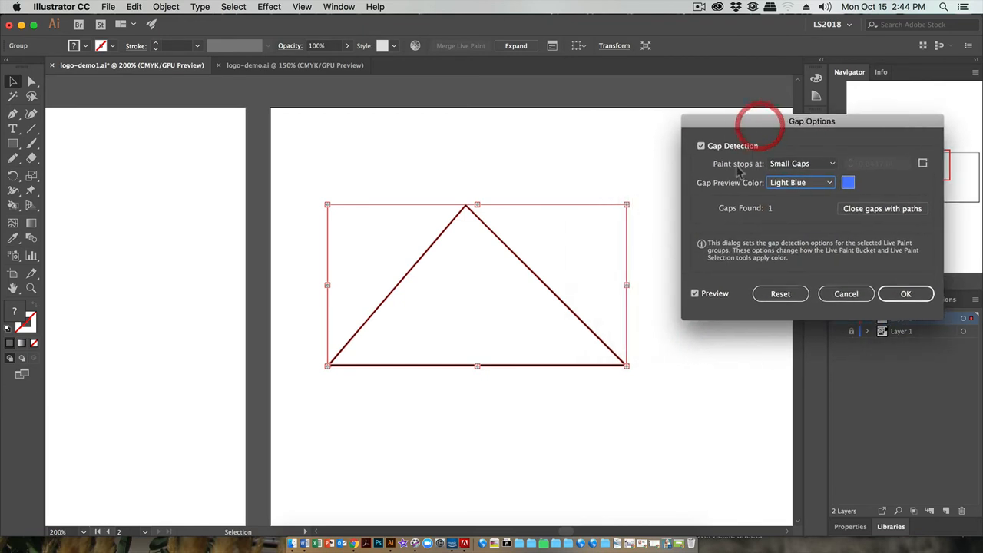
click(841, 294)
Fill the triangle's interior and both upper corner areas beside it with red using the Live Paint Bucket
click(287, 173)
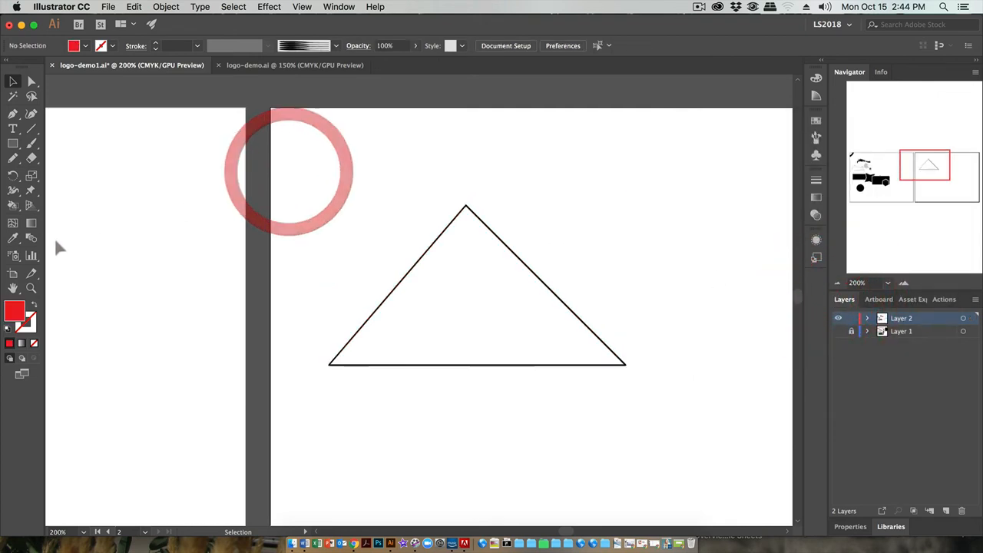
click(13, 205)
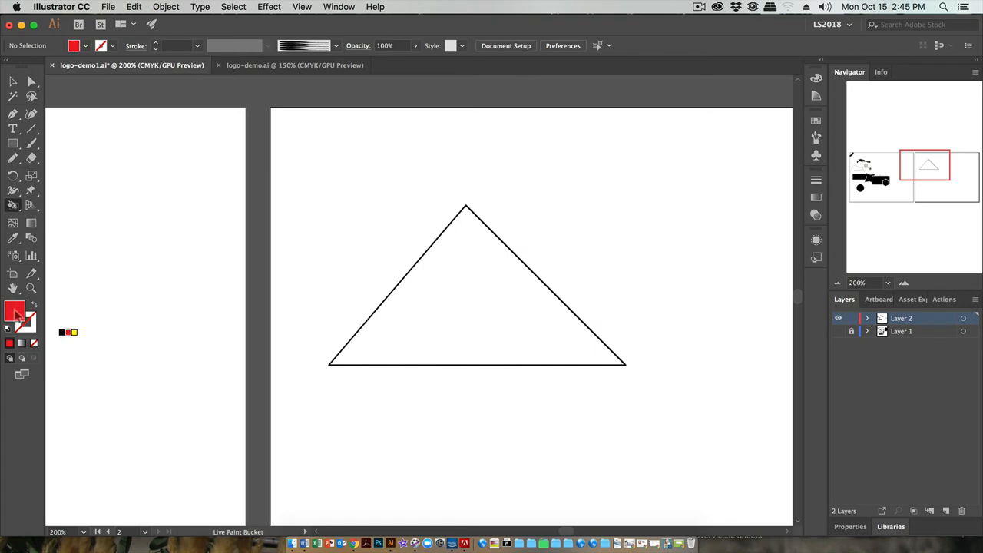
click(444, 286)
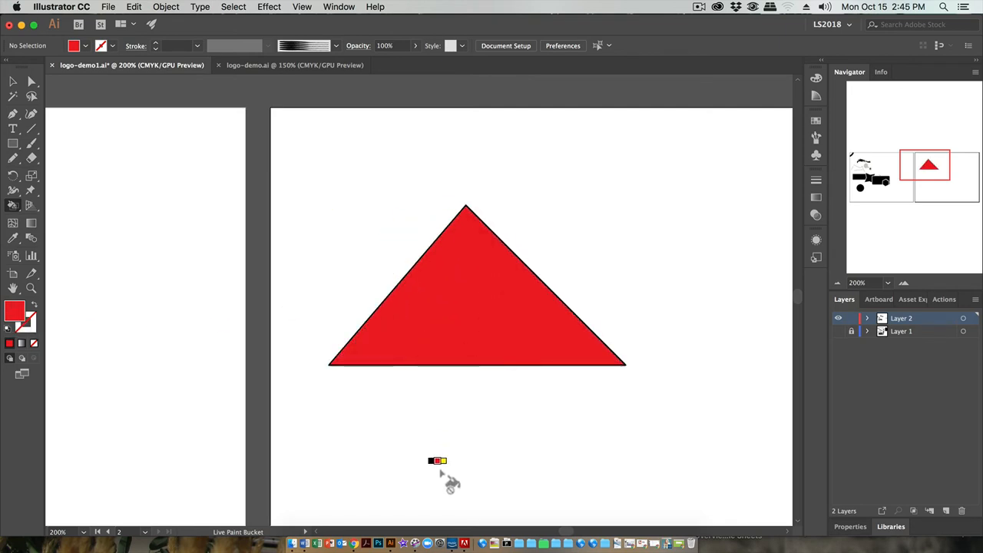
click(348, 304)
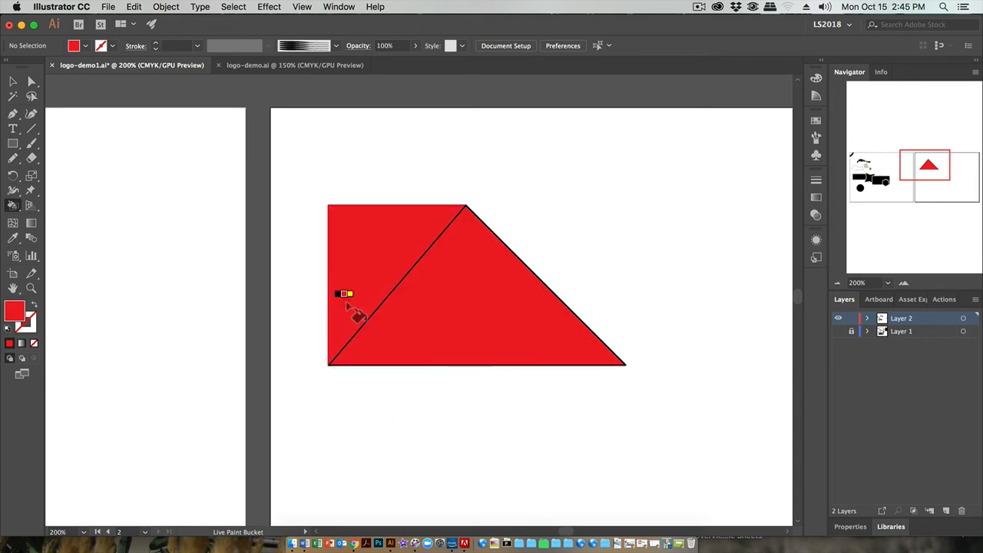
click(540, 226)
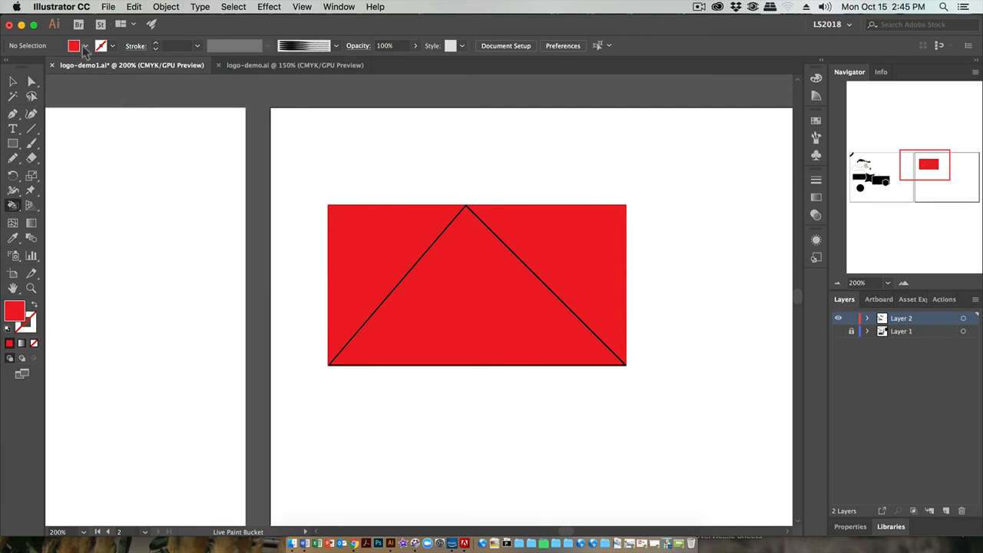
Set the fill color to blue 0000CC and paint the triangle's outline with it using Live Paint
click(85, 46)
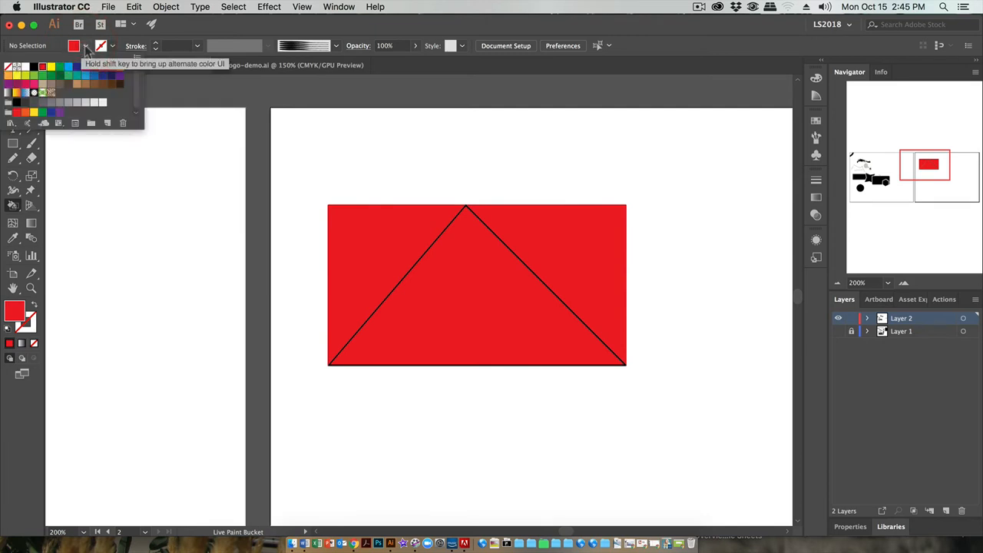
click(85, 46)
double_click(13, 311)
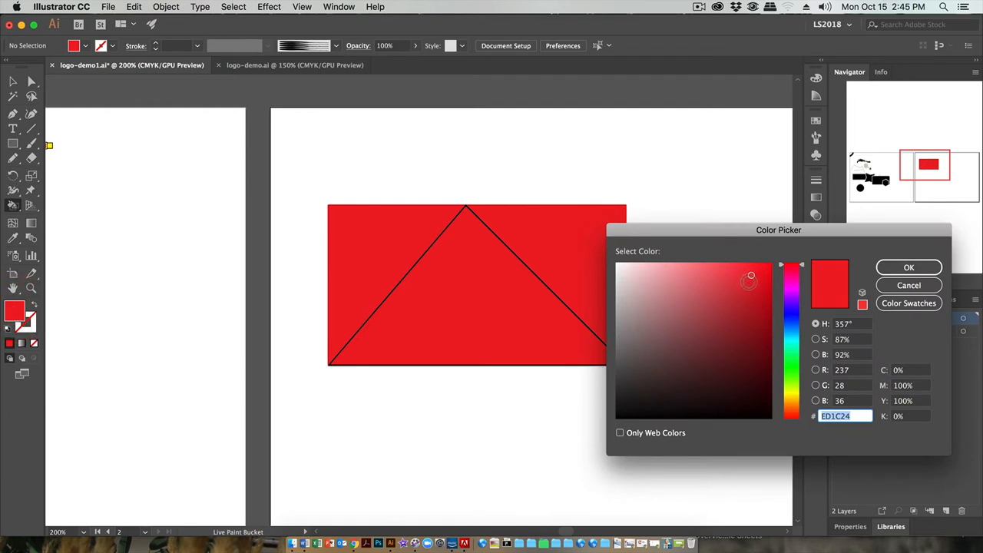
drag(750, 278, 790, 315)
click(757, 282)
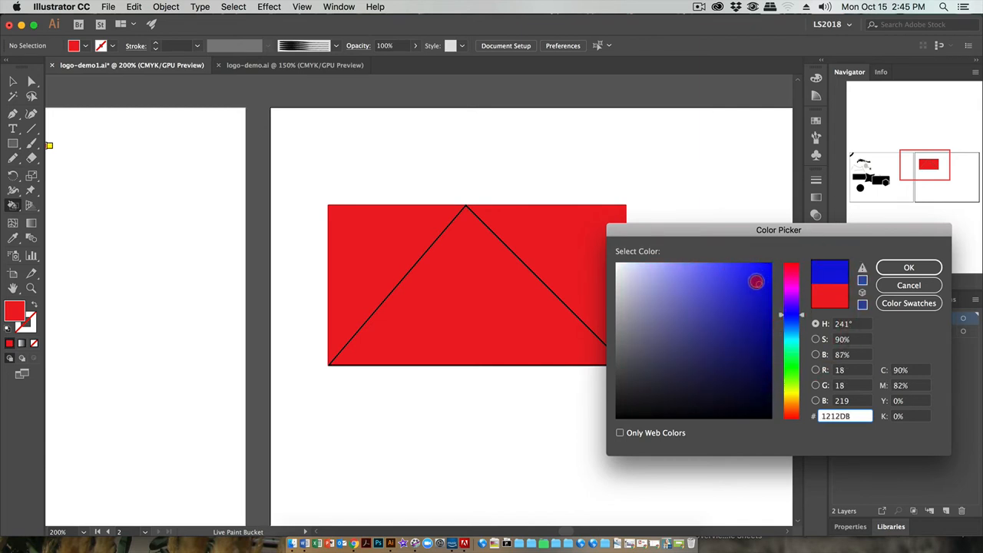
drag(757, 282, 759, 278)
mouse_move(758, 281)
mouse_down()
mouse_move(746, 283)
mouse_move(757, 282)
mouse_up()
click(863, 267)
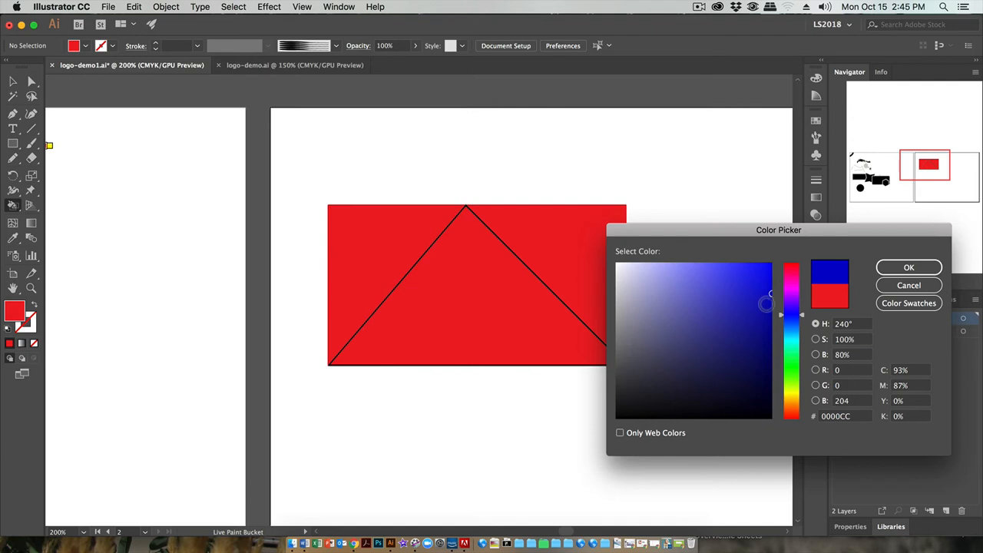
click(909, 268)
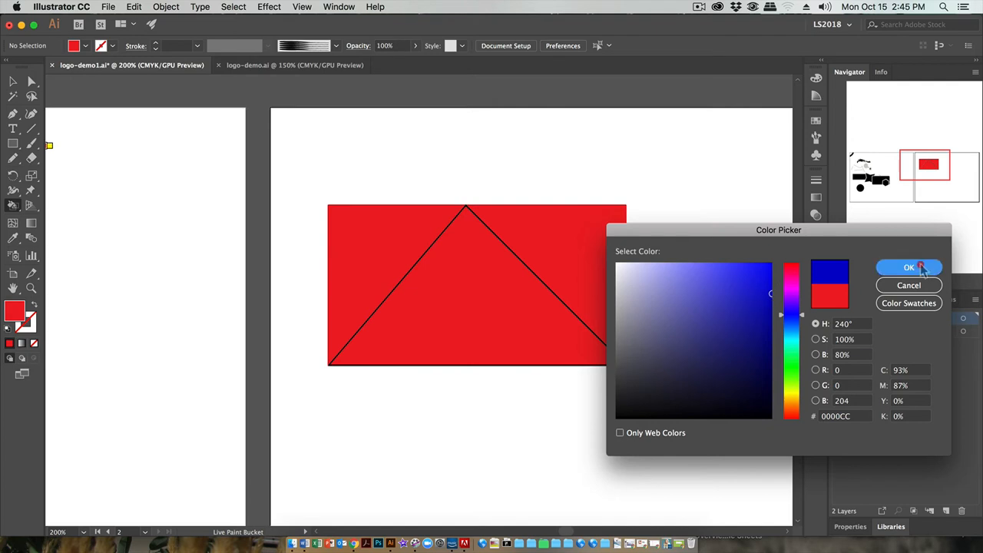
click(570, 309)
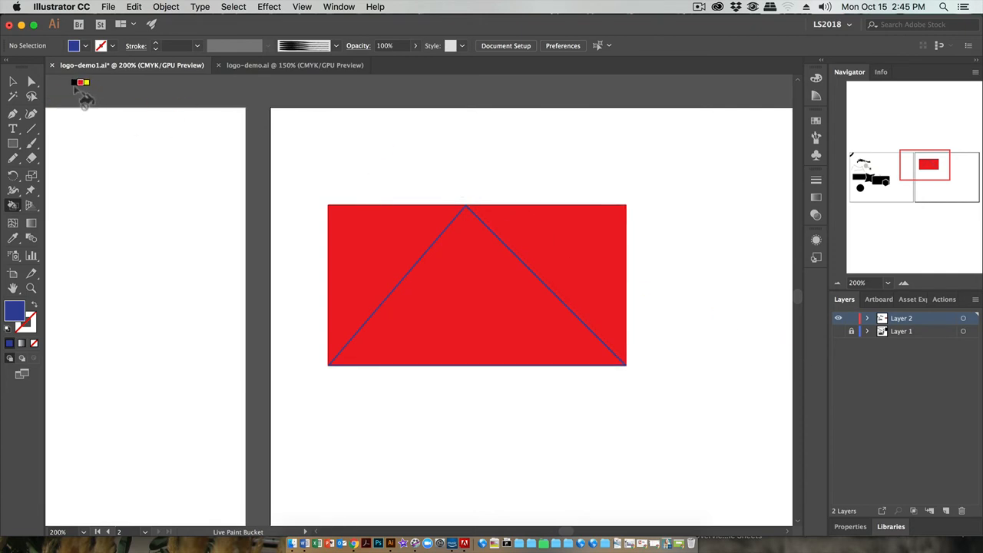
click(13, 80)
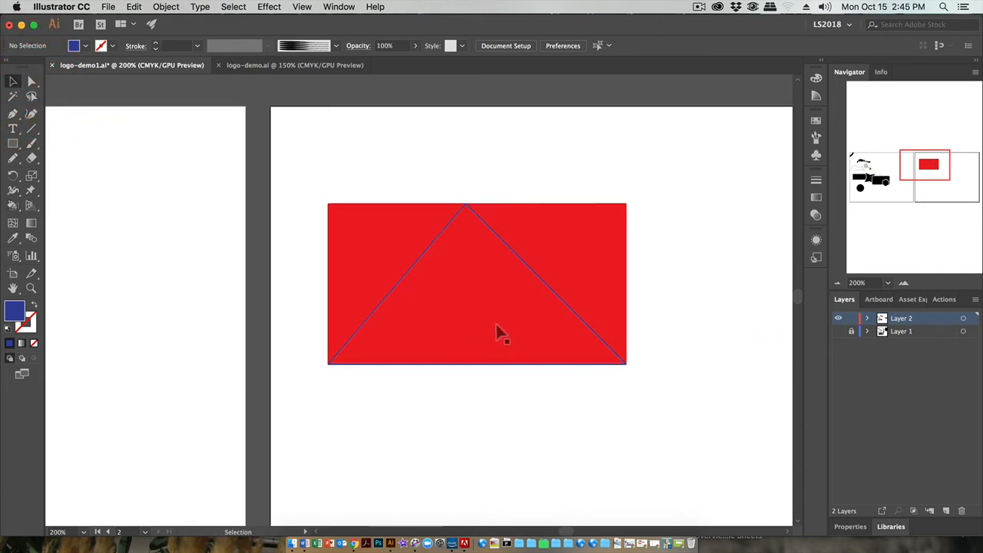
Open the Basic Graphics_Dots pattern swatch library and choose its third black-dots-on-white pattern as the fill
scroll(497, 332, down, 2)
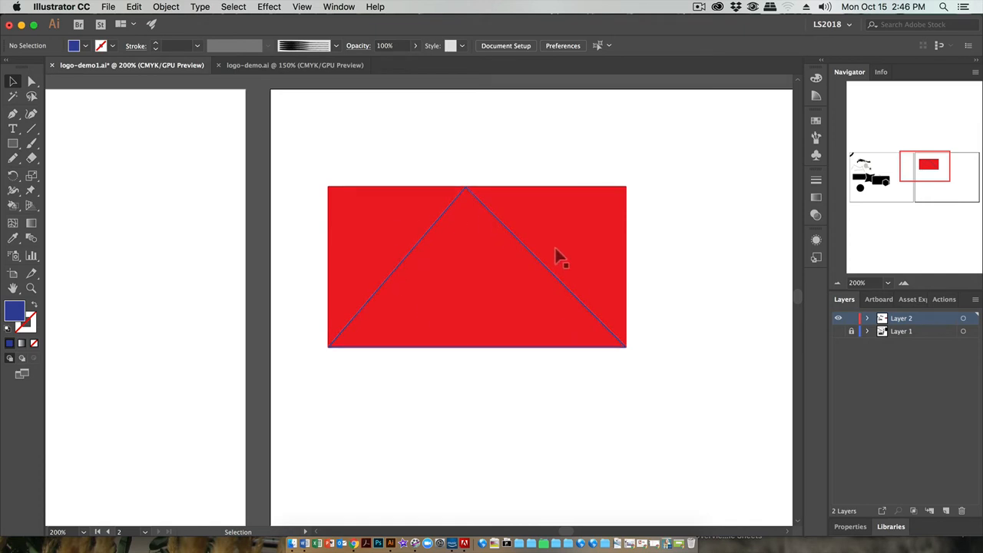
click(338, 7)
scroll(362, 468, down, 5)
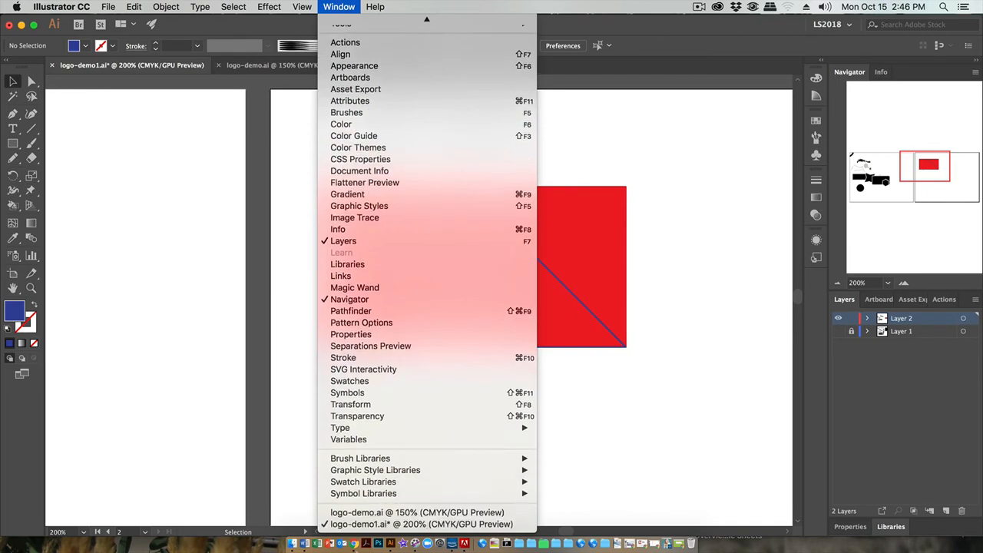
mouse_move(384, 482)
mouse_move(556, 358)
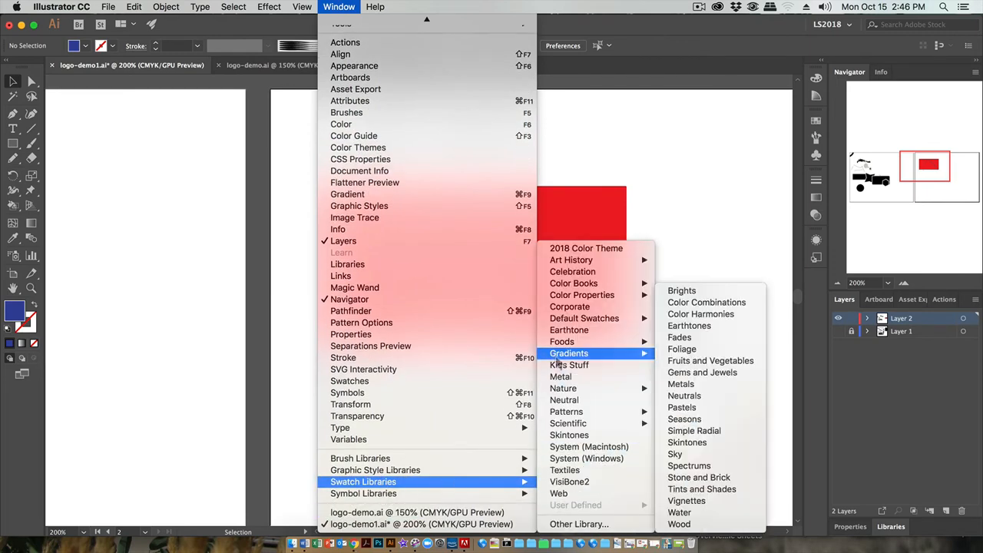
mouse_move(578, 415)
mouse_move(693, 416)
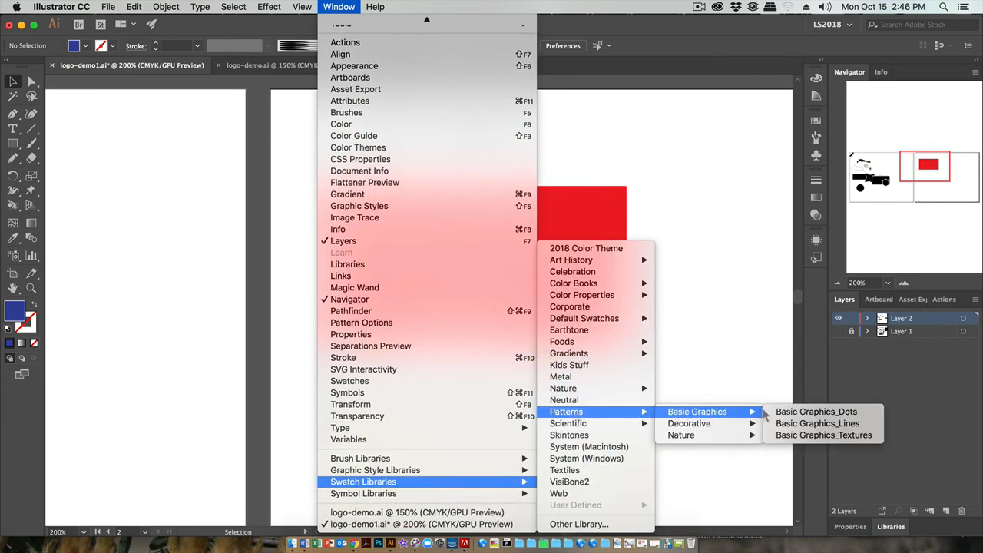
click(815, 412)
click(649, 397)
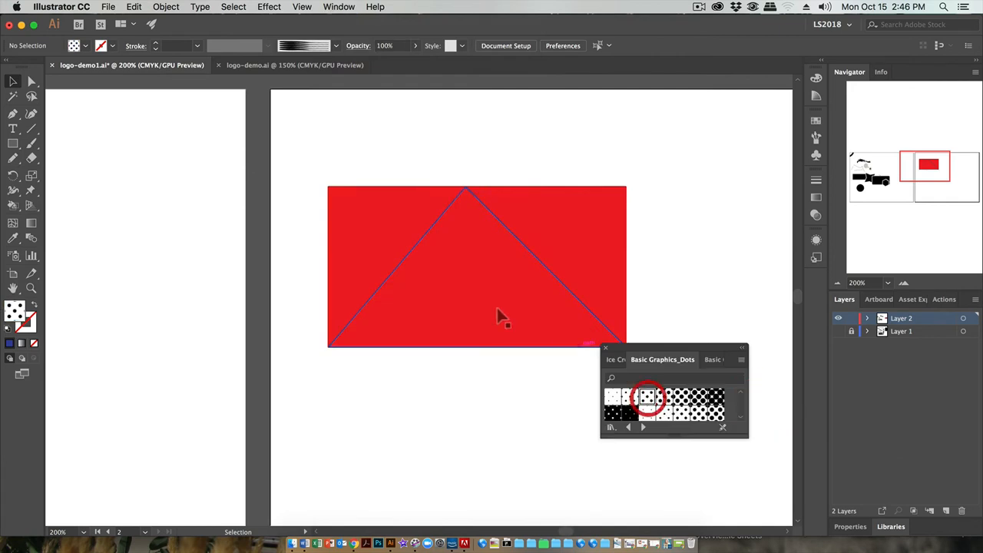
Try the dot pattern on the triangle's interior with the Live Paint Bucket, and undo that fill
click(484, 295)
click(150, 299)
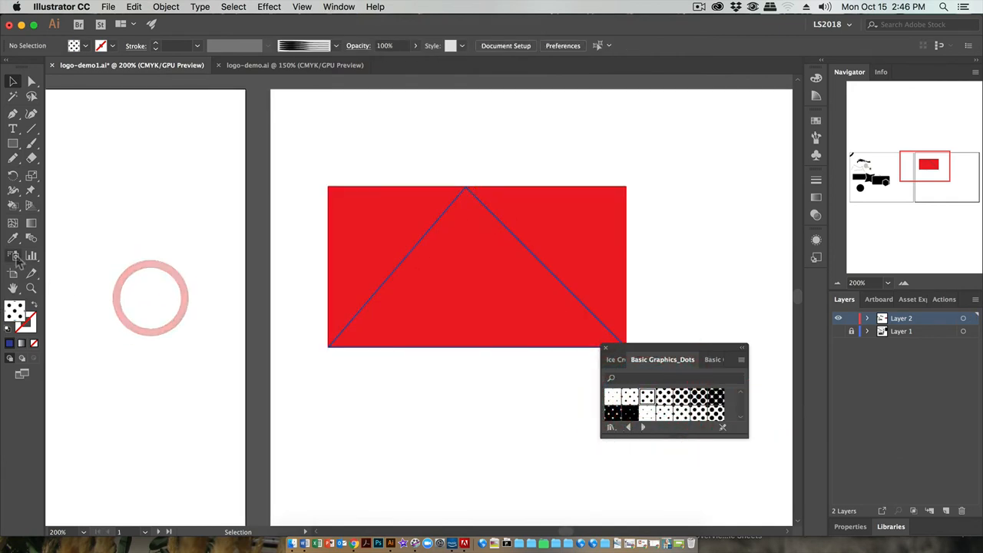
key(k)
click(458, 298)
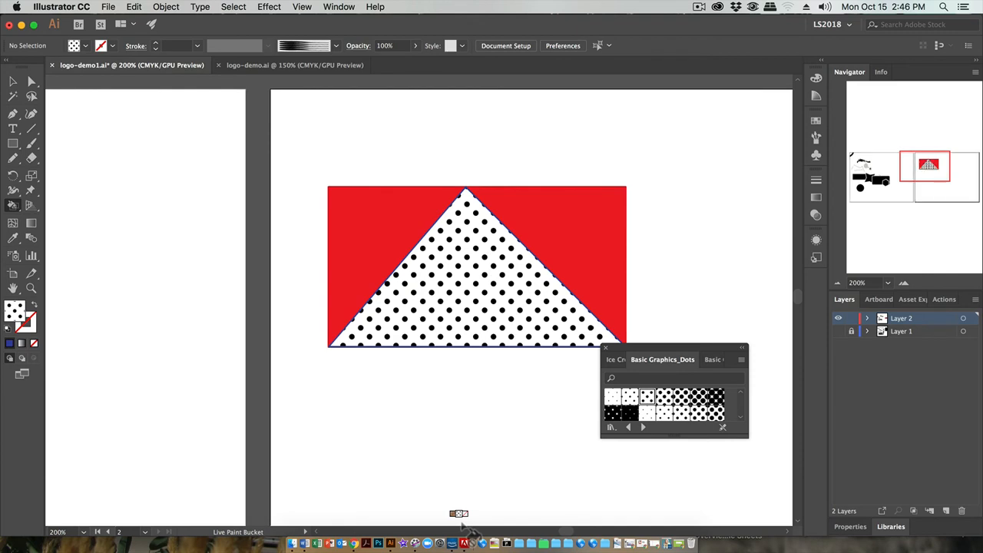
key(super+z)
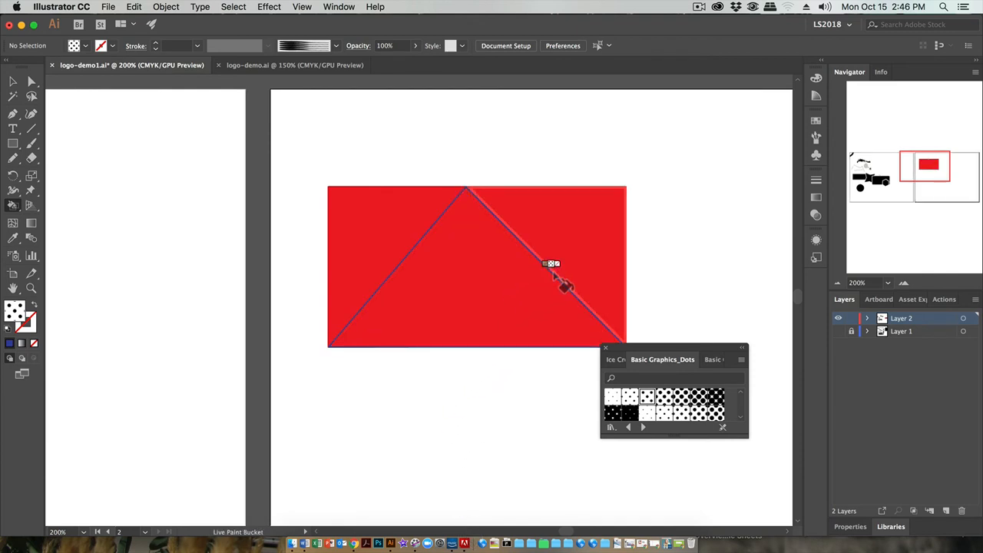
Paint the triangle's outline with the dot pattern and move the pattern library clear of the artwork
click(553, 274)
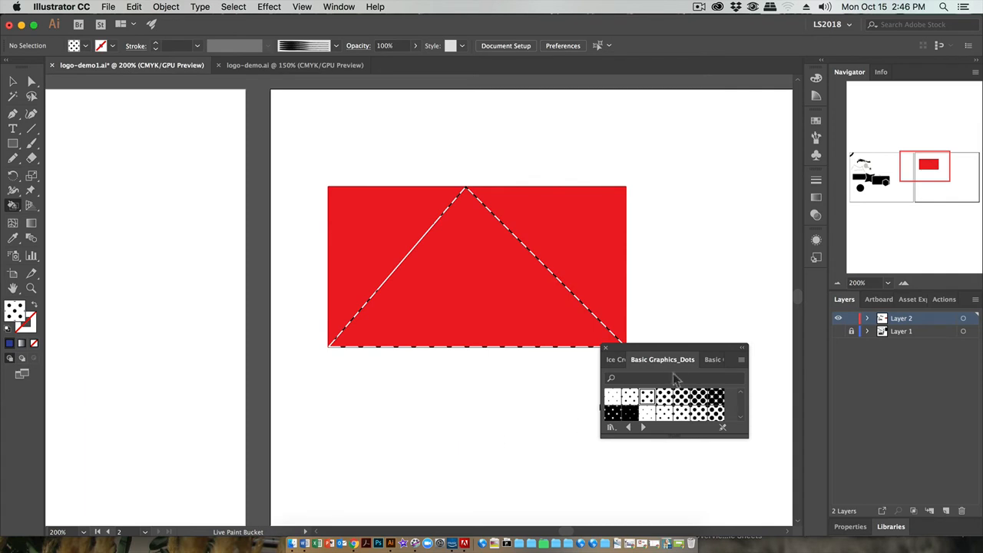
drag(668, 350, 735, 367)
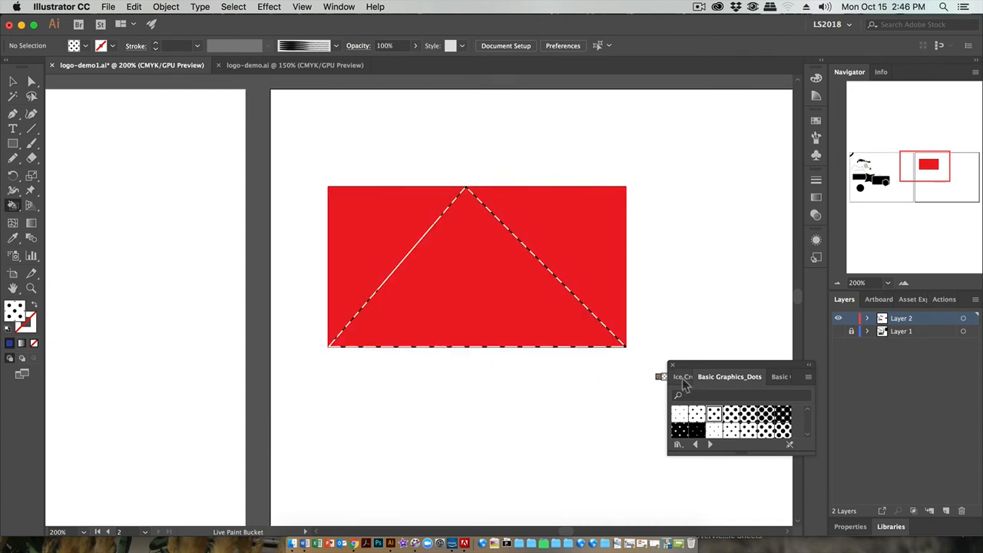
drag(686, 367, 677, 367)
Delete the rough black brush stroke above the curved lines on the first artboard
drag(550, 404, 791, 372)
drag(290, 389, 590, 368)
drag(209, 346, 486, 238)
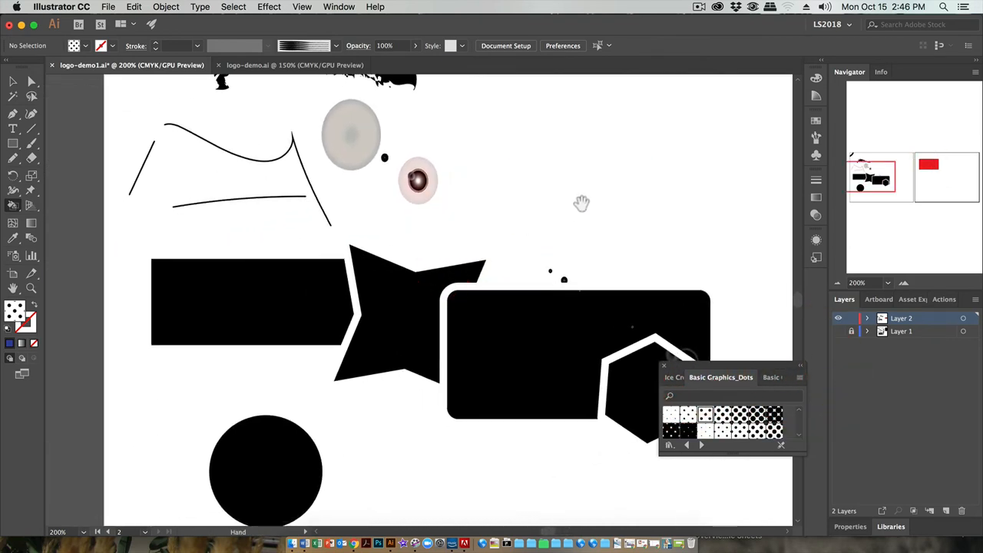
click(12, 80)
scroll(163, 292, up, 5)
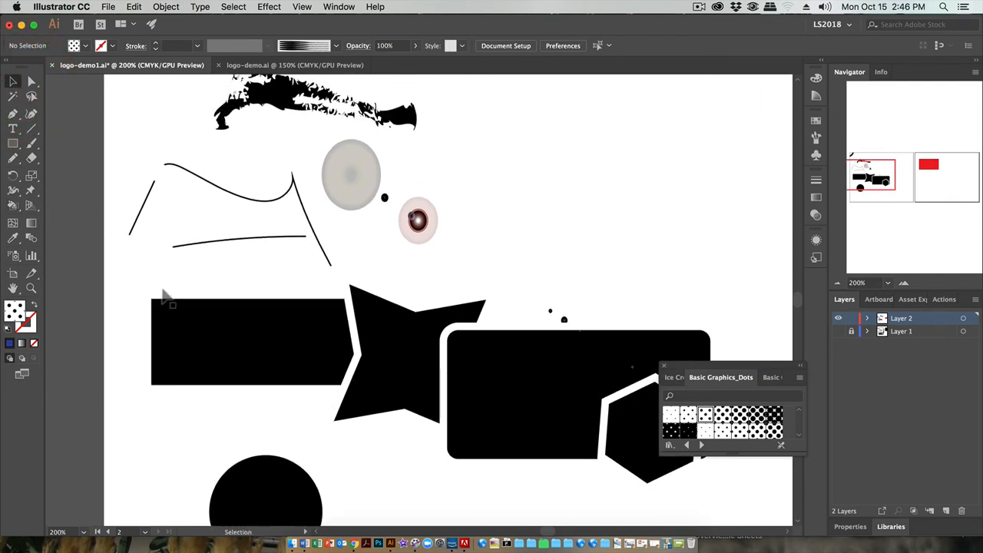
click(272, 184)
key(Delete)
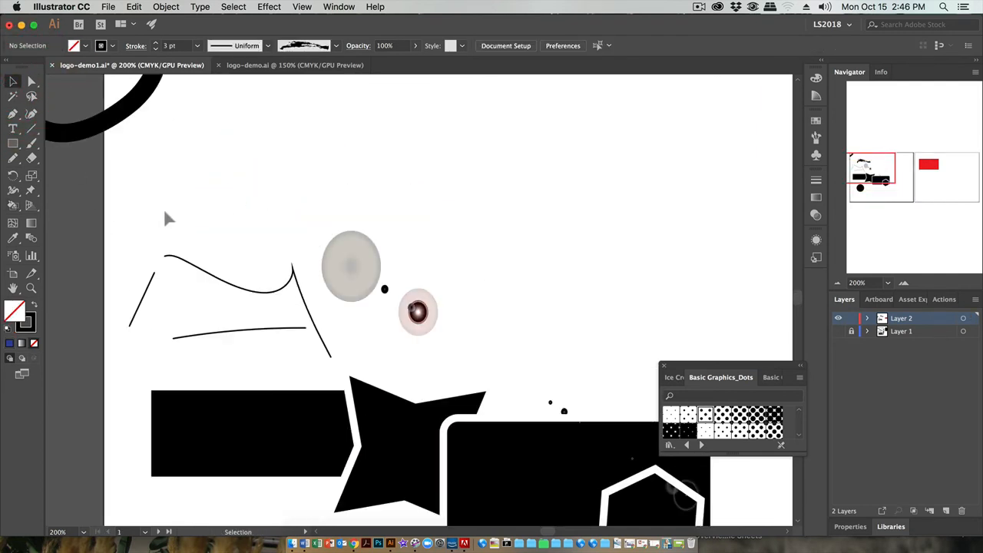
Delete the group of thin black lines and the thick curved stroke at the first artboard's upper-left corner
mouse_move(149, 219)
mouse_down()
mouse_move(286, 327)
mouse_move(502, 343)
mouse_move(358, 288)
mouse_move(294, 345)
mouse_up()
key(Delete)
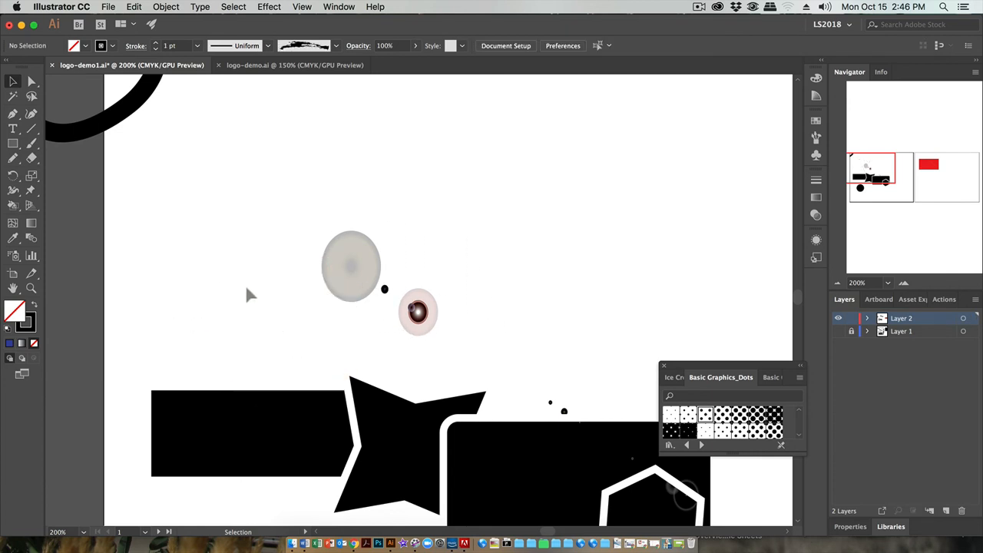
scroll(172, 203, up, 5)
click(136, 185)
key(Delete)
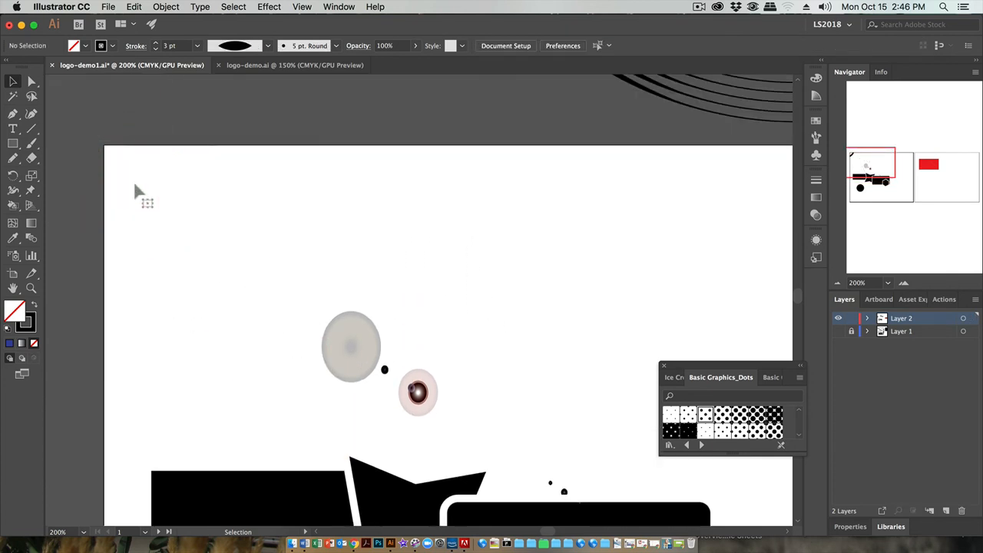
Move the black circle up so it overlaps the lower edge of the rectangle beside the star
scroll(163, 213, down, 10)
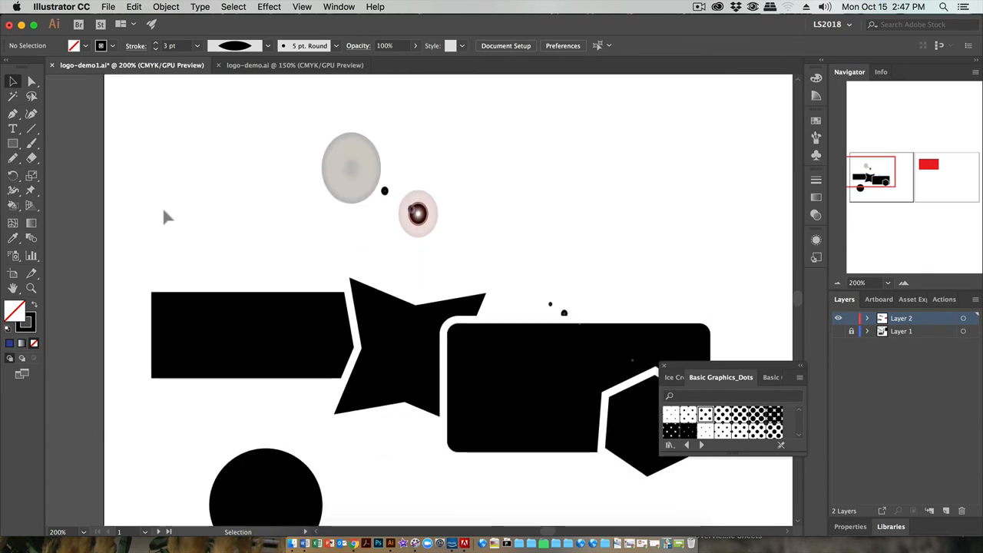
scroll(165, 215, down, 3)
drag(373, 422, 270, 380)
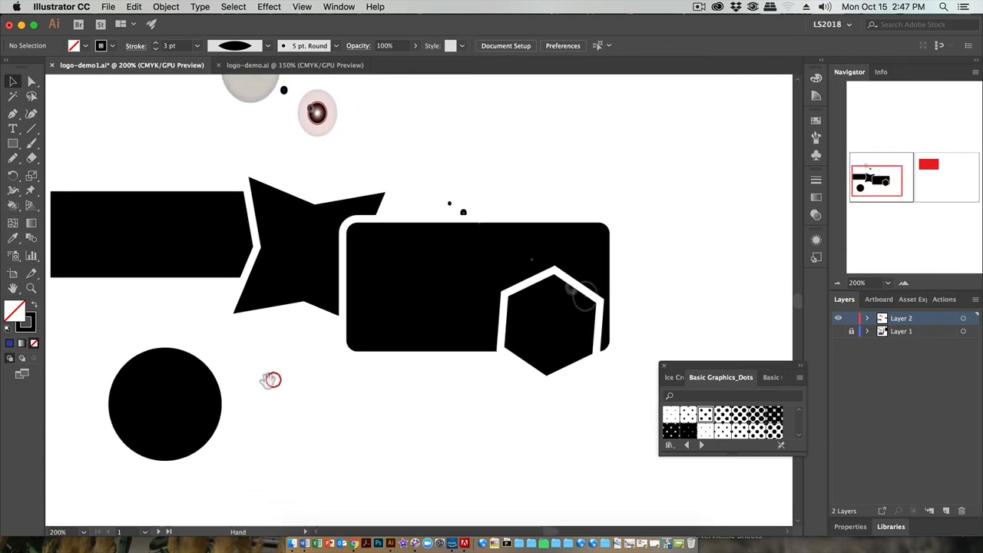
drag(164, 400, 198, 319)
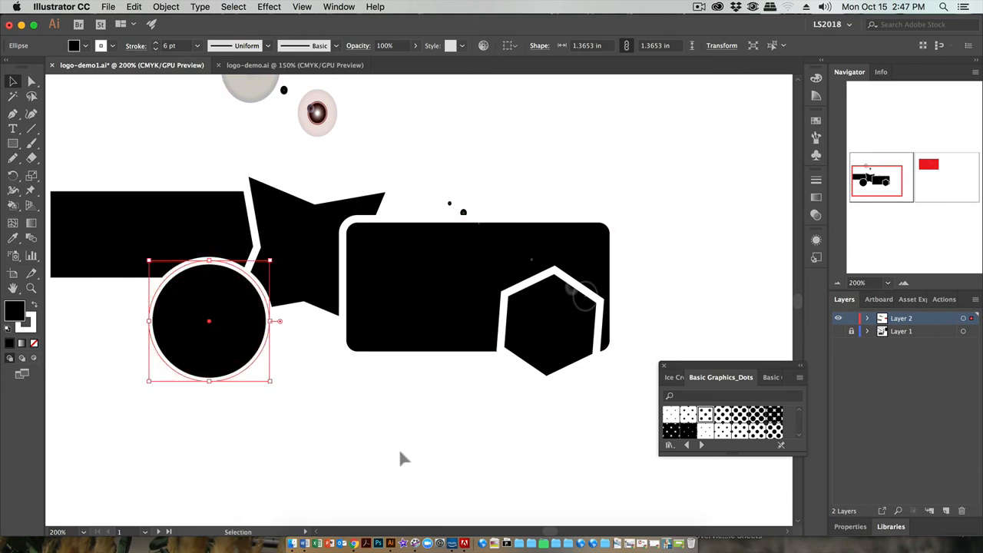
drag(400, 459, 410, 500)
drag(707, 369, 694, 390)
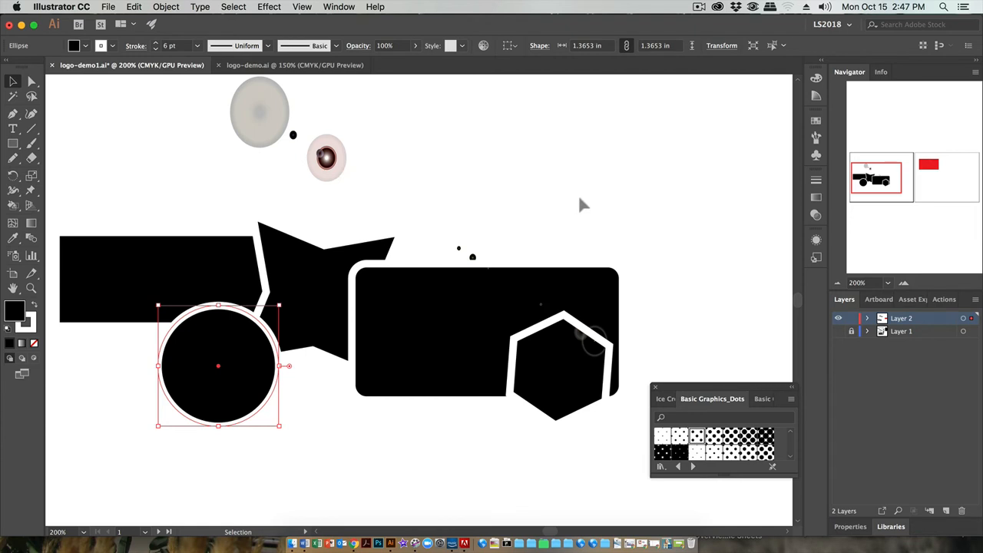
Fill the black circle with the linear white-to-black gradient at 0°
key(space)
mouse_move(579, 195)
mouse_down()
mouse_move(266, 200)
mouse_move(582, 197)
mouse_up()
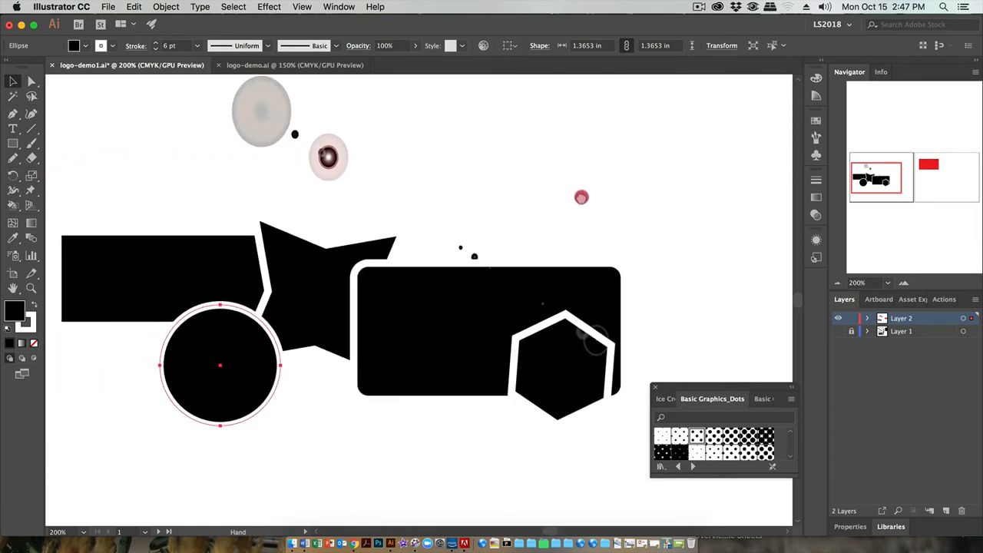
click(22, 343)
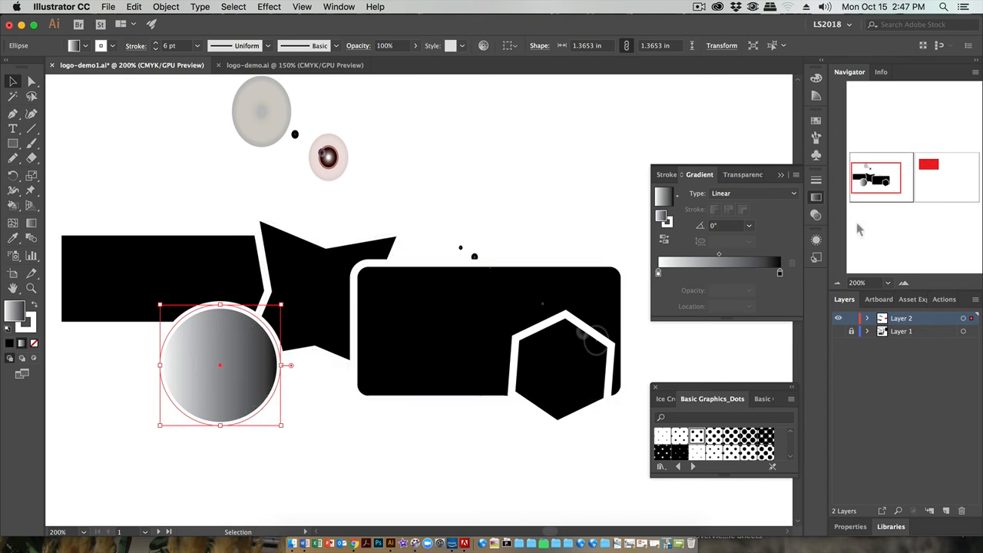
click(904, 283)
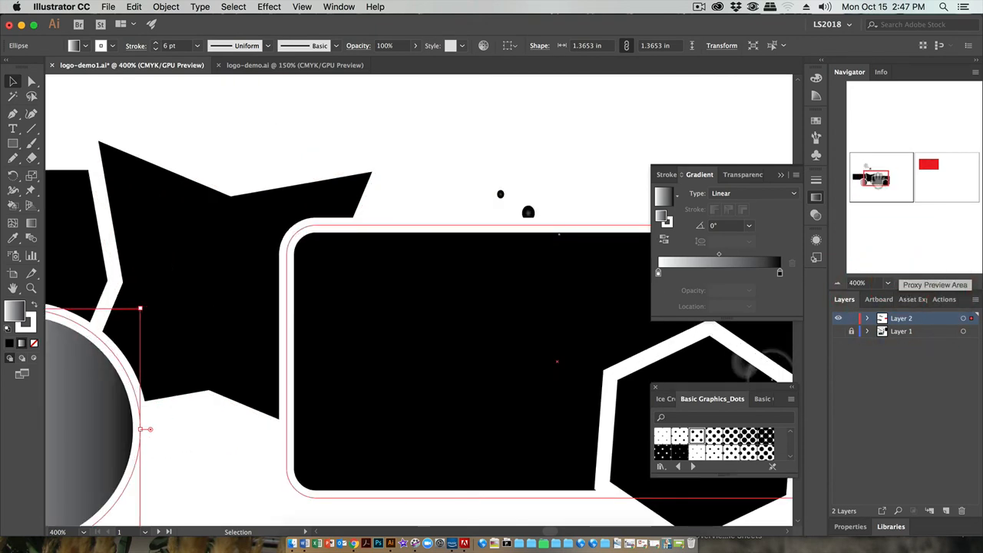
drag(882, 175, 867, 181)
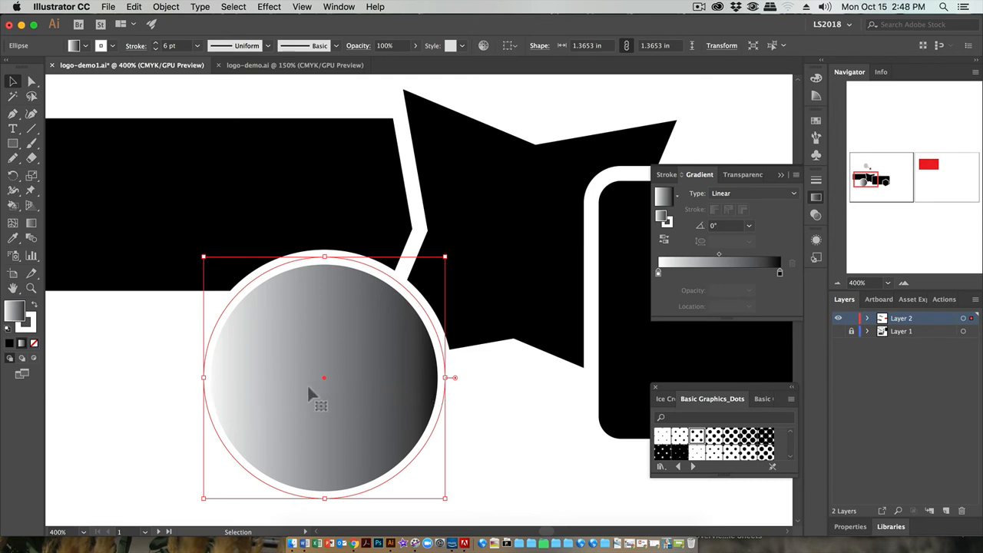
key(a)
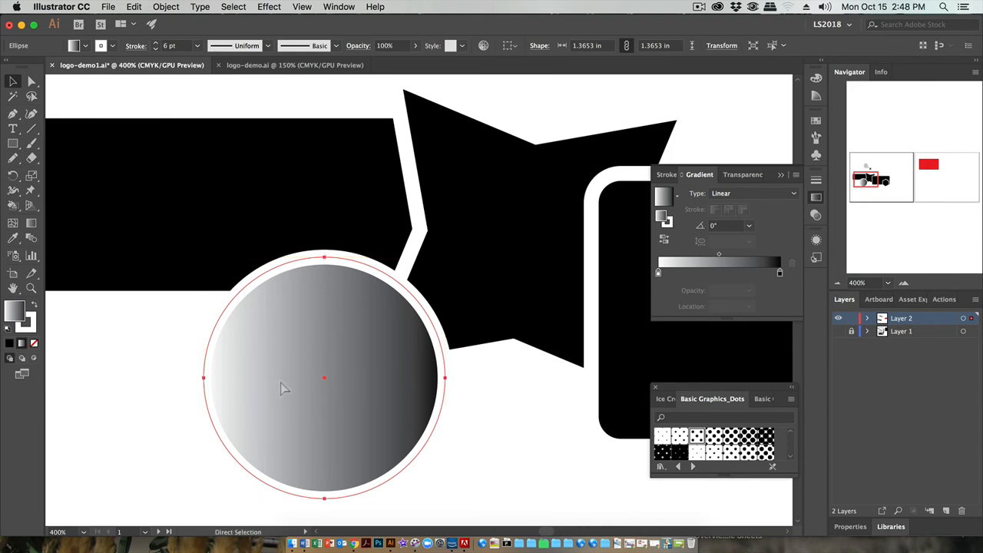
key(super+minus)
key(super+minus)
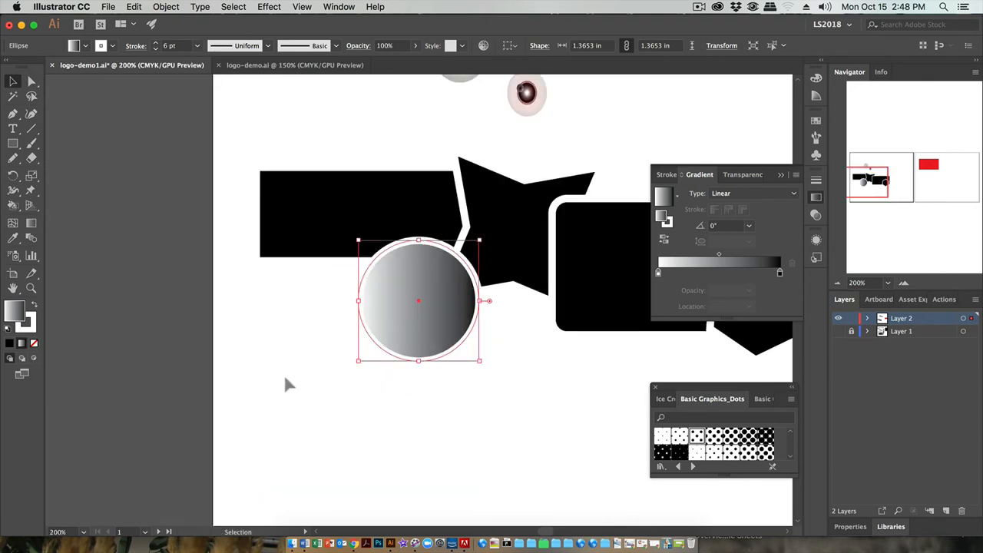
drag(284, 387, 174, 412)
key(v)
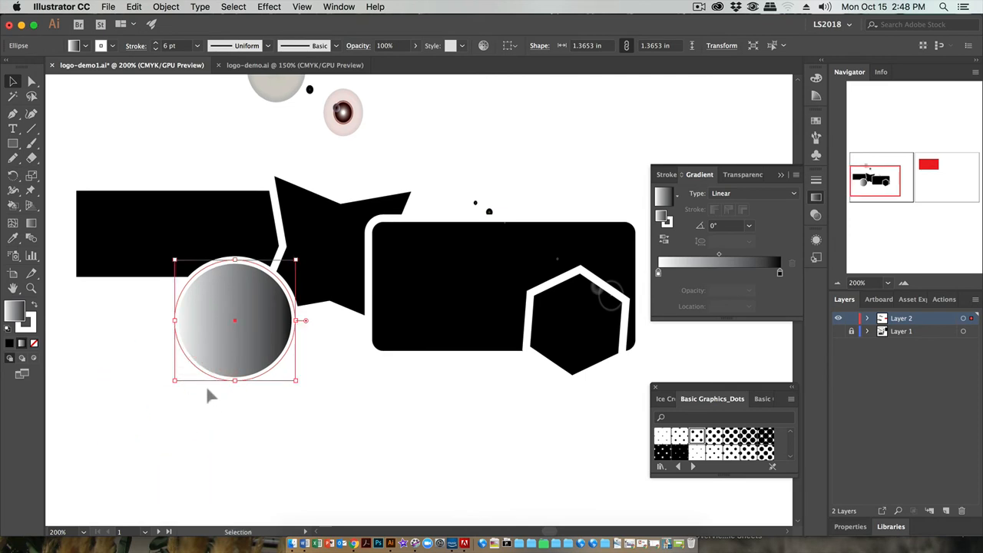
Reset the circle to the default white fill and 1 pt black stroke, and make its stroke active
click(8, 330)
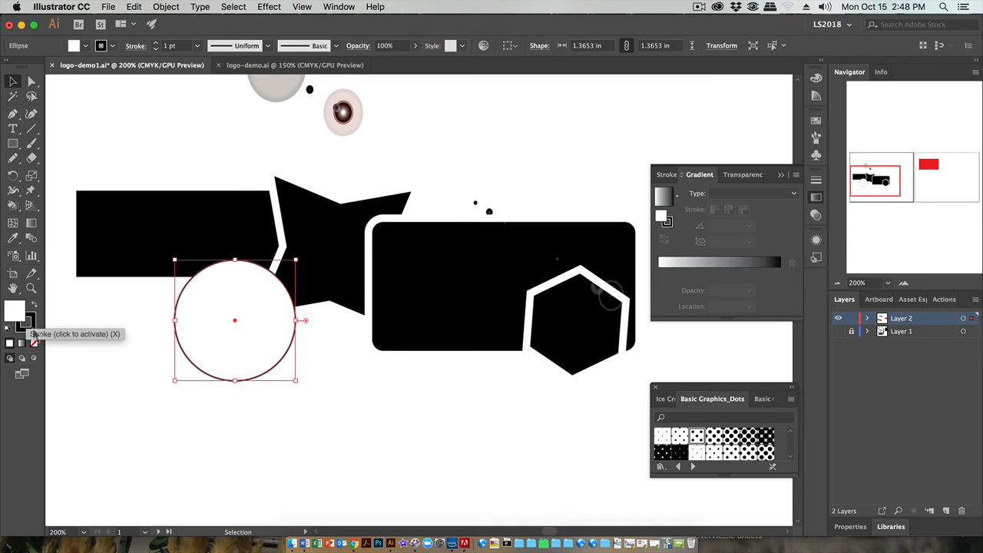
click(30, 329)
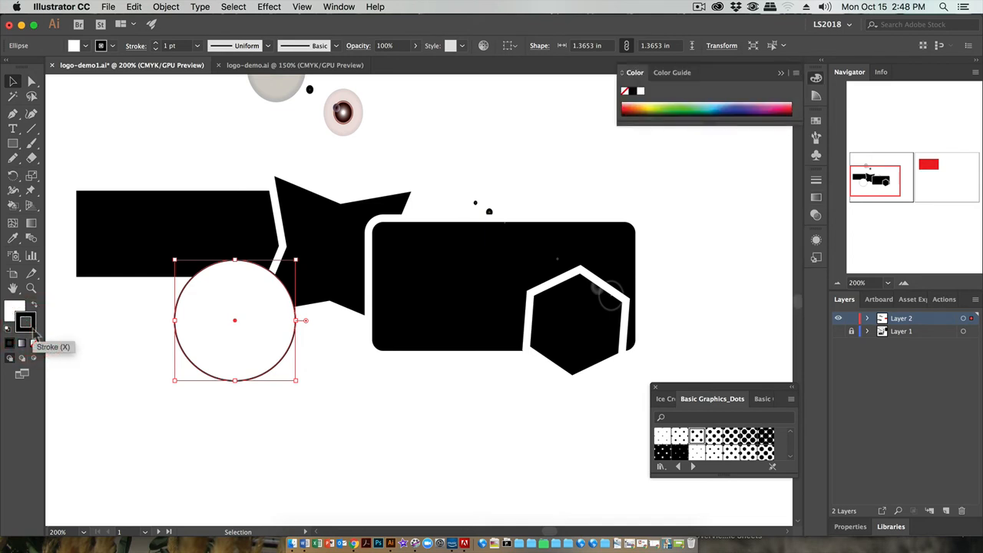
Try a different hue for the circle's stroke in the Color Picker
double_click(31, 329)
mouse_move(793, 281)
mouse_down()
mouse_move(793, 315)
mouse_move(794, 289)
mouse_up()
click(909, 267)
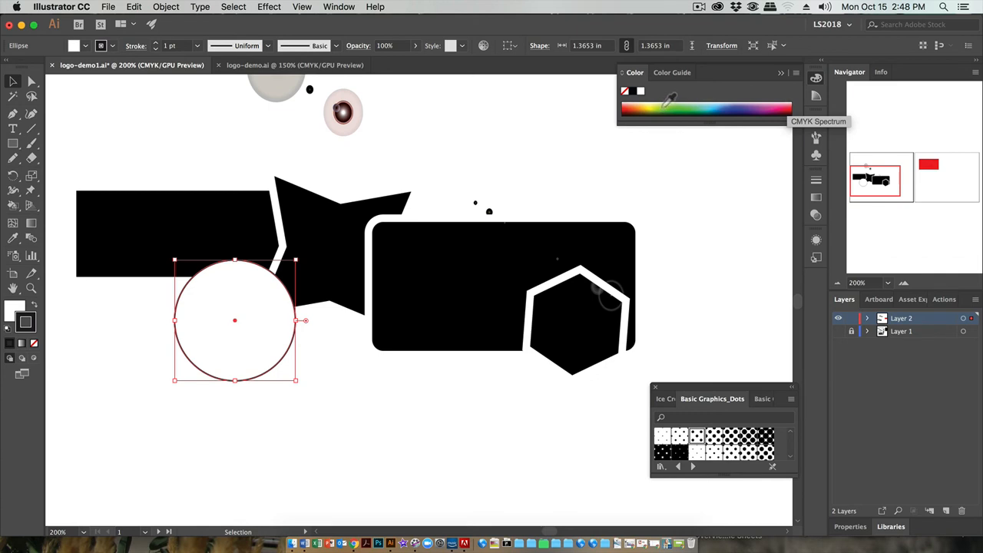
Enlarge the color panel and set the circle's stroke to a light blue from the CMYK spectrum
click(673, 74)
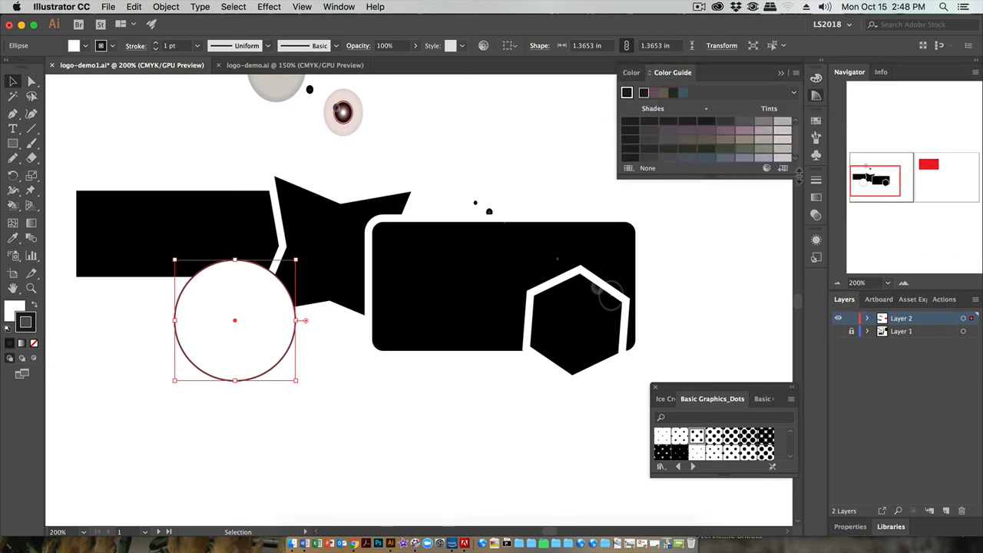
drag(791, 175, 811, 254)
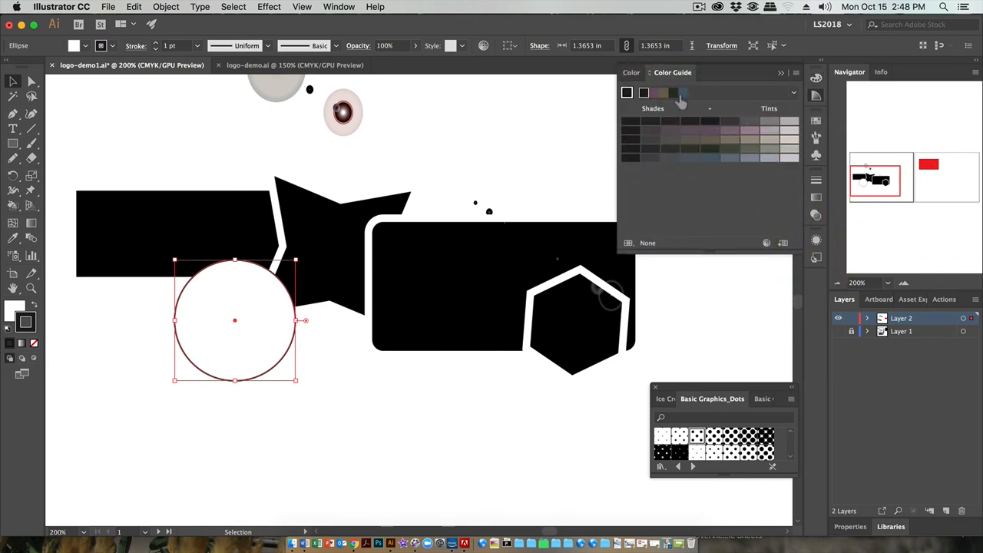
click(630, 74)
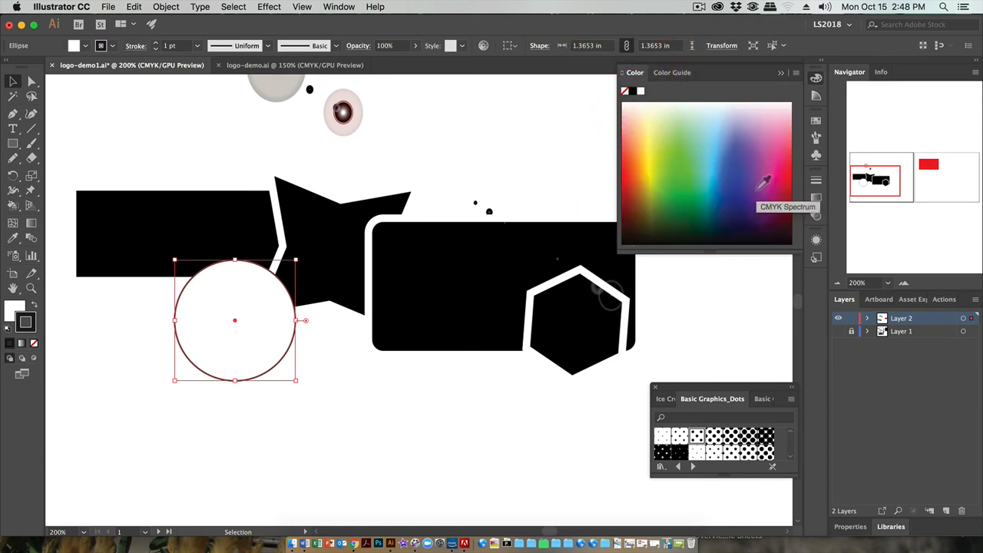
click(673, 170)
click(711, 149)
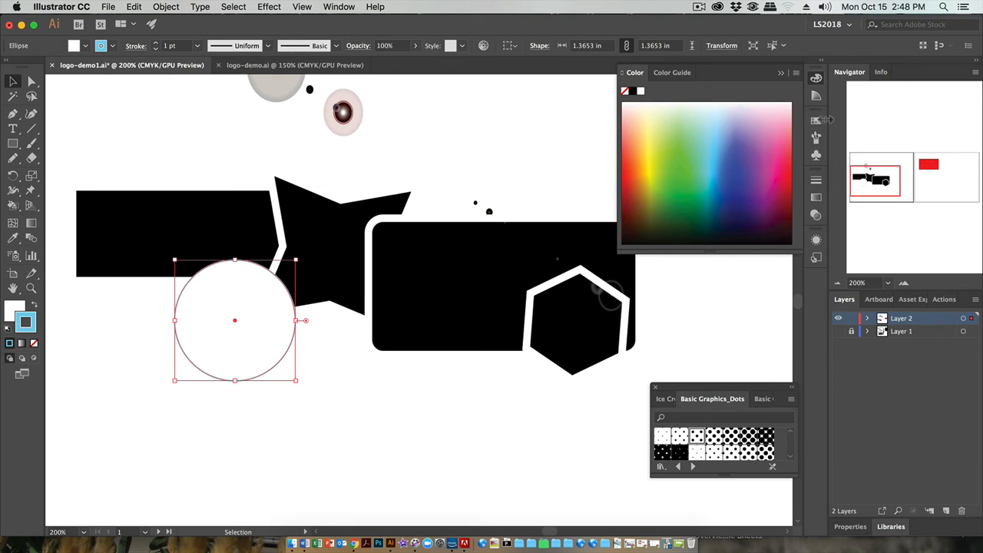
Change the circle's stroke color to the dark teal 2D5D68 in the Color Picker
click(816, 121)
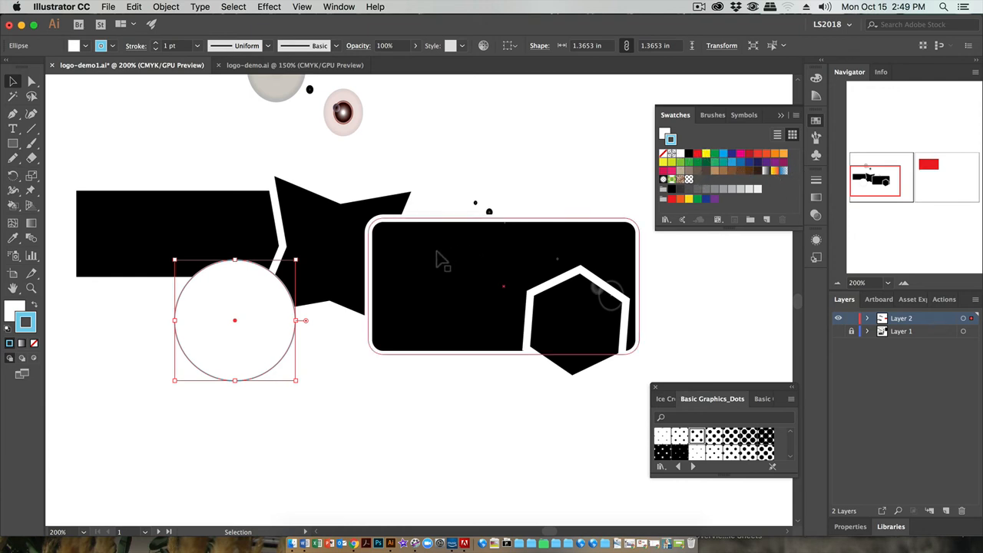
double_click(30, 322)
mouse_move(696, 274)
mouse_down()
mouse_move(666, 313)
mouse_move(705, 355)
mouse_up()
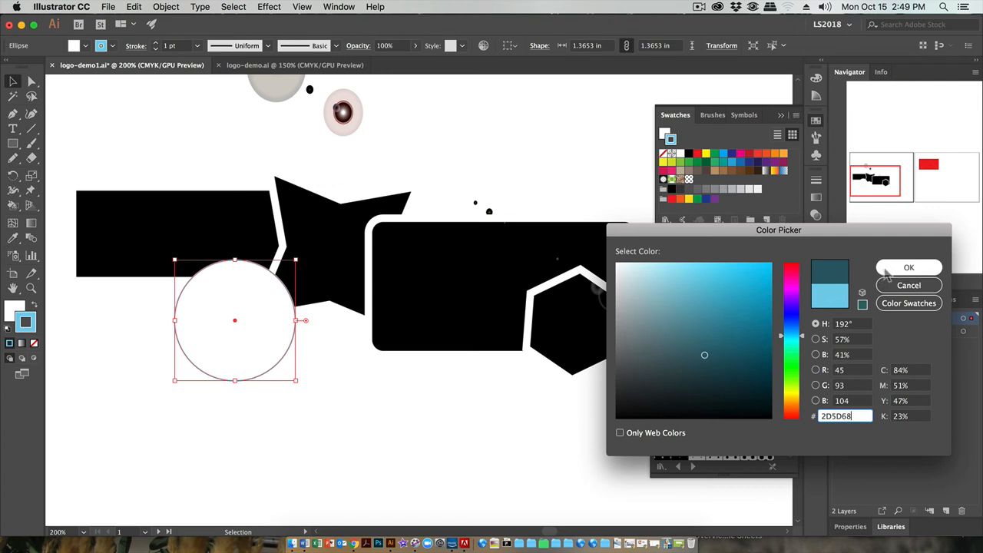
click(889, 270)
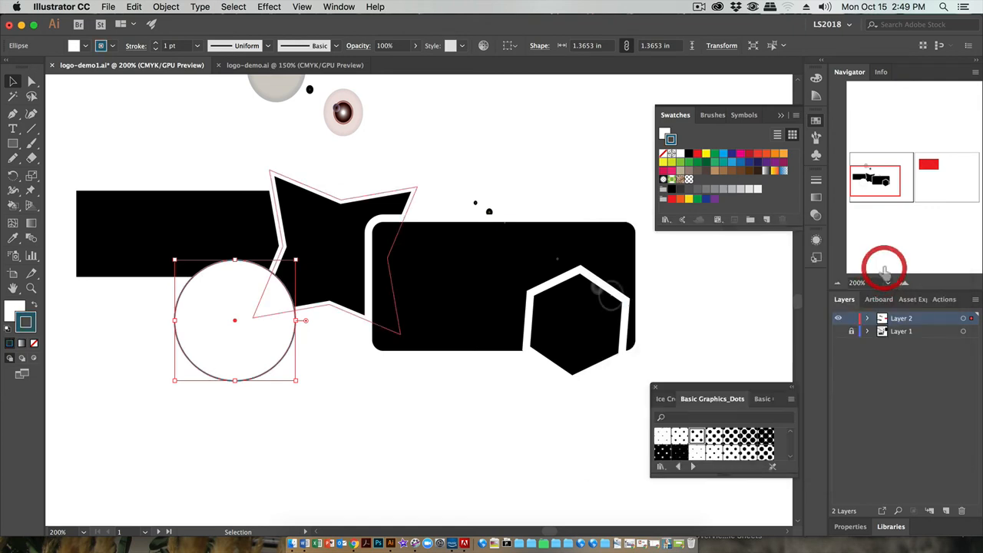
Swap the circle's fill and stroke colors, and save the teal fill as a new swatch
click(35, 306)
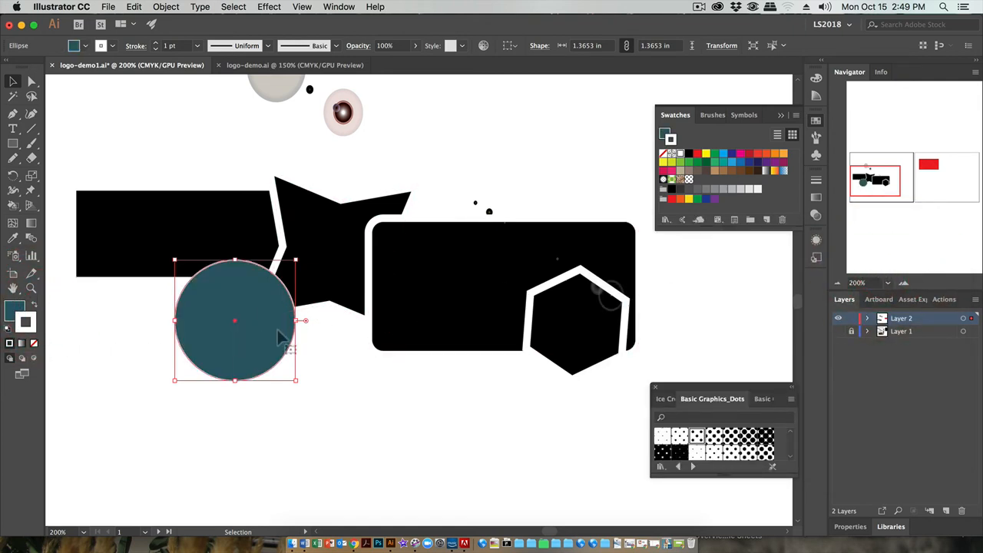
click(16, 309)
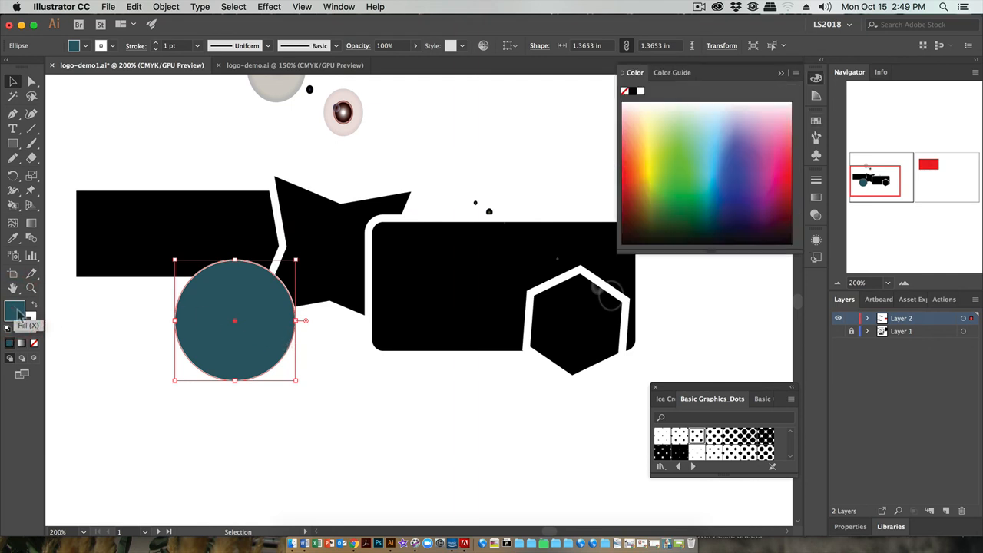
click(817, 121)
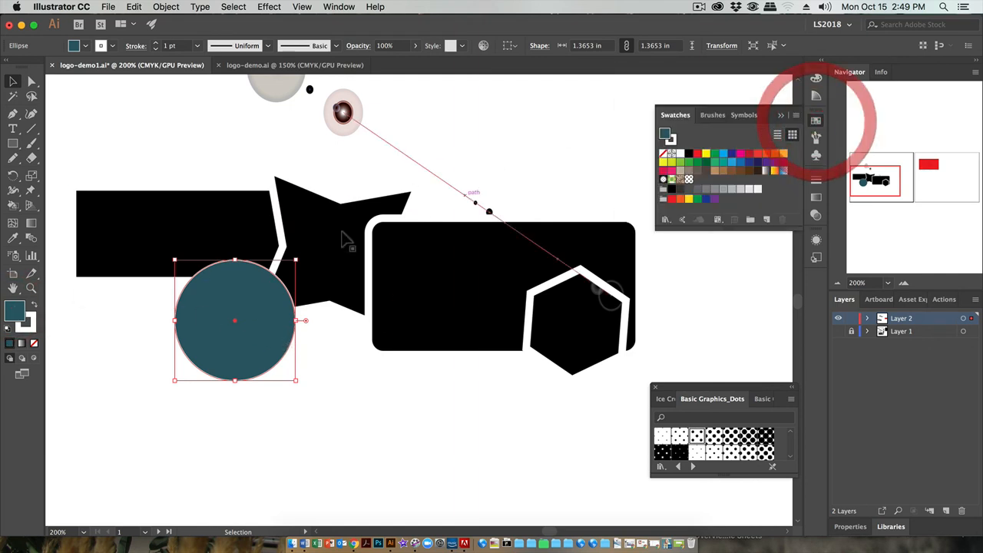
drag(19, 311, 698, 179)
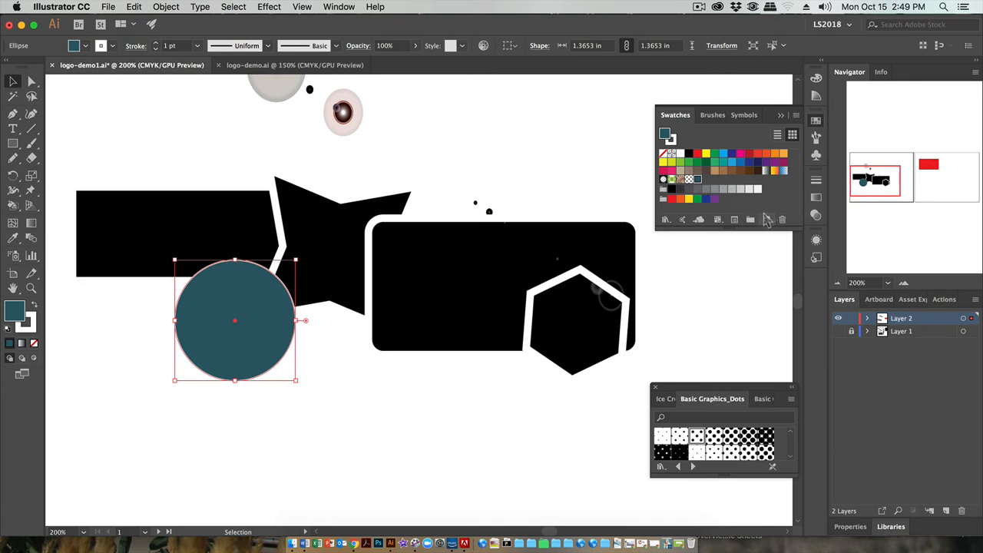
Apply the saved teal swatch to the hexagon's stroke and deselect it
click(547, 330)
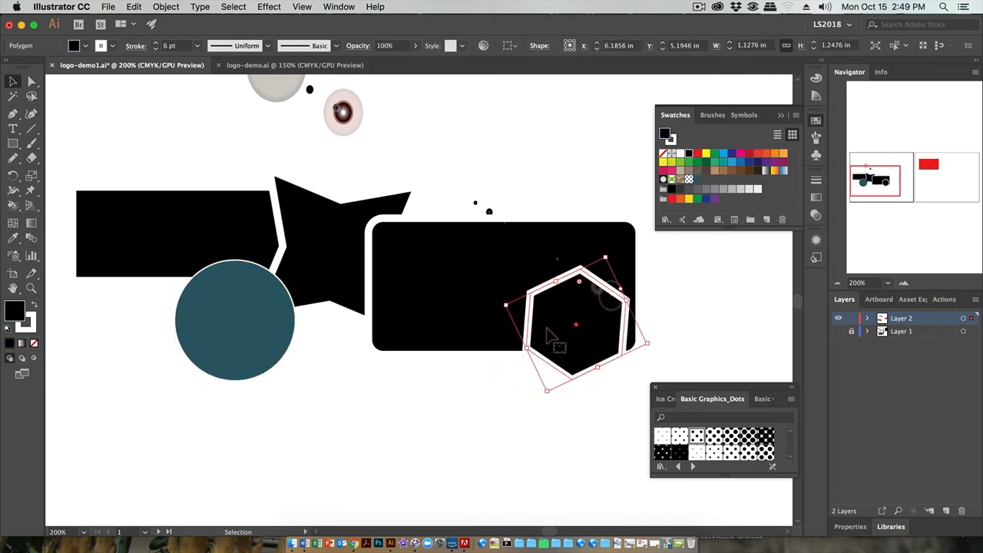
click(113, 46)
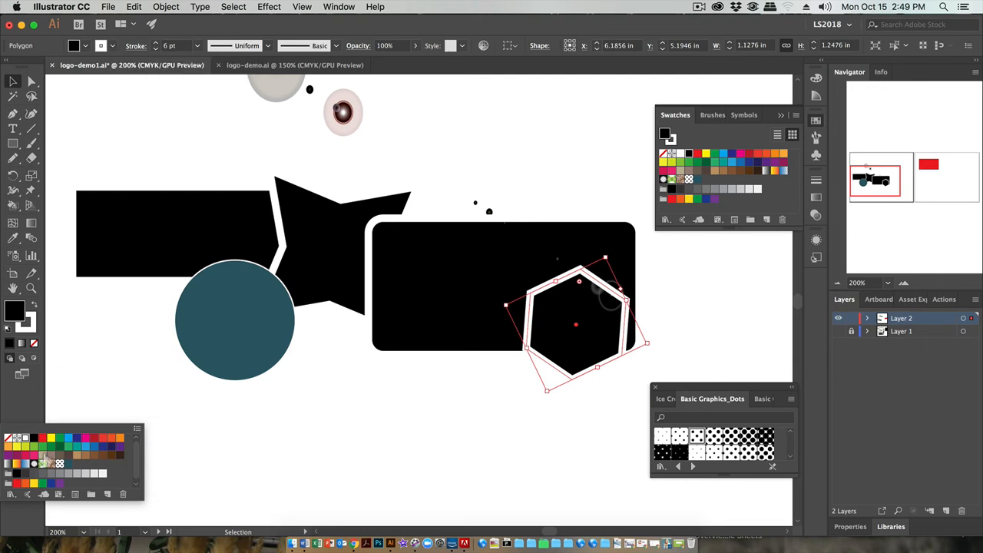
click(68, 465)
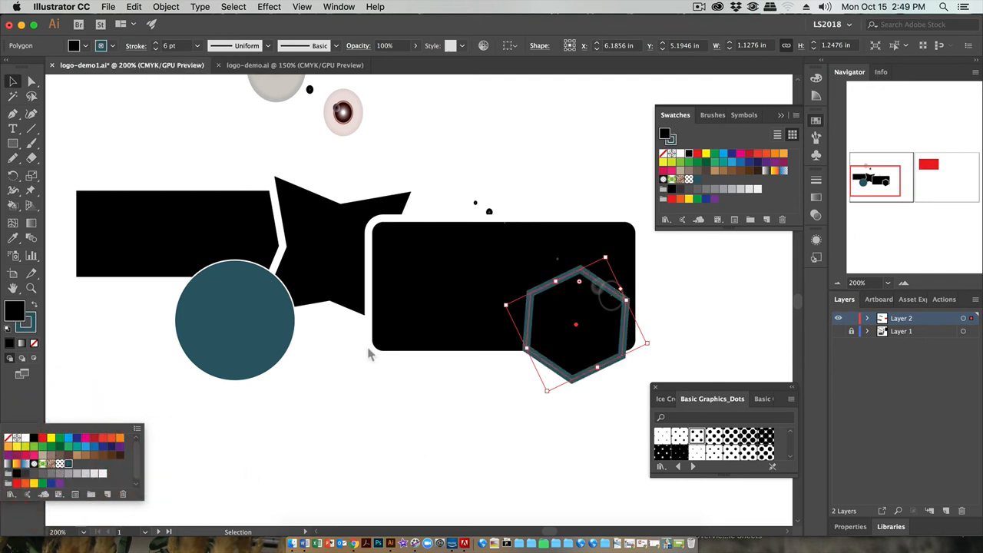
click(595, 184)
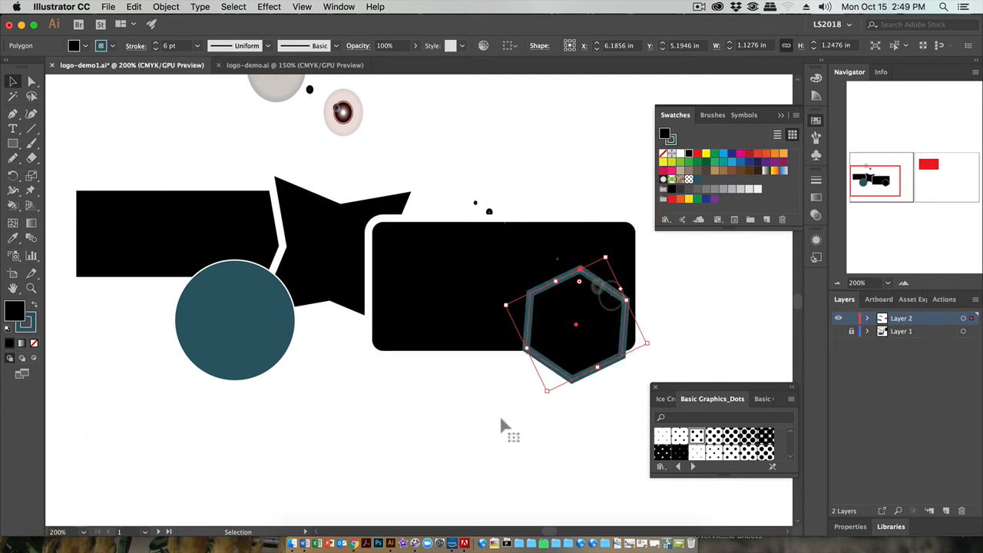
click(490, 441)
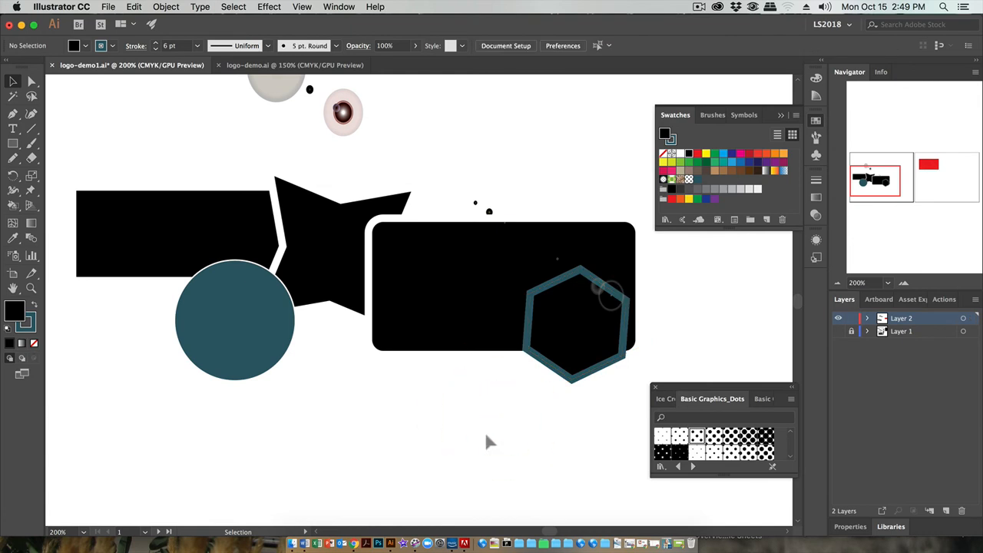
Stretch the flare wider and flatter, to about 5.67 by 1.10 in, by moving its upper-left corner
click(488, 212)
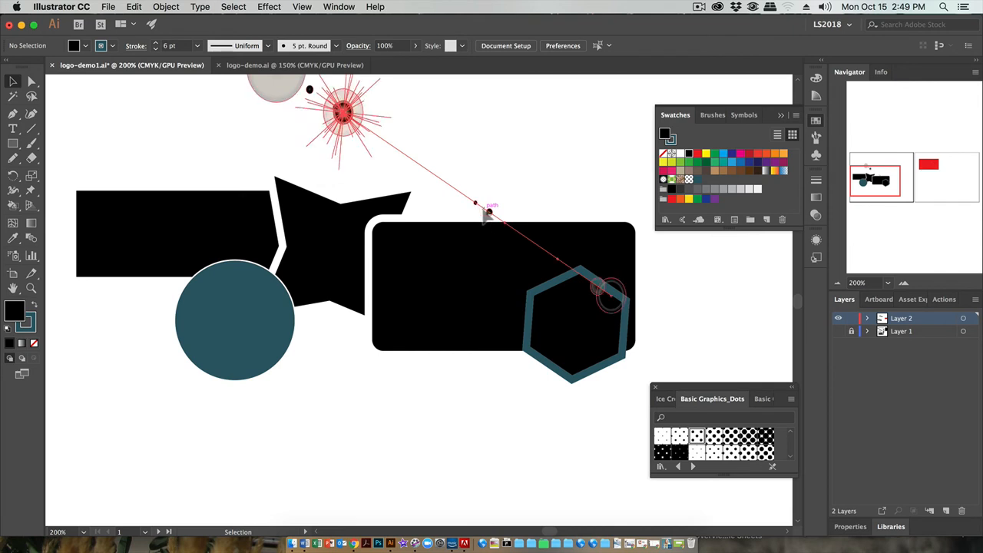
scroll(496, 269, up, 1)
scroll(494, 267, up, 3)
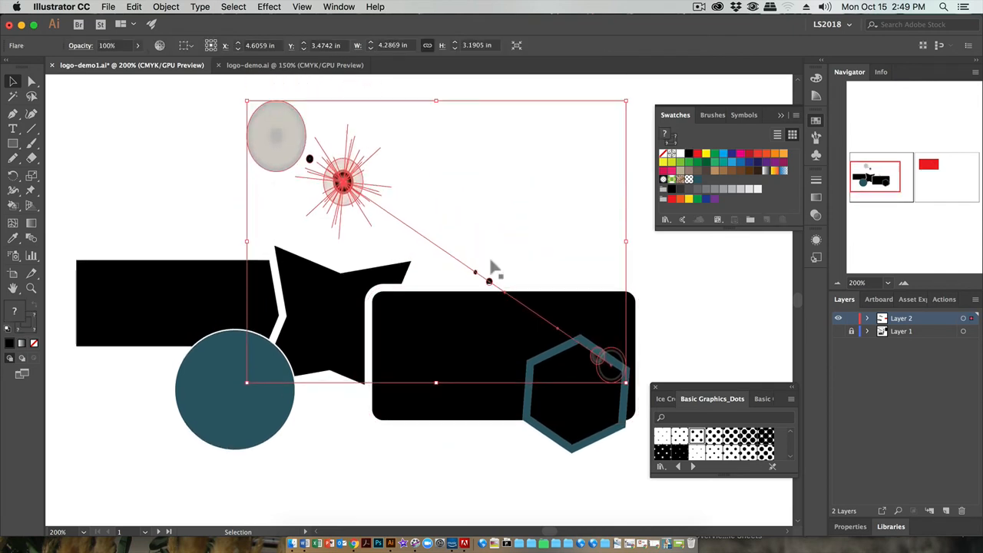
drag(260, 136, 126, 287)
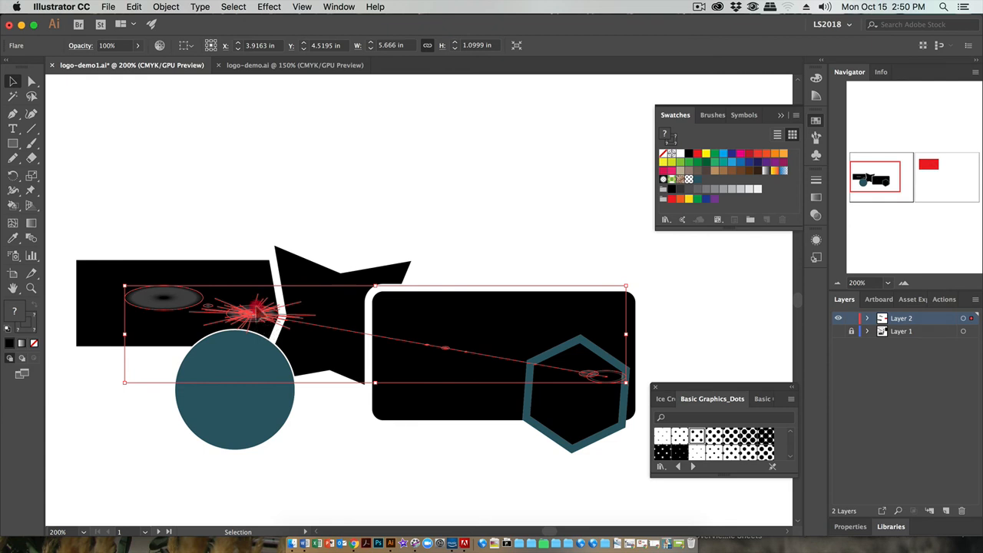
Move the flare up off the black shapes to the top of the artboard
drag(268, 330, 247, 145)
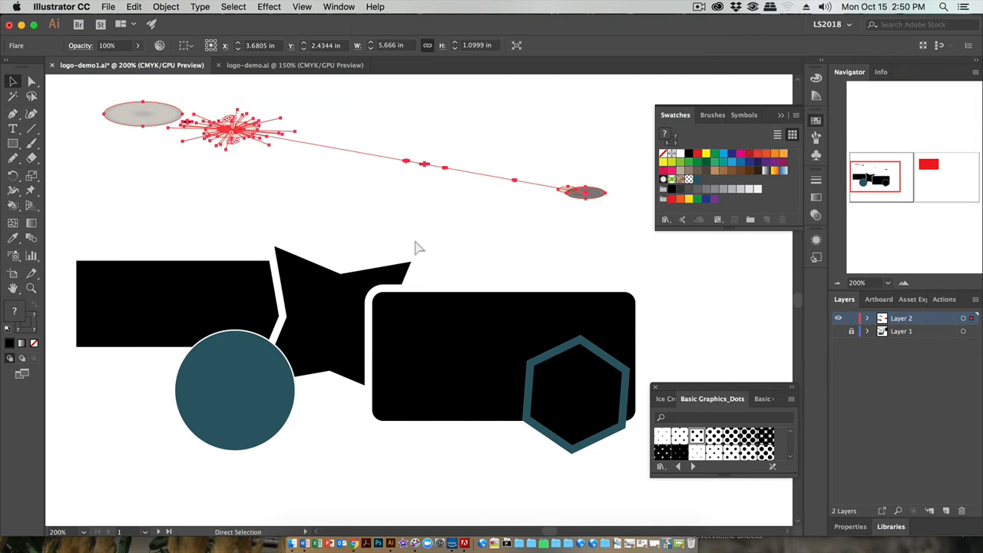
key(super+minus)
drag(337, 285, 313, 185)
Reset the circle to the default fill and stroke, then swap them for a black fill and white stroke
scroll(381, 297, down, 1)
scroll(381, 294, down, 5)
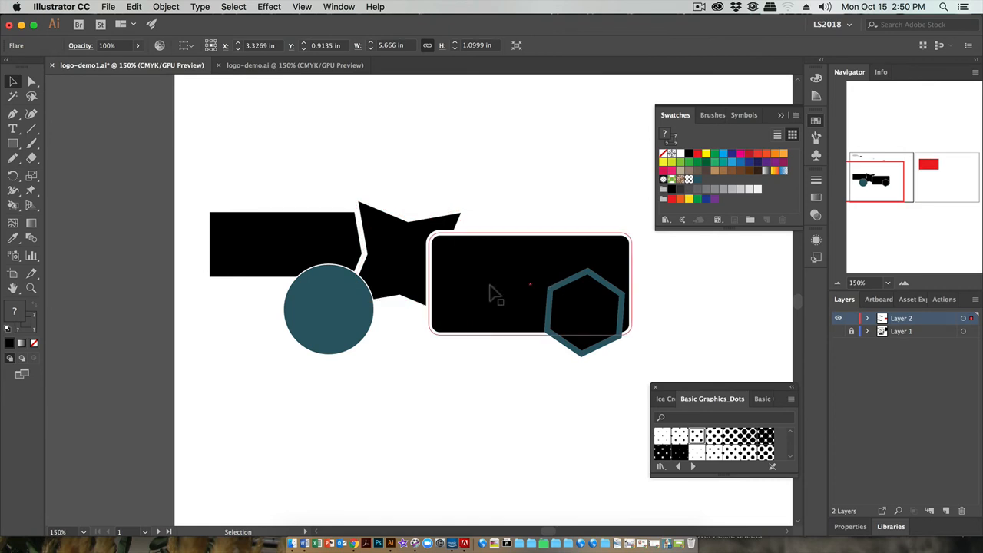
drag(188, 166, 639, 375)
click(441, 421)
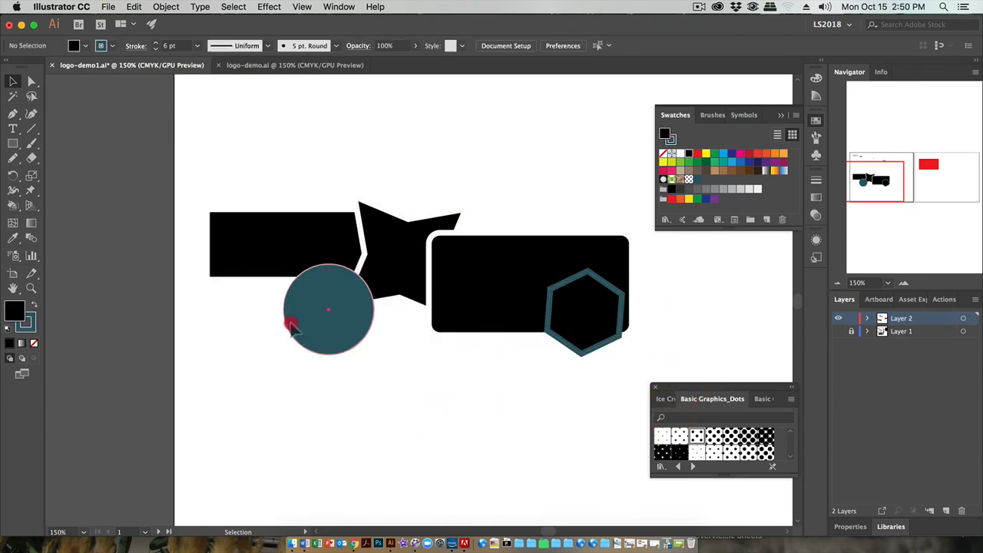
click(286, 319)
click(6, 328)
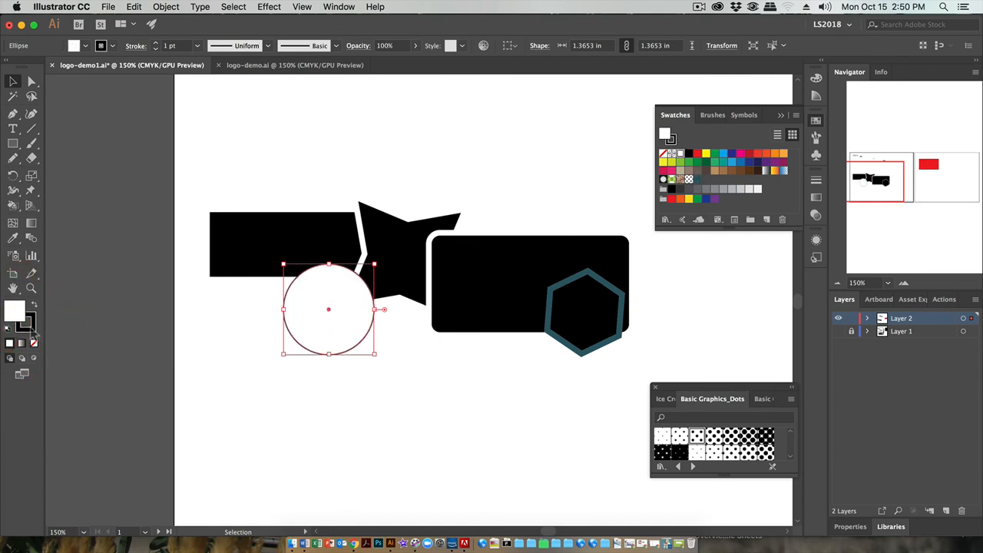
click(34, 305)
Give the hexagon a black fill and a 1 pt white stroke by swapping the default colors
click(610, 309)
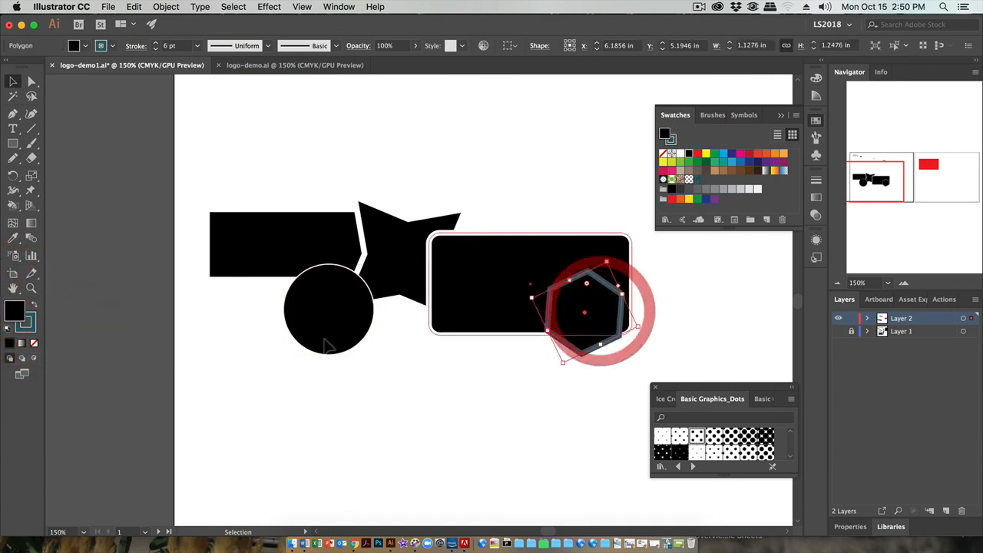
click(7, 331)
click(8, 331)
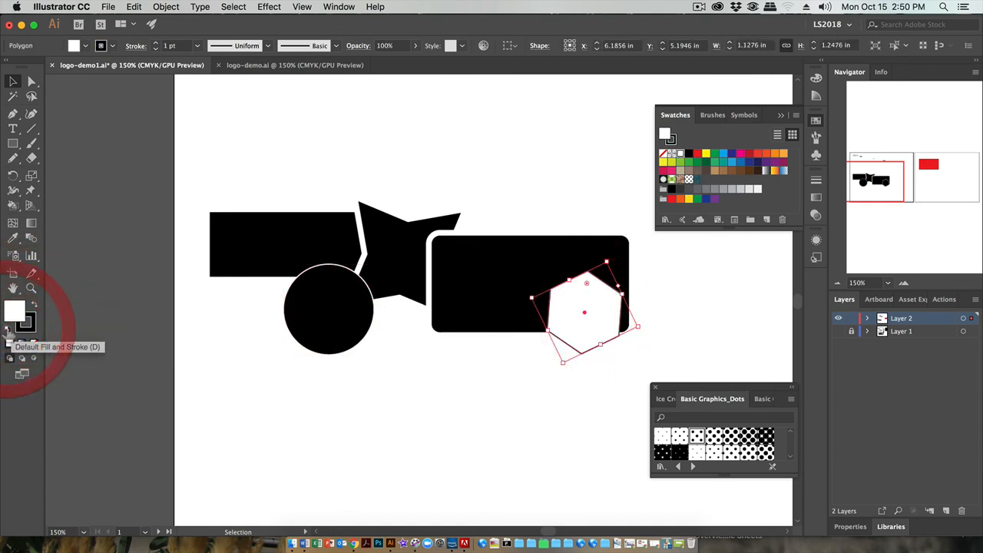
click(34, 305)
Select the rectangle, star, circle, rounded rectangle and hexagon together and move them up slightly
drag(206, 195, 653, 383)
scroll(528, 311, up, 4)
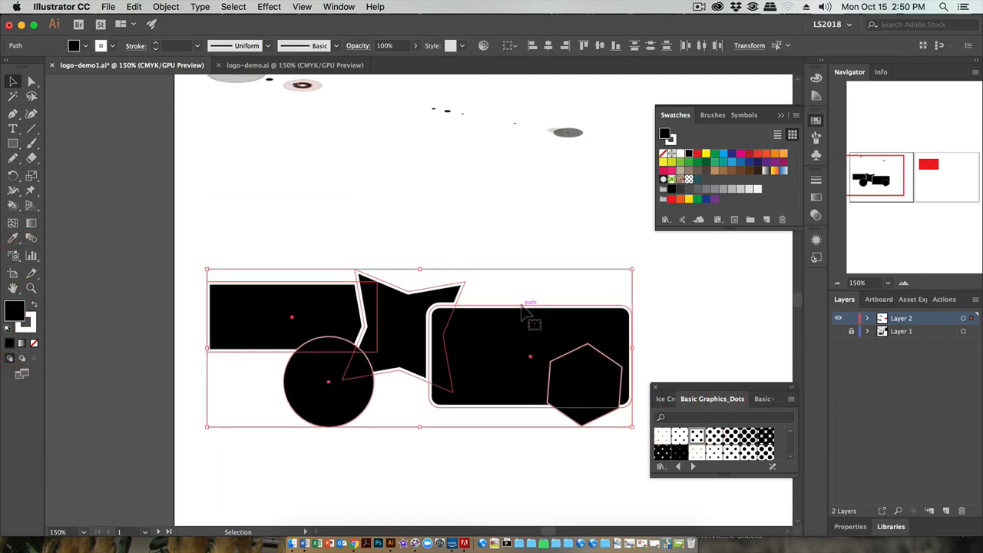
drag(517, 340, 506, 245)
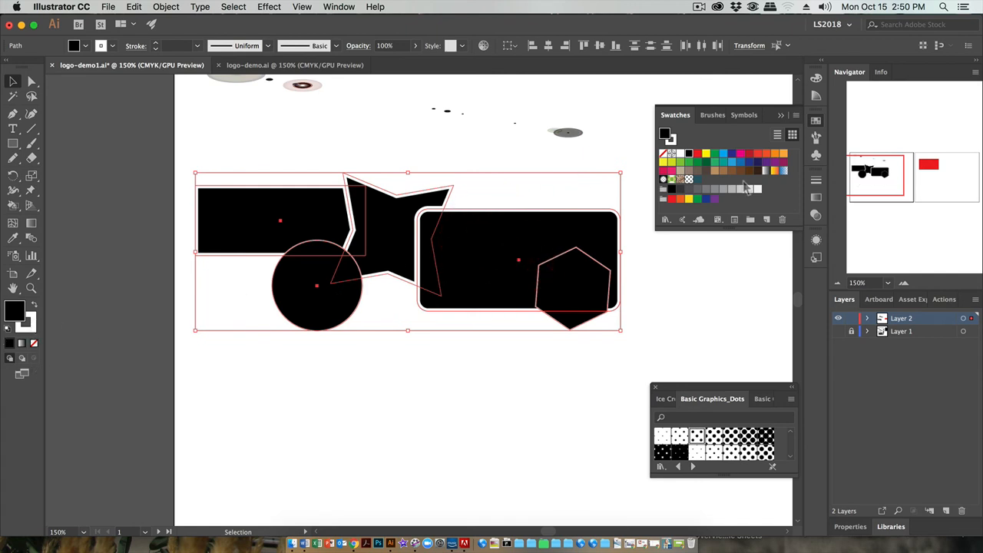
Try the teal swatch as the fill of all selected shapes and undo it
click(697, 181)
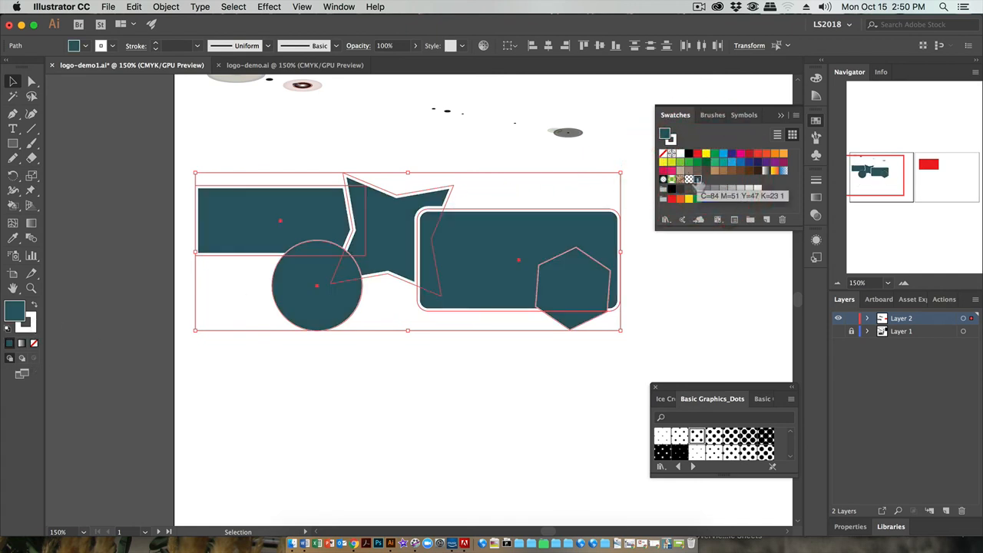
key(super+z)
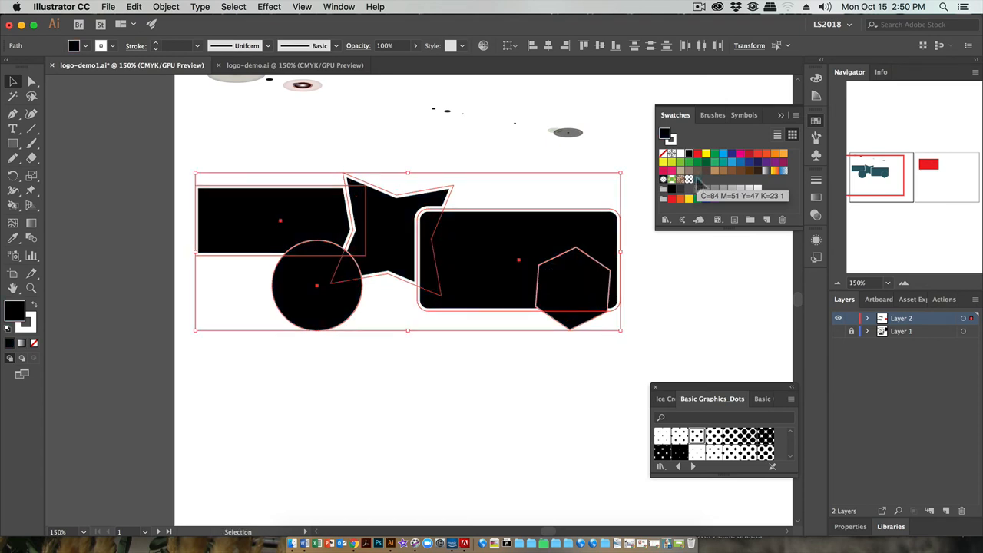
Group the selected black shapes and move the group slightly up and to the right
right_click(501, 243)
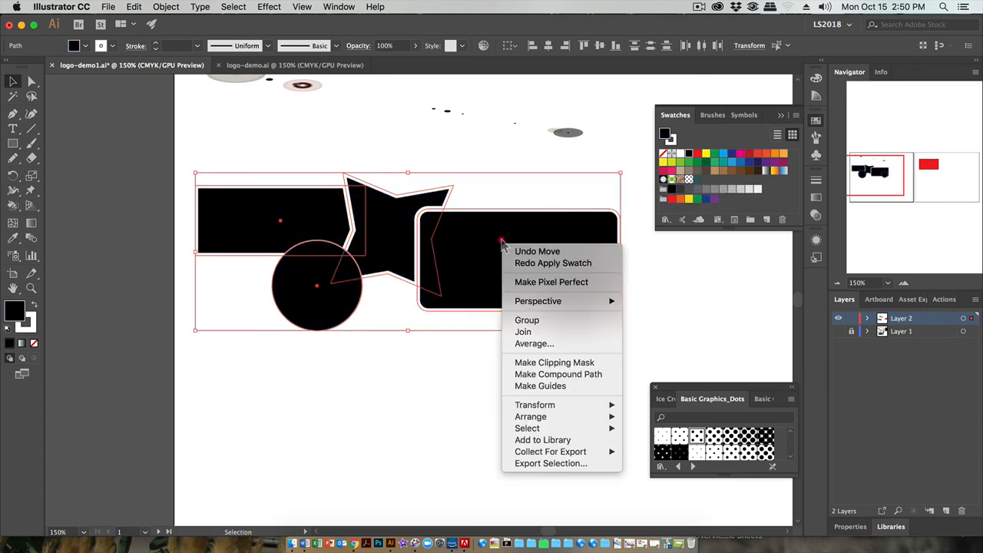
click(536, 326)
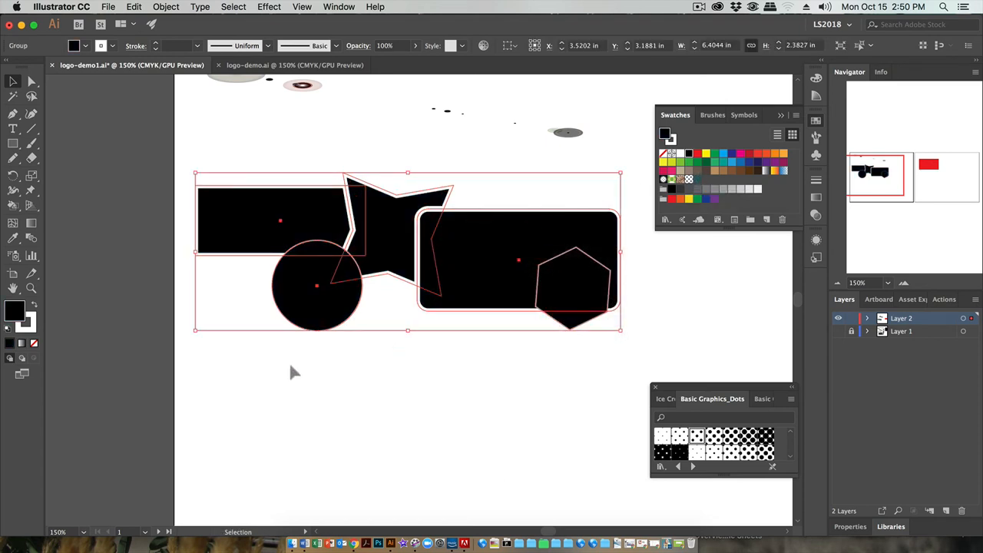
click(123, 355)
drag(347, 219, 370, 201)
Ungroup the black shapes, then select the star and the left rectangle individually
right_click(393, 212)
click(424, 314)
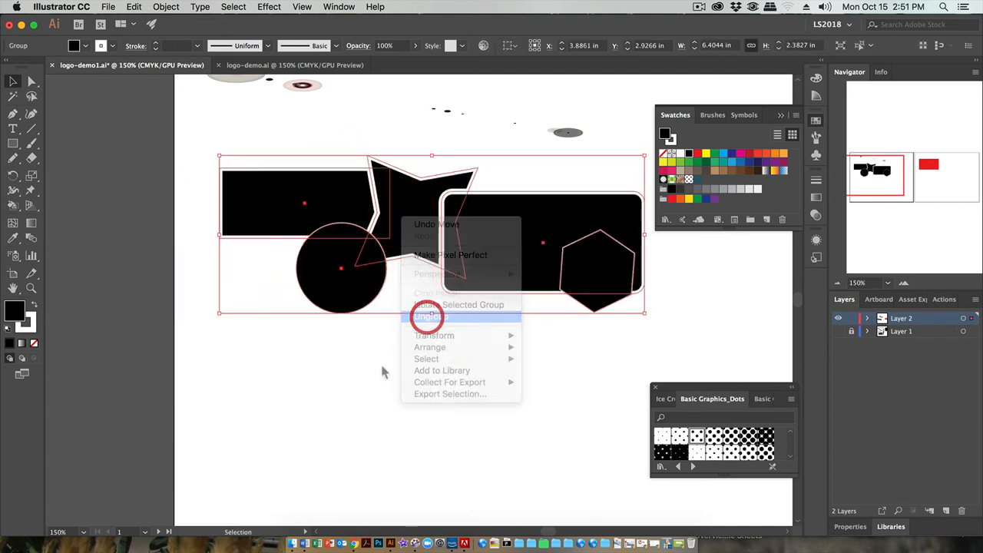
click(340, 370)
click(402, 226)
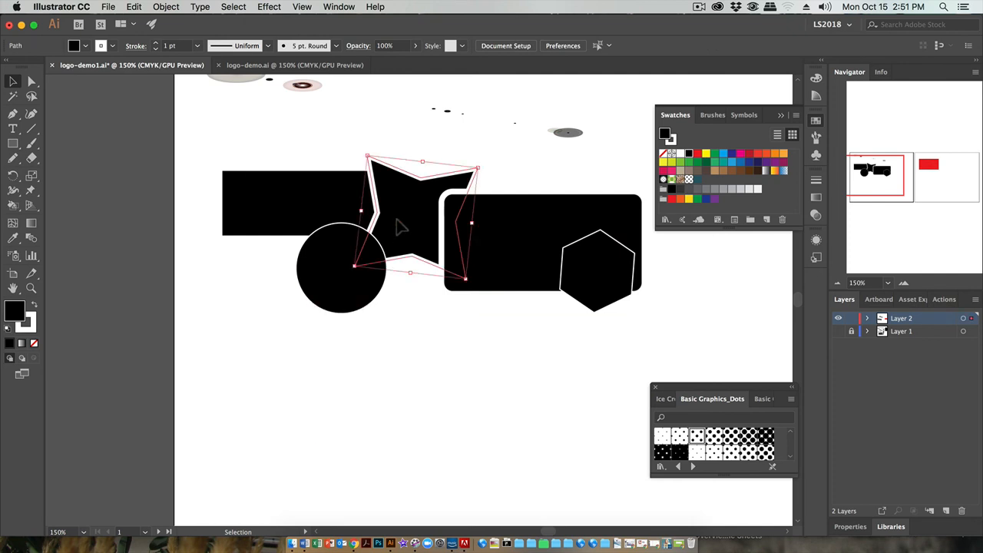
click(303, 203)
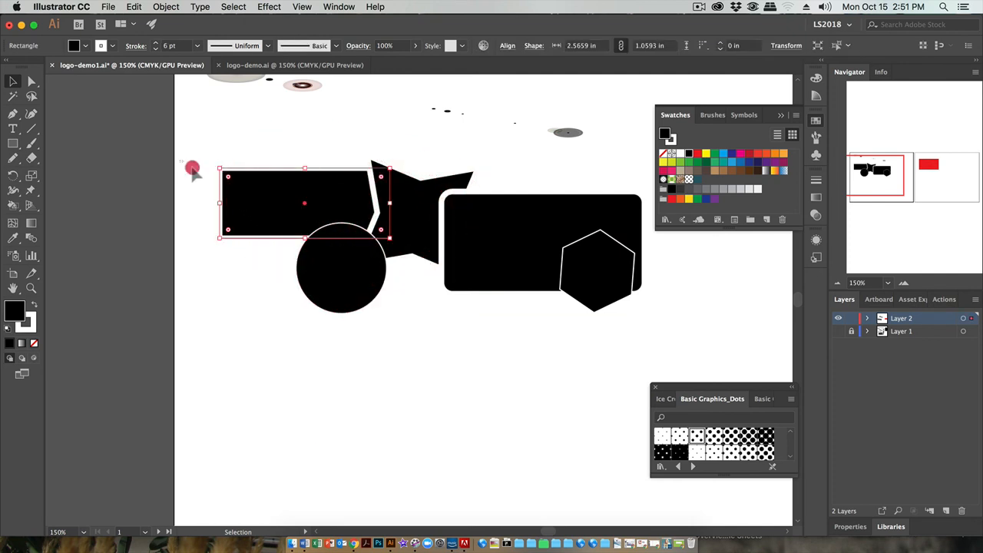
Select all the black shapes and duplicate the arrangement into four copies laid out two by two
drag(192, 169, 650, 326)
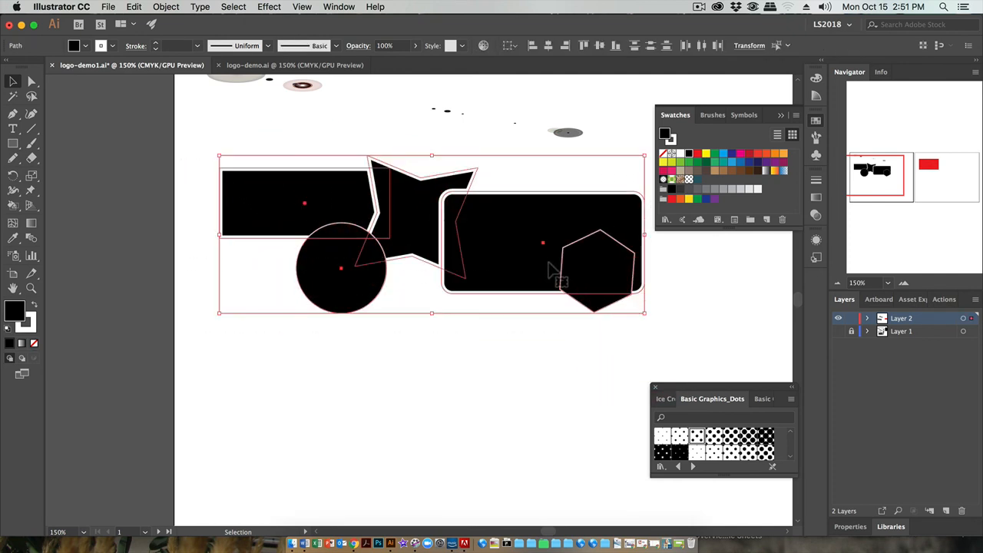
drag(550, 268, 624, 440)
drag(220, 415, 507, 233)
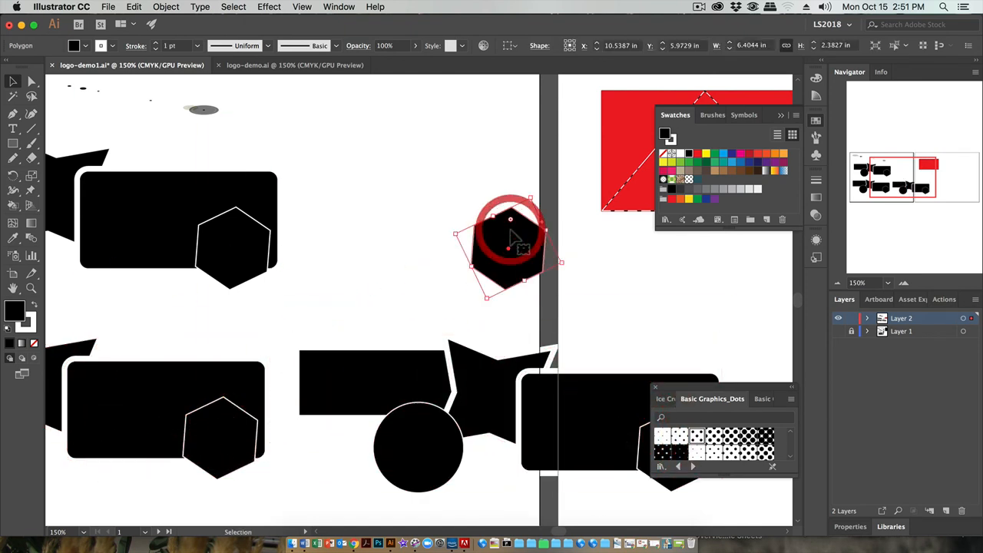
key(super+z)
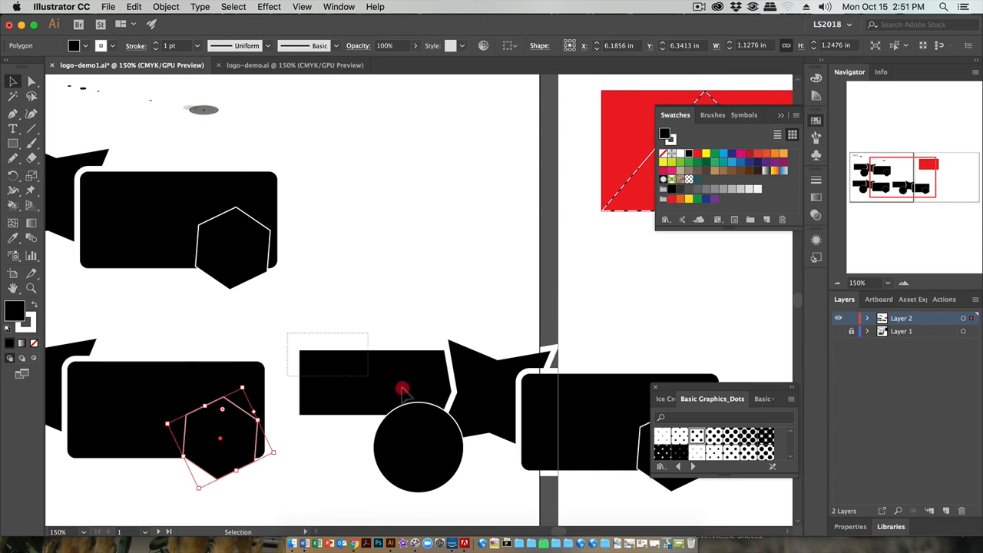
drag(402, 391, 658, 510)
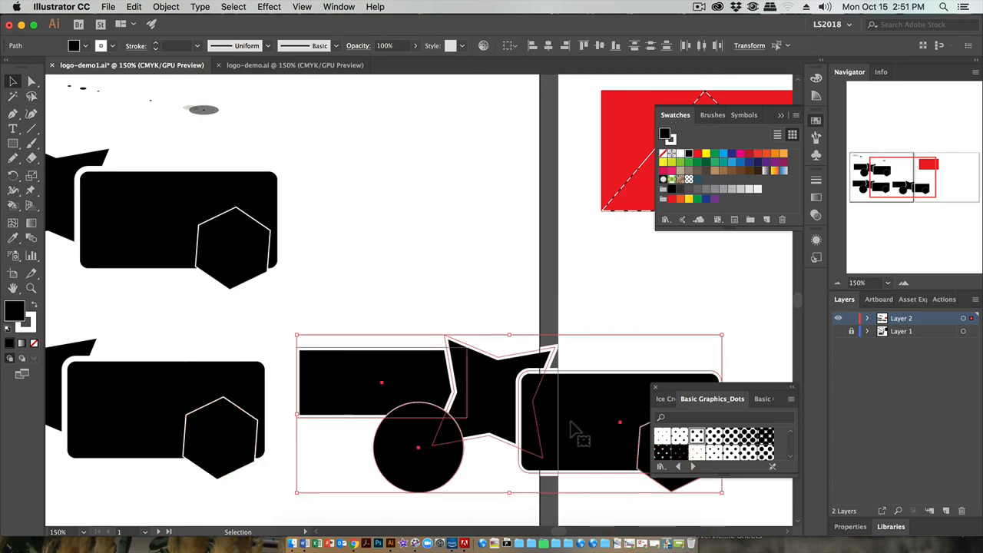
drag(570, 432, 576, 258)
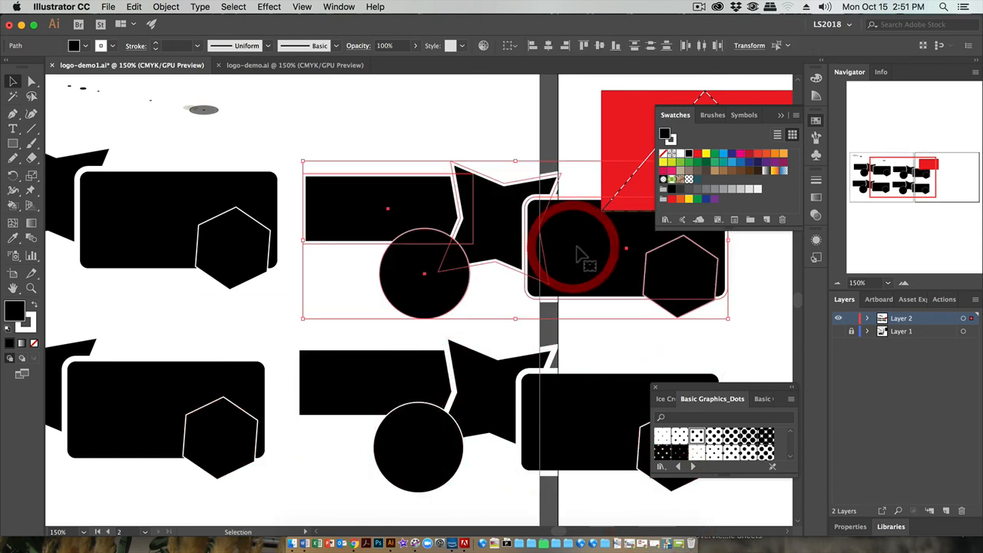
Move the red rectangle up so that it sits clear above the second artboard
click(618, 143)
drag(615, 136, 353, 250)
drag(474, 273, 472, 99)
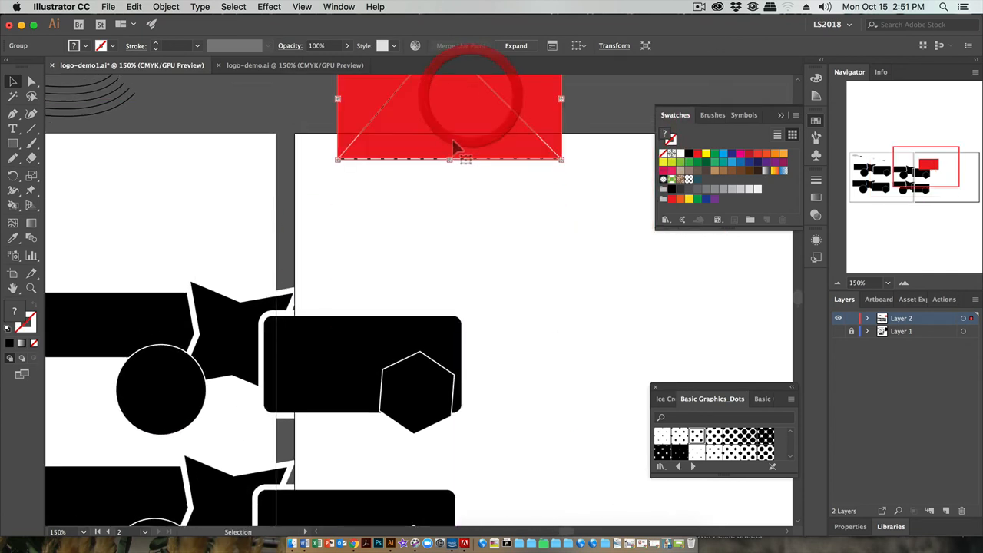
drag(454, 164, 474, 282)
drag(480, 229, 357, 182)
click(377, 315)
drag(377, 315, 441, 147)
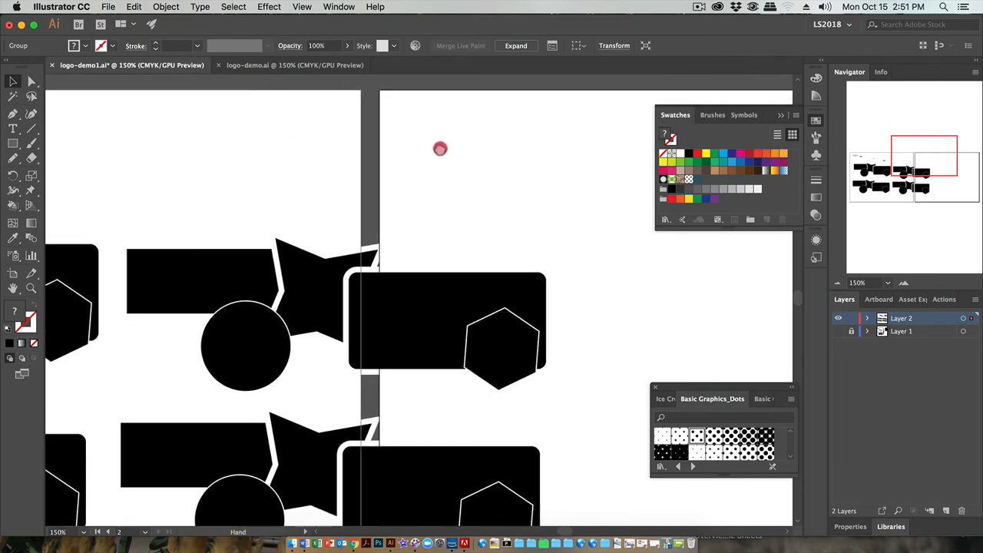
Move the upper-right and lower-right copies of the black shapes onto the second artboard, one above the other
drag(133, 214, 561, 374)
drag(409, 332, 666, 263)
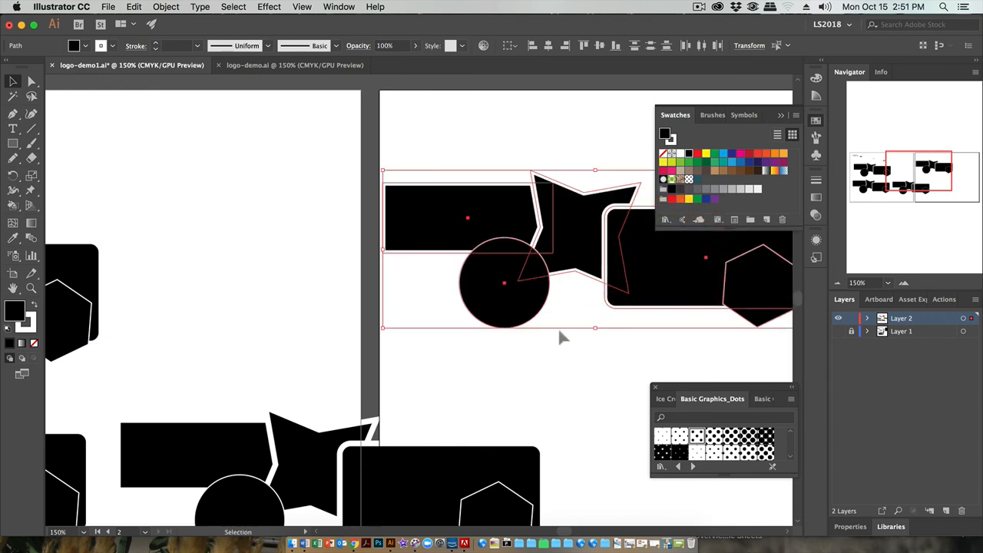
key(space)
drag(183, 281, 507, 198)
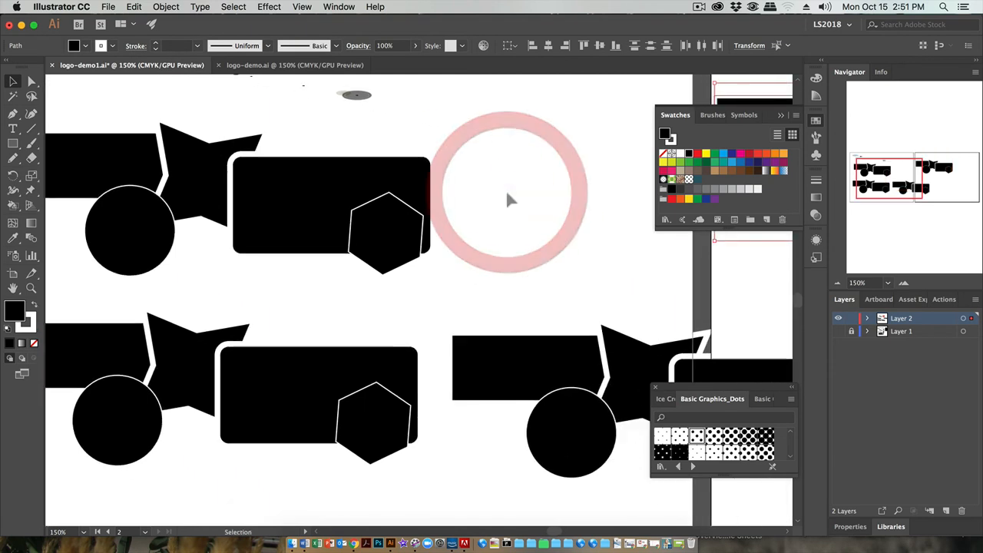
key(super+1)
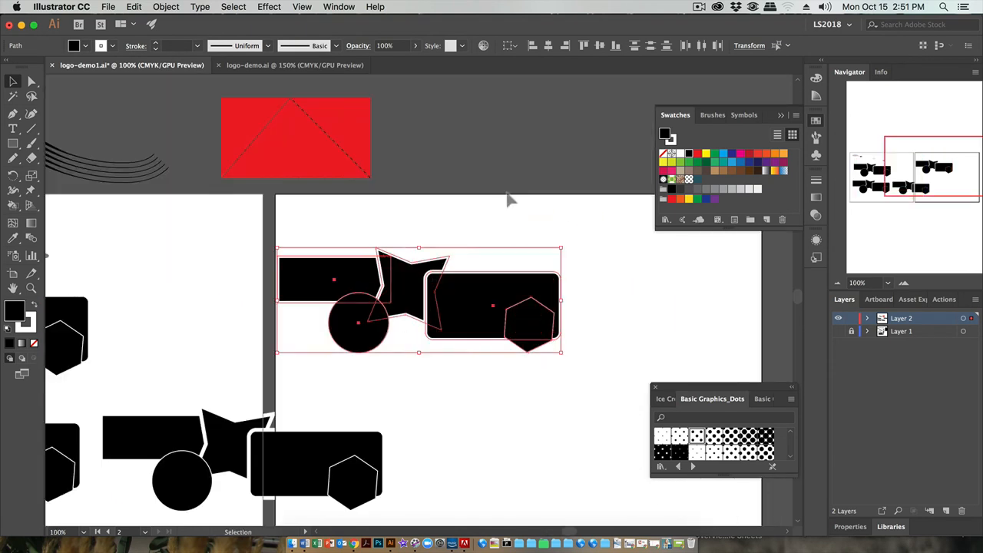
drag(305, 262, 365, 243)
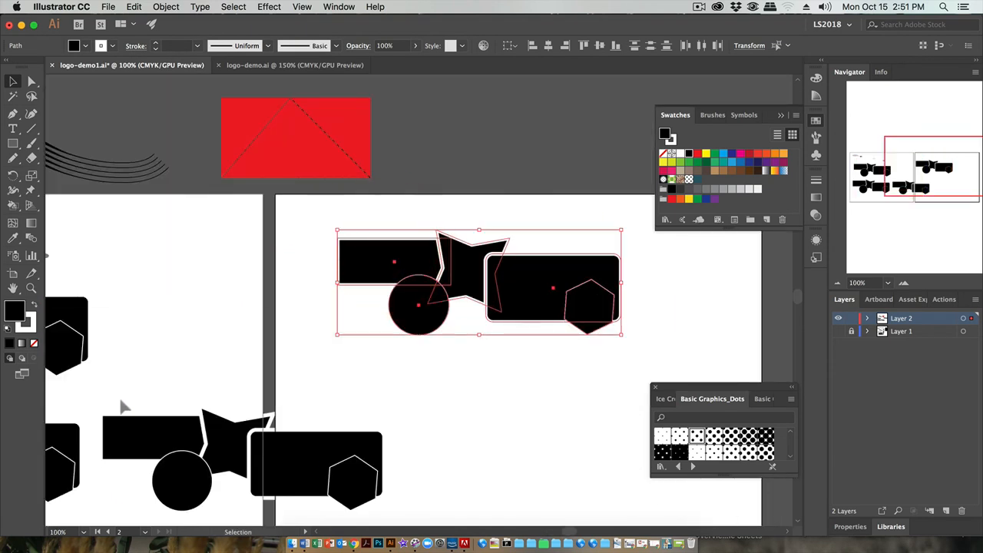
drag(119, 399, 402, 501)
drag(286, 468, 533, 444)
Set the stroke weight of the circle and the hexagon in the first artboard's upper arrangement to 6 pt
drag(159, 400, 495, 328)
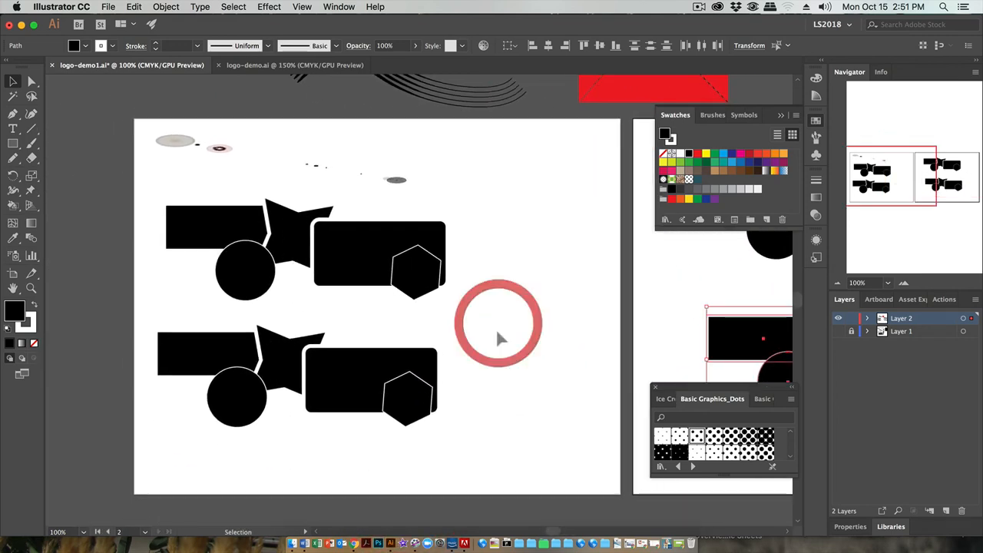
click(238, 283)
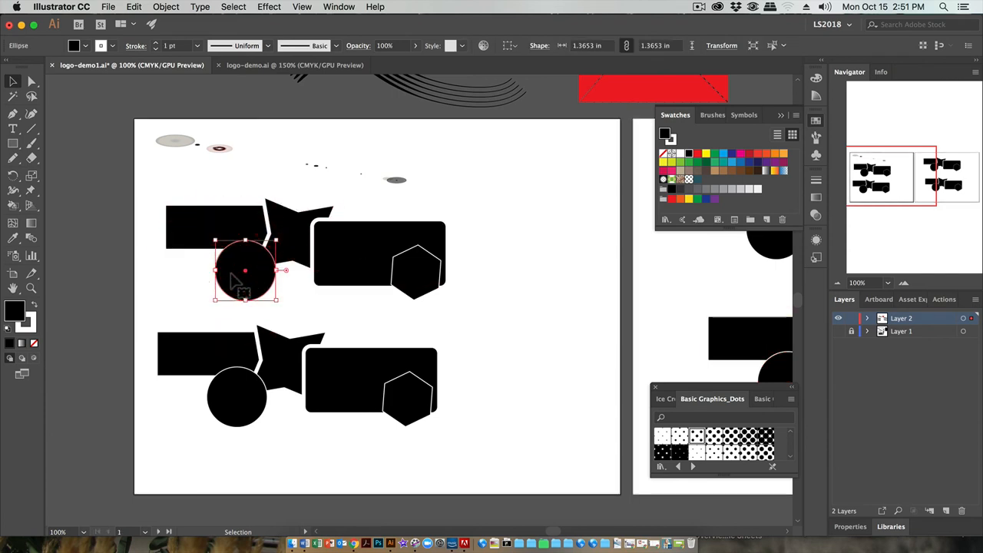
click(297, 242)
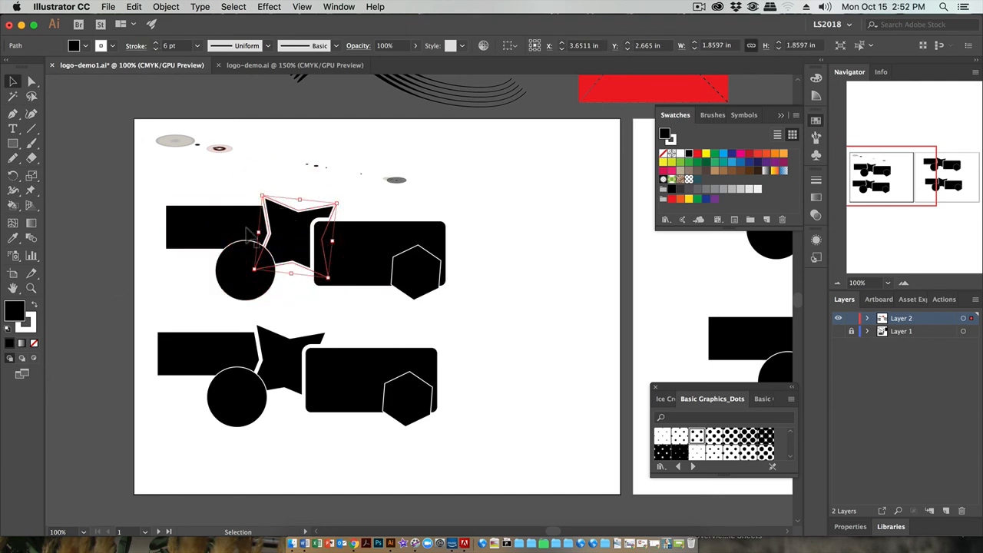
click(237, 258)
click(198, 45)
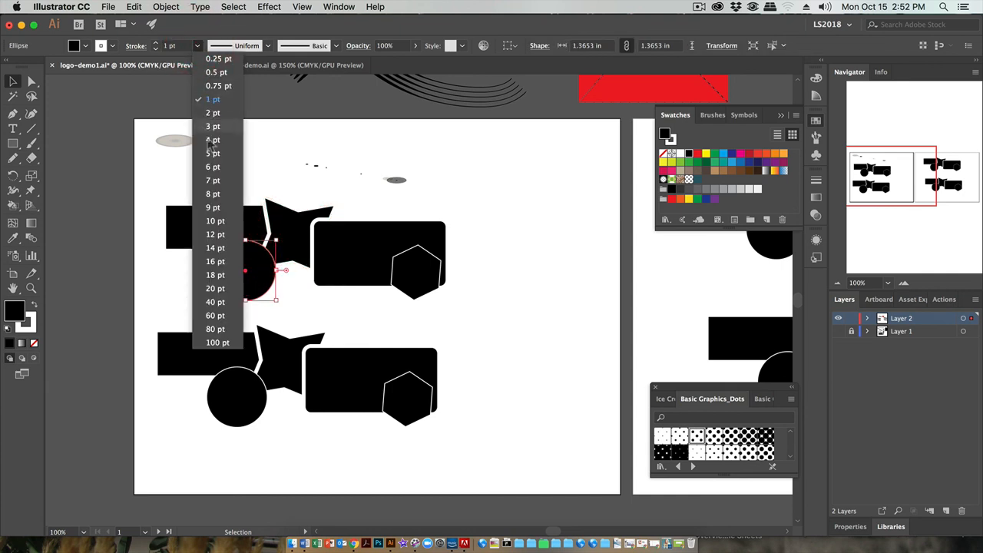
click(213, 167)
click(415, 272)
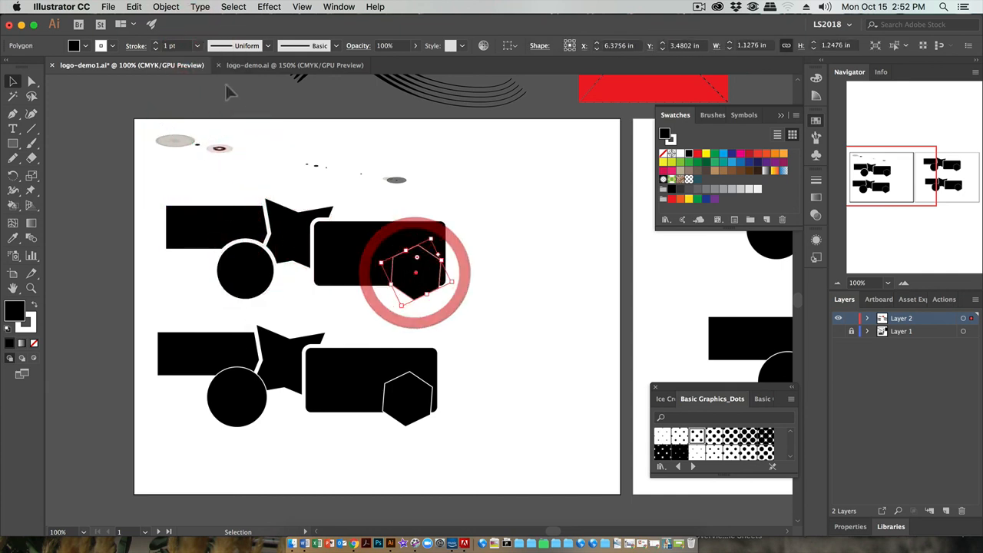
click(197, 46)
click(210, 169)
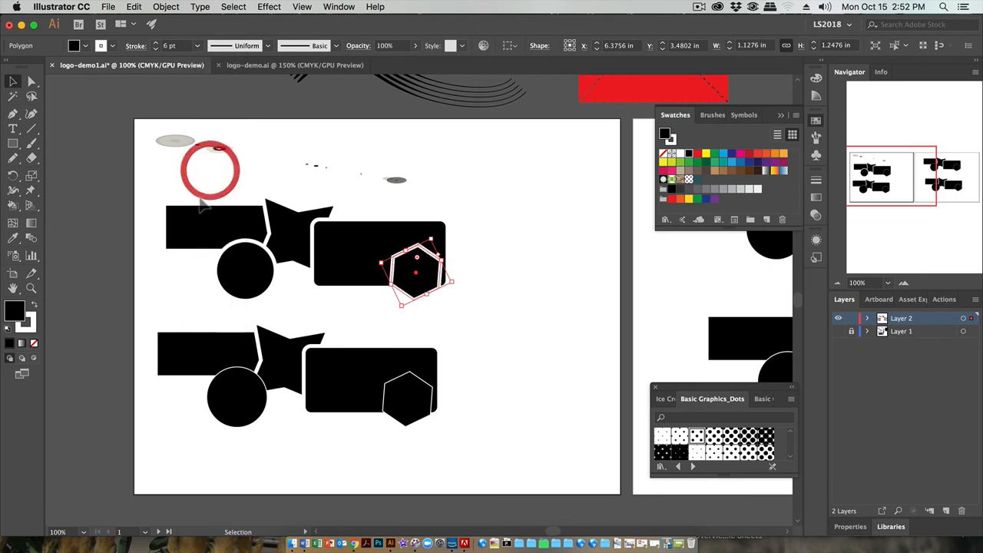
click(123, 282)
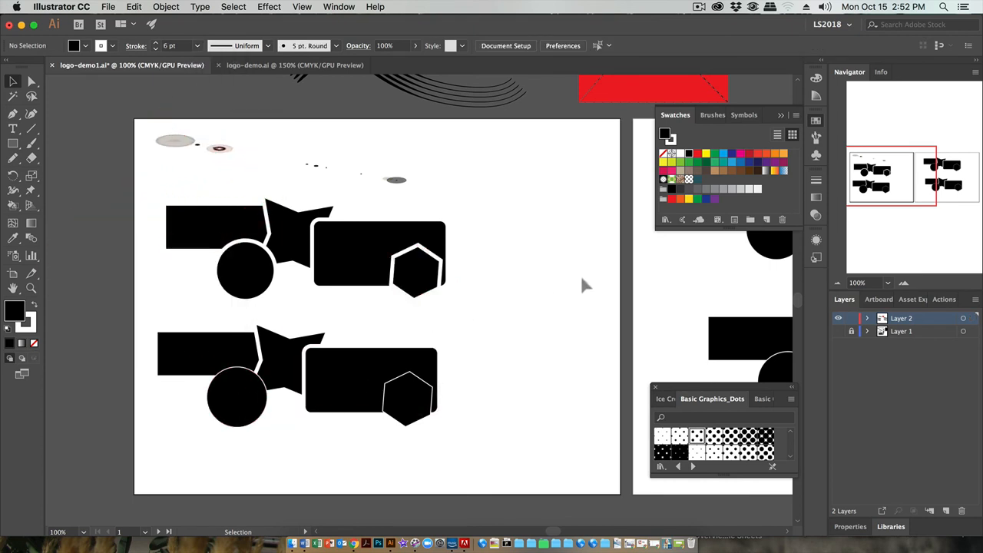
Undo the stroke weight changes on the upper hexagon and circle and clear the selection
key(super+z)
key(super+z)
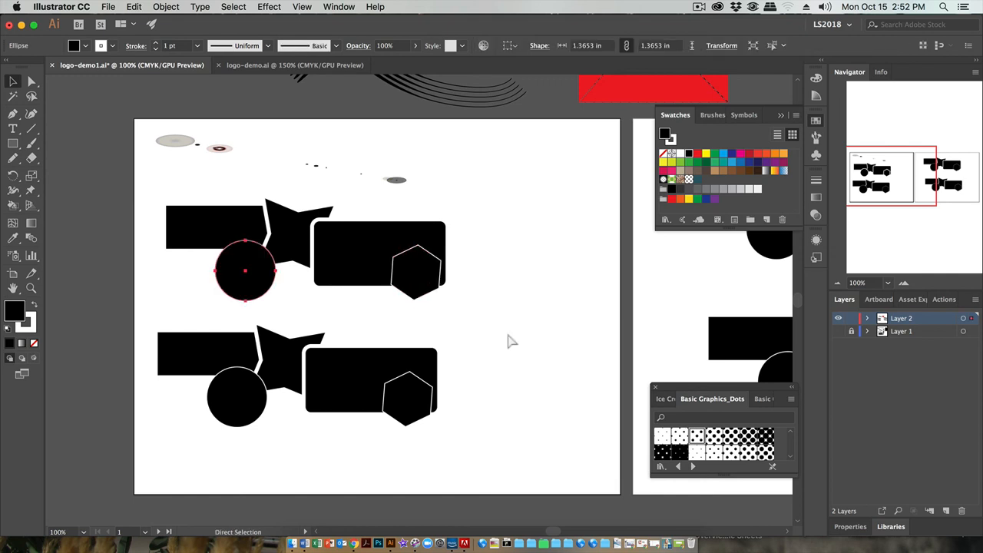
click(513, 325)
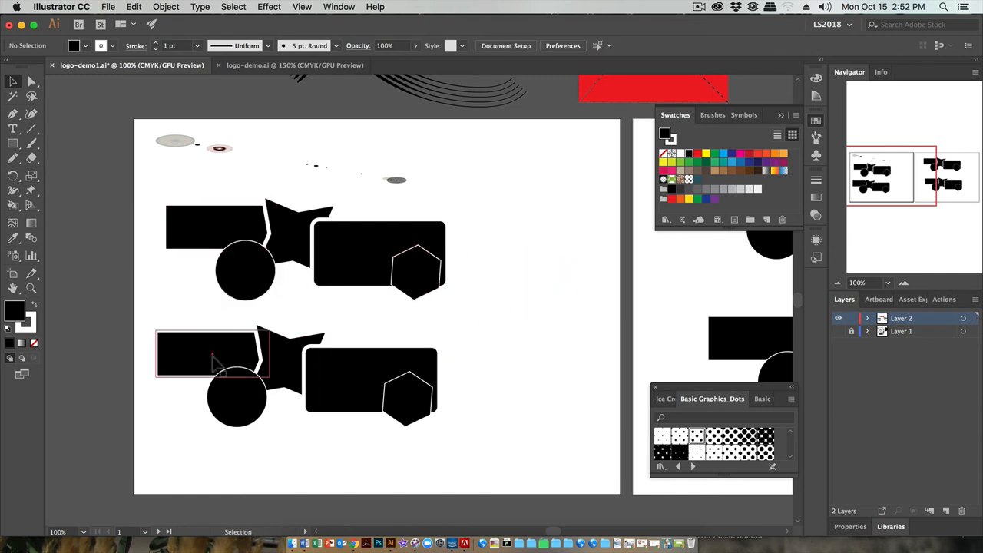
Fill the circle in the first artboard's lower arrangement with the pink color C94C70
click(235, 398)
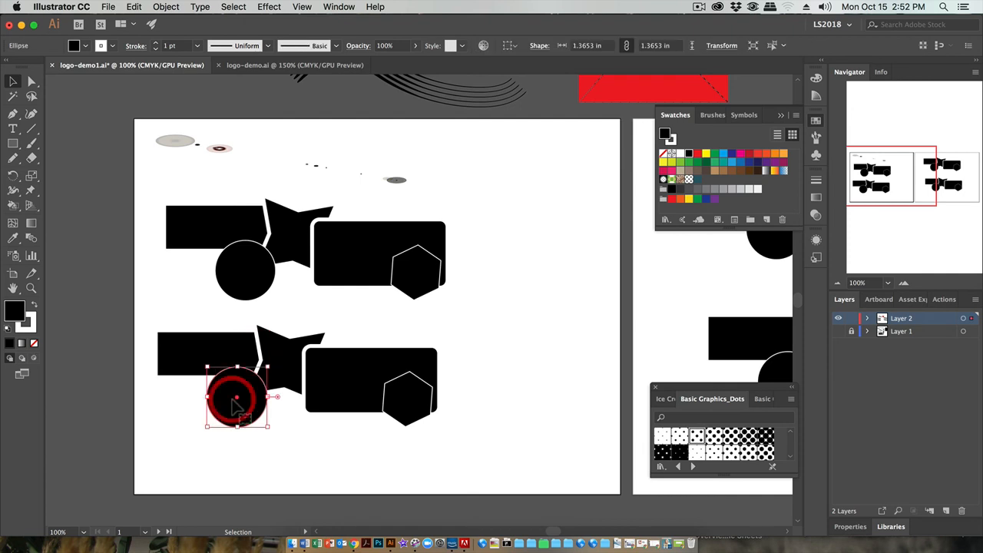
double_click(9, 314)
drag(757, 280, 713, 295)
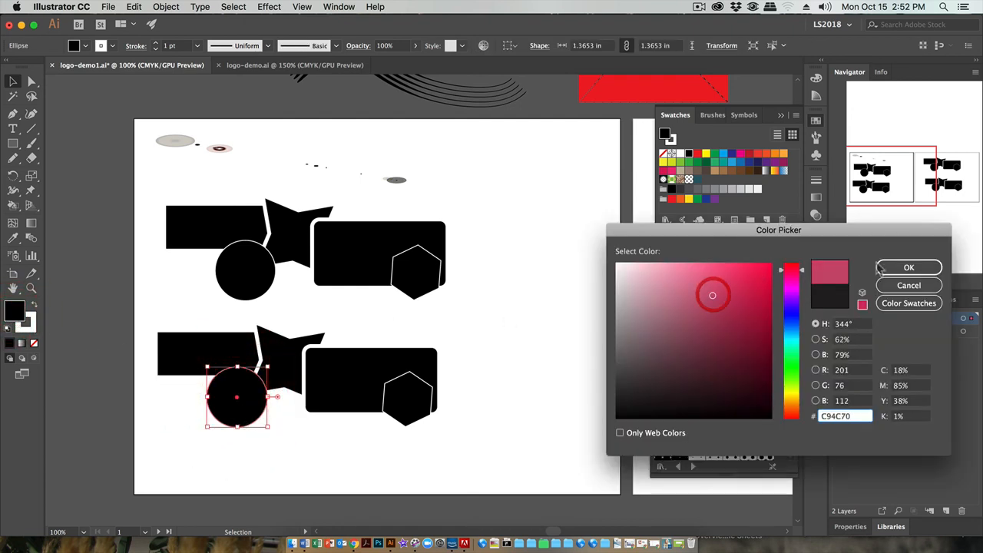
click(884, 267)
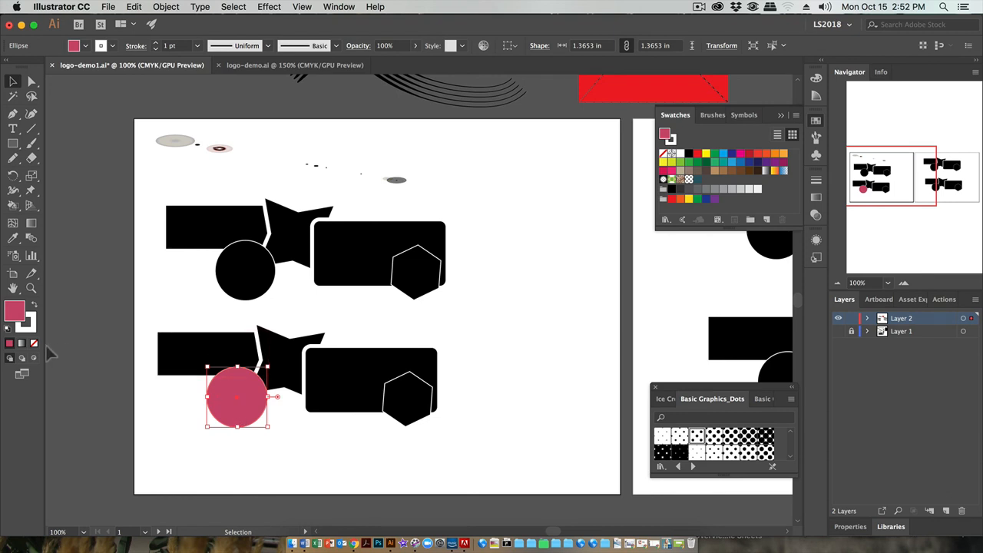
Give the pink circle a green stroke picked from the color spectrum, set its weight to 2 pt, and deselect it
click(30, 329)
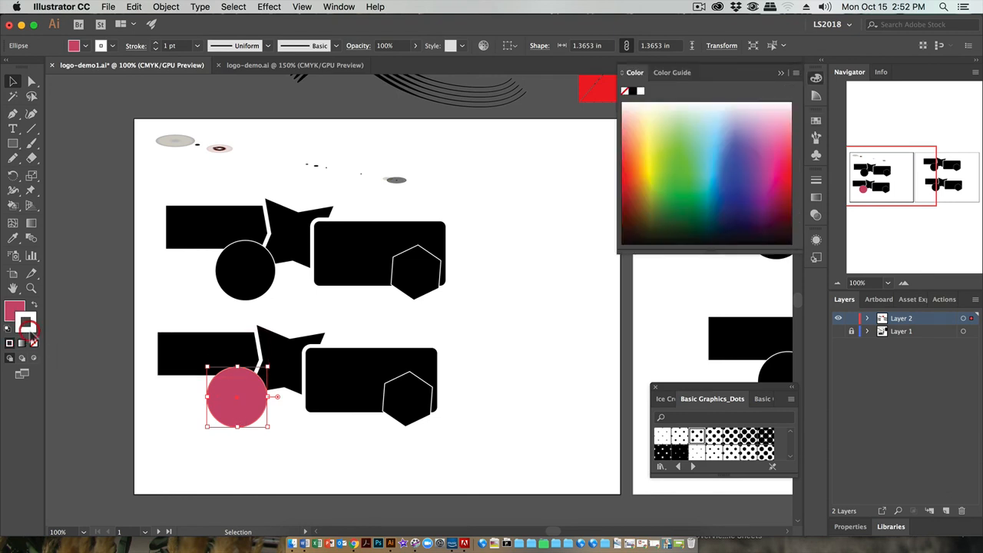
click(681, 153)
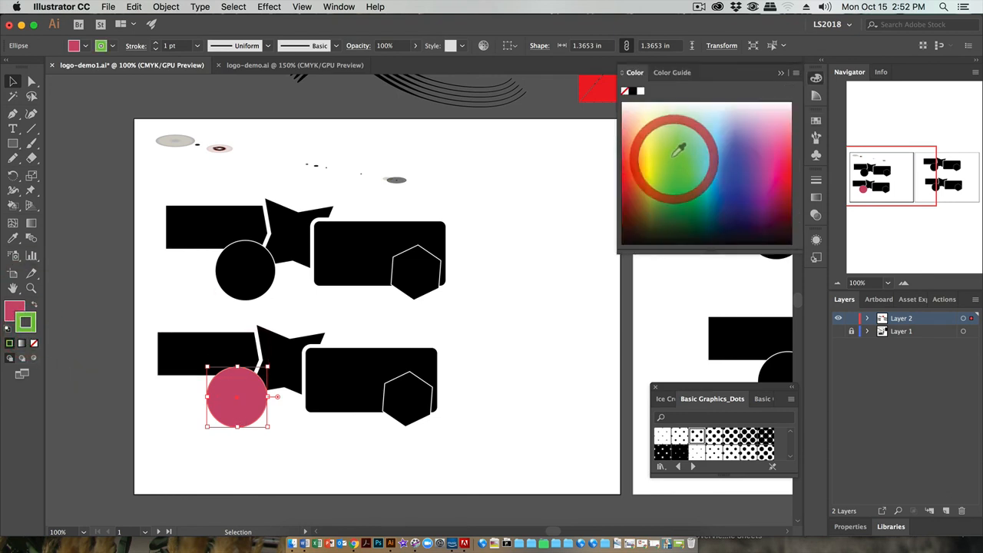
click(155, 43)
click(79, 182)
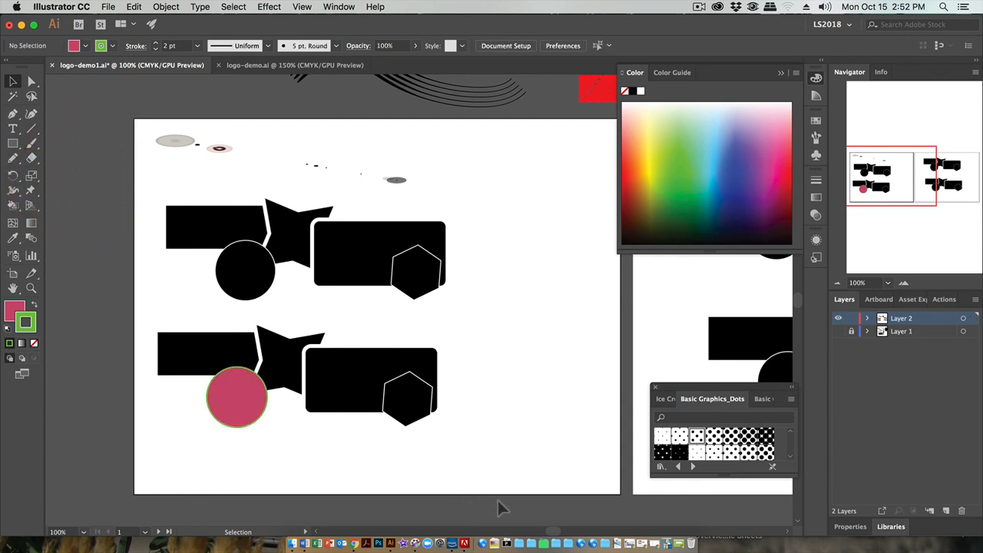
click(338, 6)
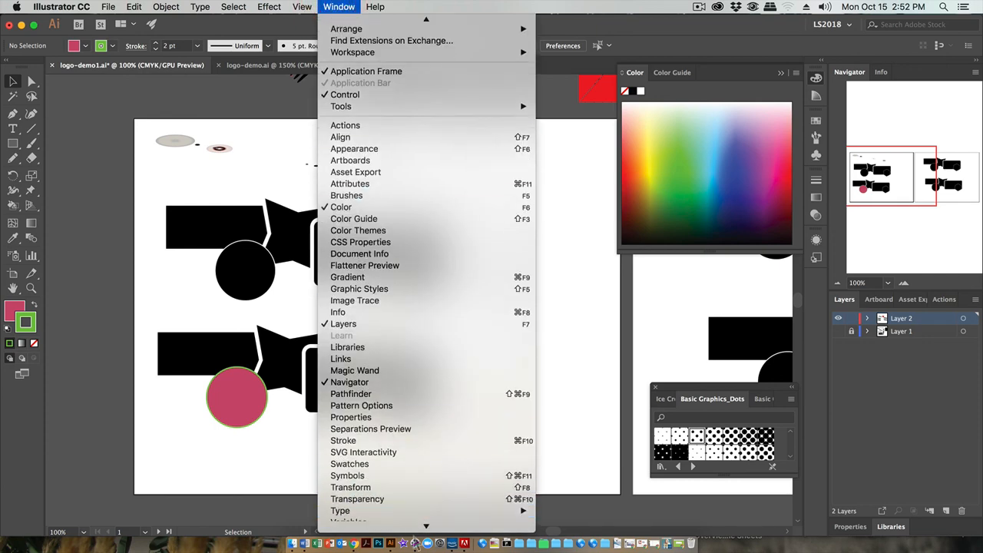
mouse_move(399, 484)
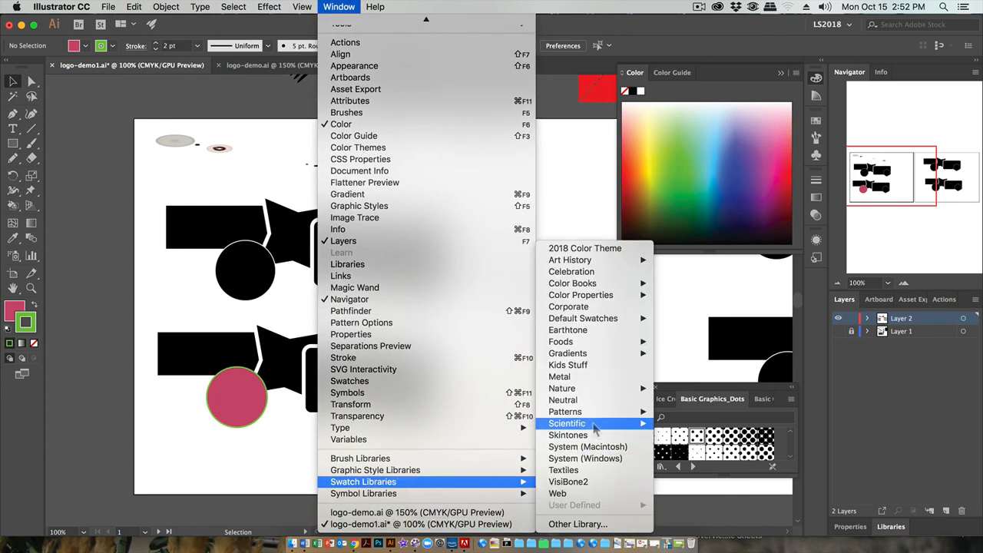
mouse_move(590, 413)
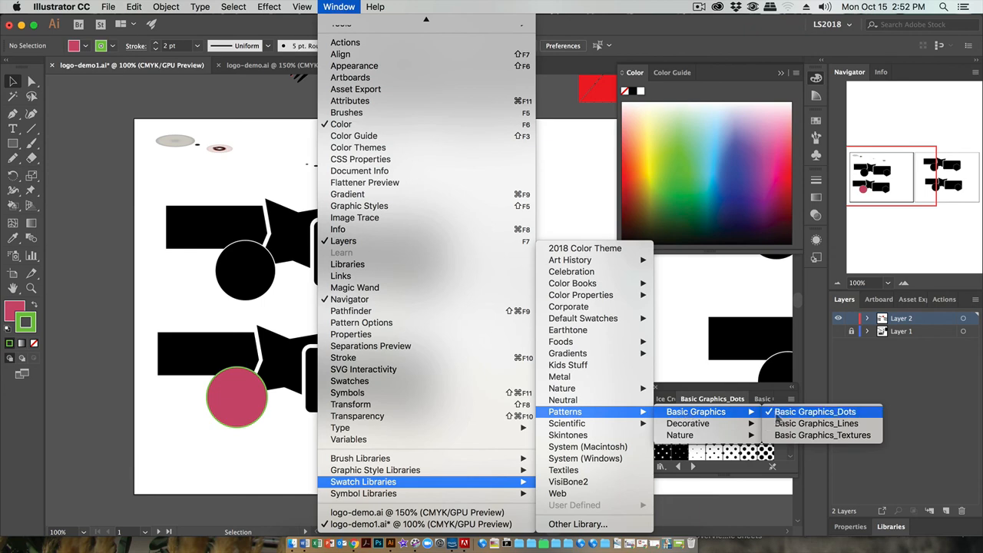
click(781, 407)
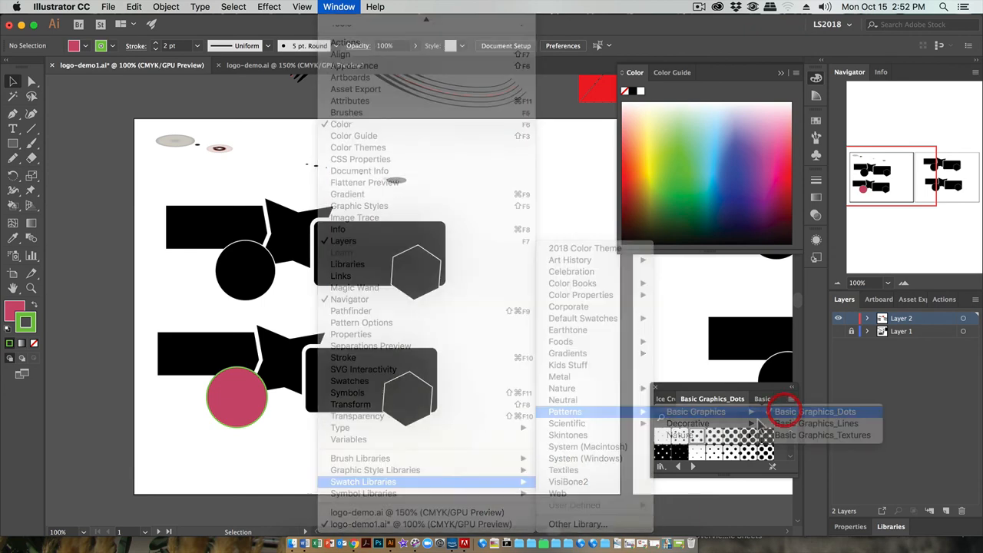
Open the Basic Graphics_Dots pattern swatch library
click(329, 7)
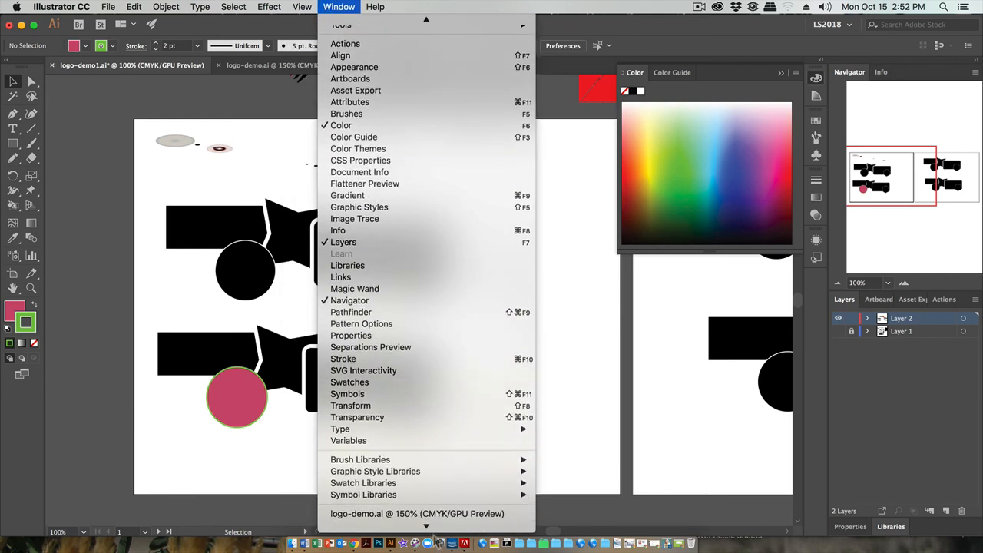
mouse_move(430, 490)
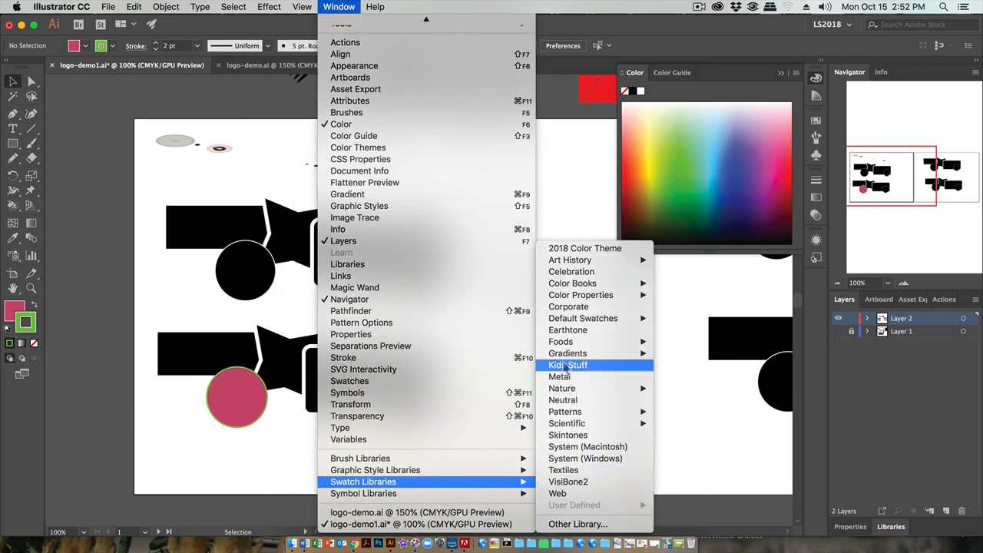
mouse_move(575, 417)
mouse_move(722, 413)
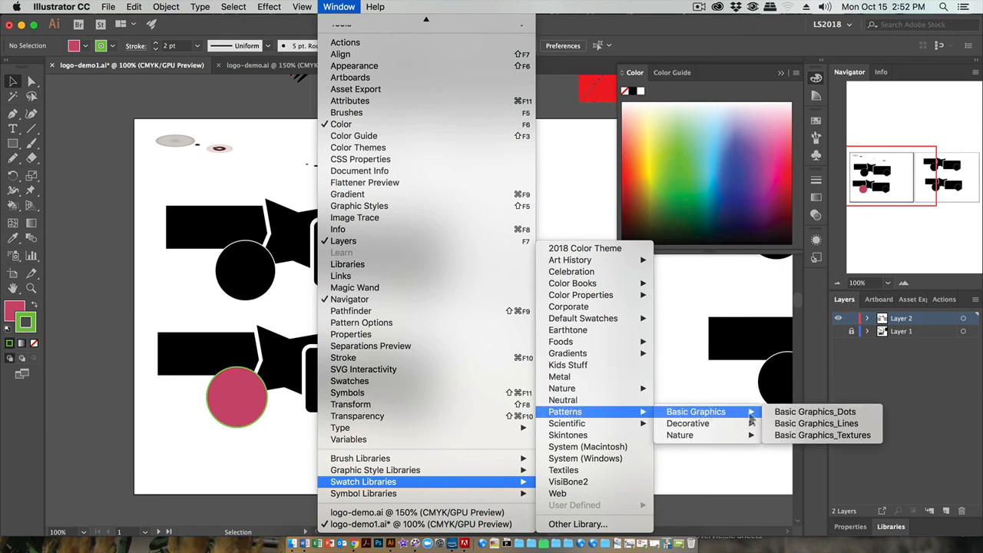
click(777, 410)
Shift the Basic Graphics_Dots library up and to the left and enlarge it to fit all its swatches
click(792, 399)
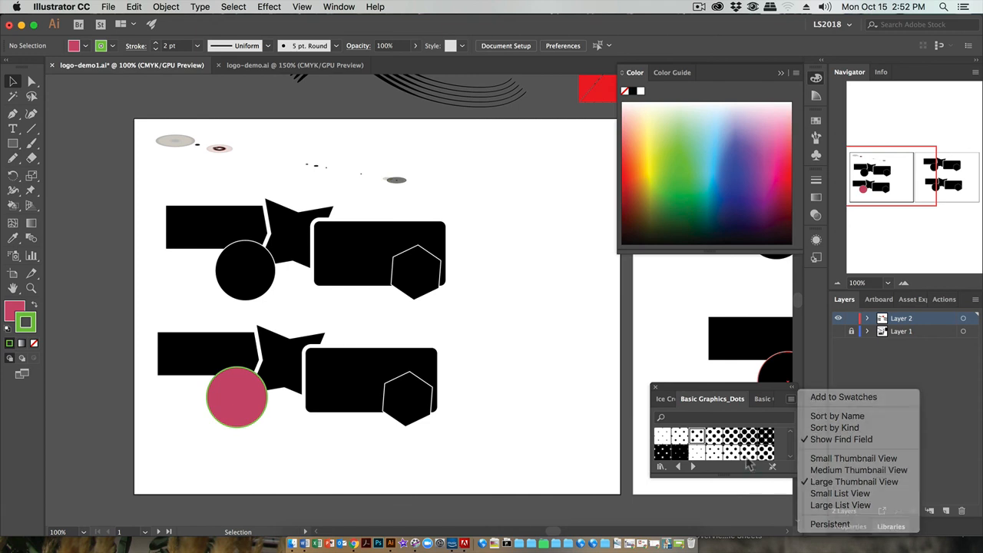
click(751, 471)
drag(744, 385, 709, 354)
drag(757, 444, 768, 517)
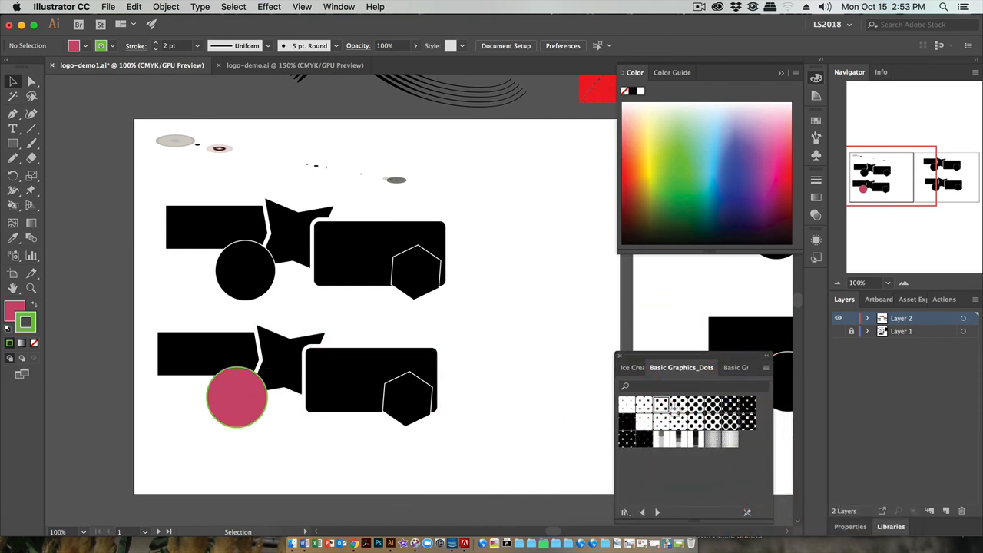
Fill the far-left rectangle of the lower arrangement with the 10 dpi 40% dot pattern, replacing it with a graduated dot pattern
click(171, 361)
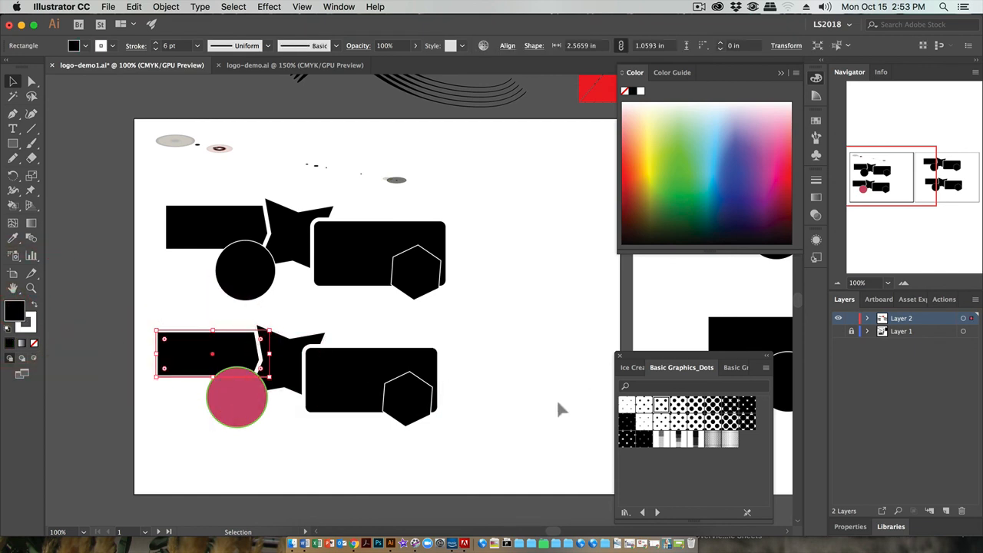
click(679, 406)
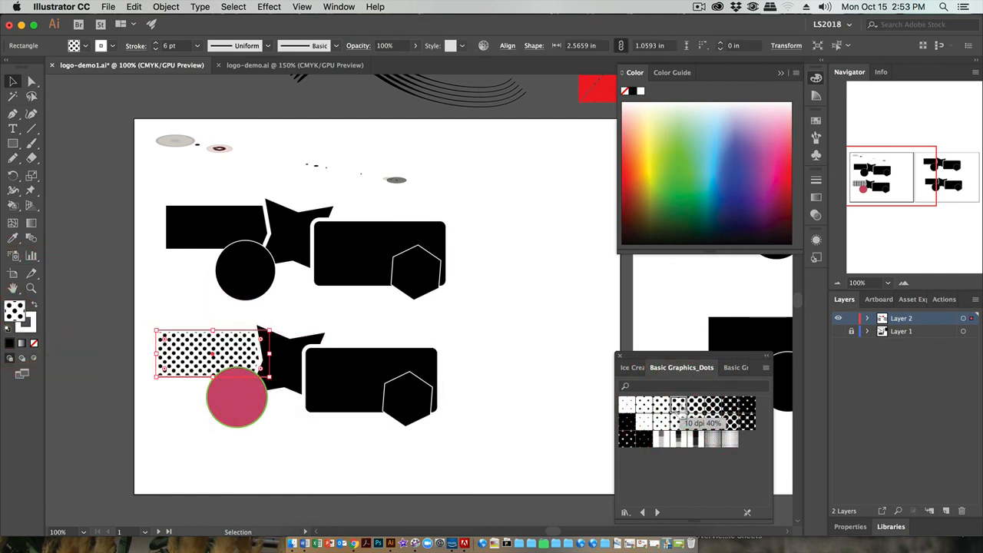
click(679, 441)
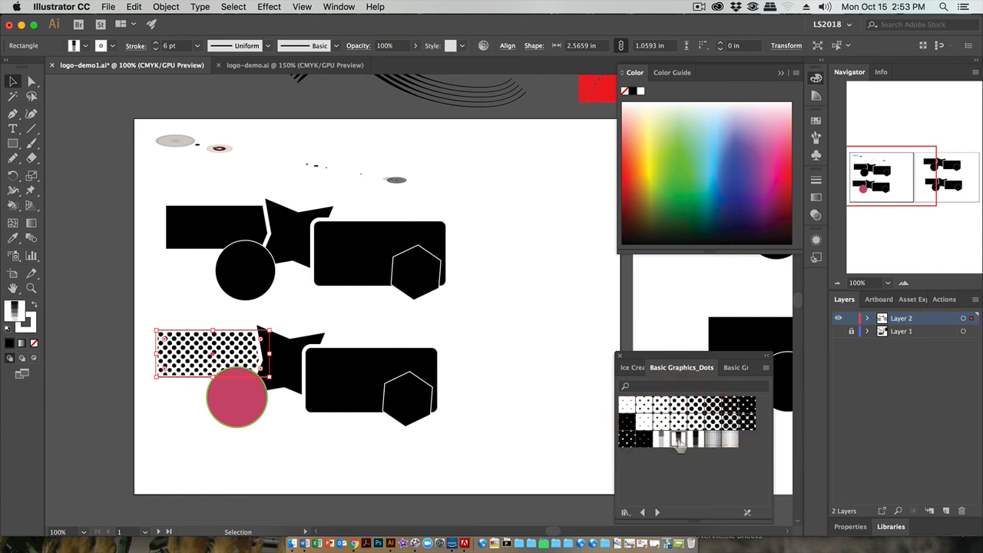
Advance to the Basic Graphics_Textures swatch library and fill the rectangle with its squiggly line texture
click(658, 512)
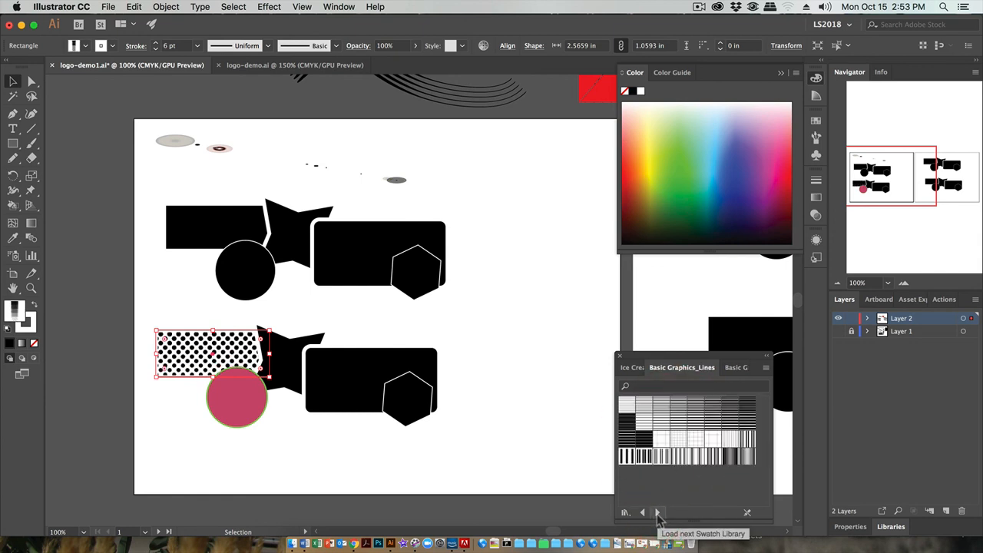
click(657, 512)
click(661, 439)
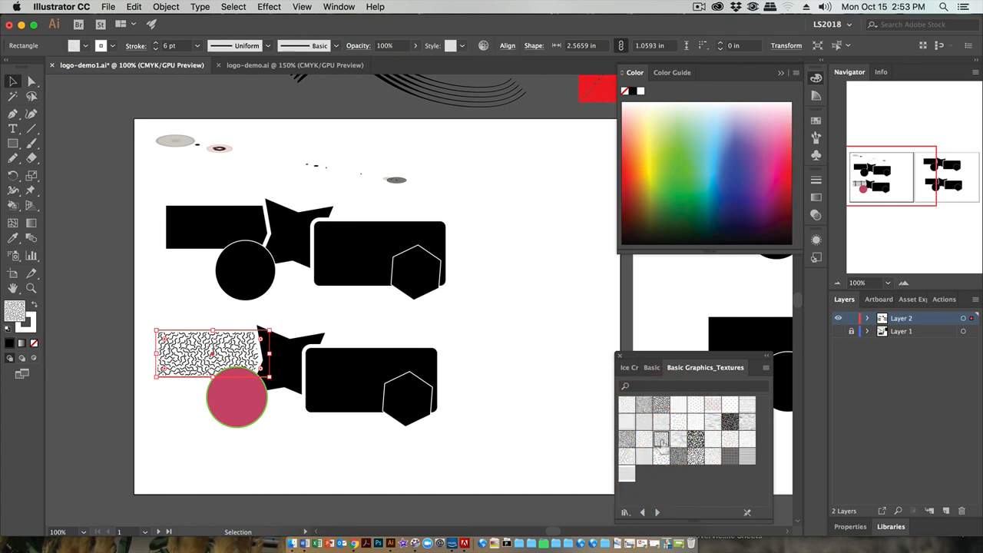
Load the Decorative Legacy library, apply its black, red and yellow pattern to the rectangle, swap fill and stroke, and deselect
click(657, 512)
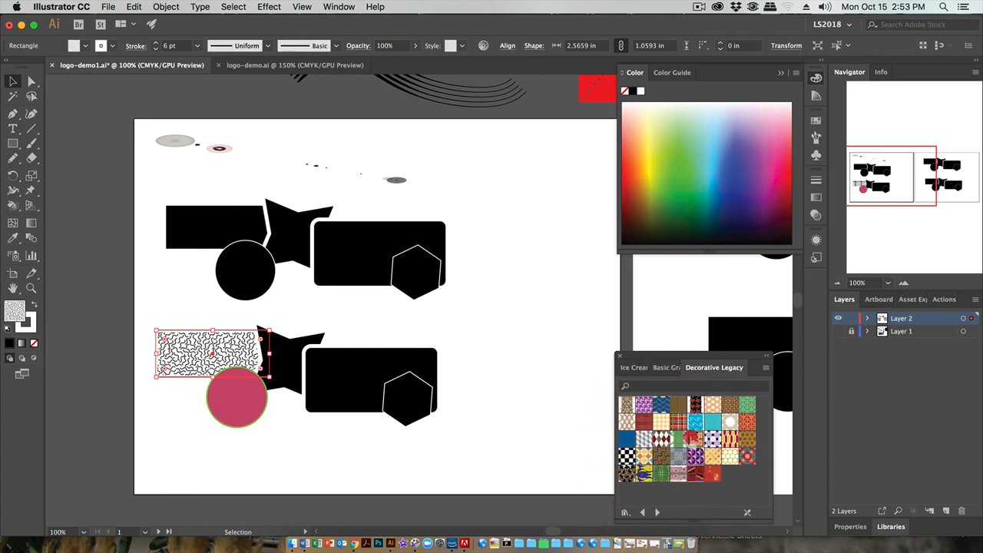
click(691, 438)
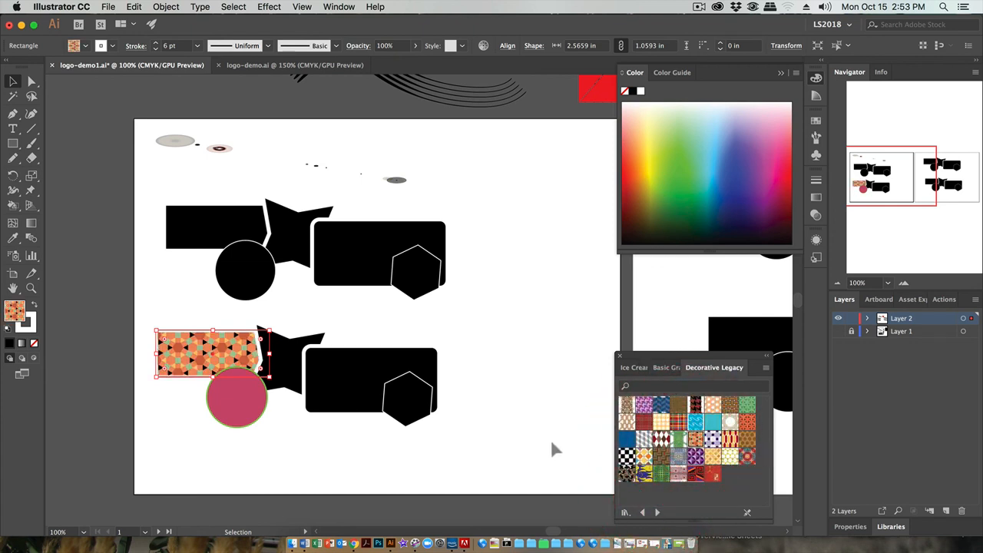
click(627, 473)
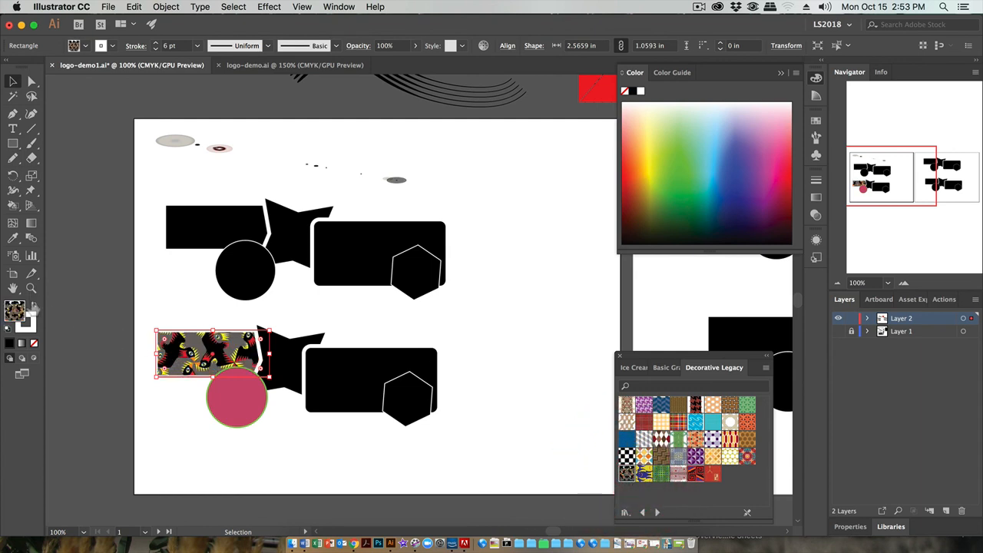
click(35, 307)
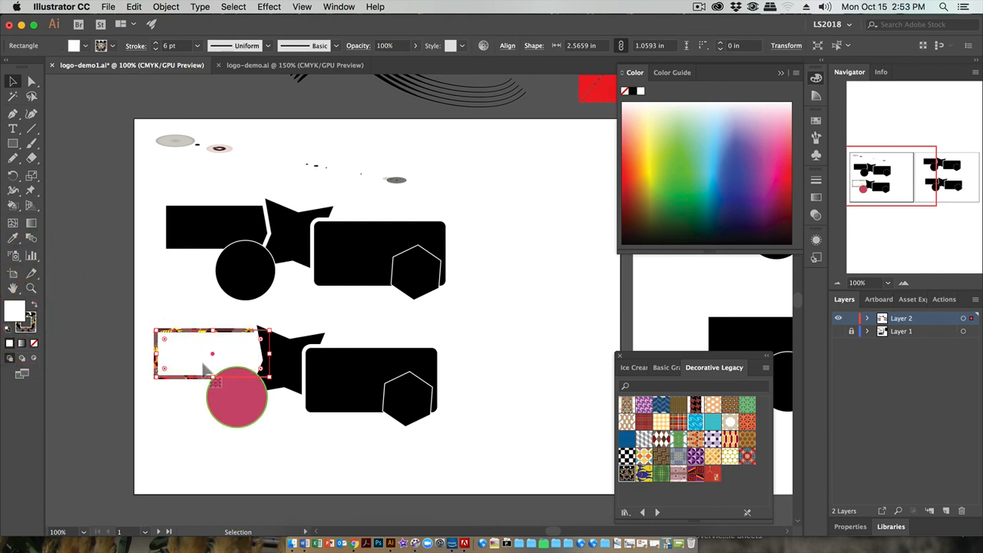
click(114, 333)
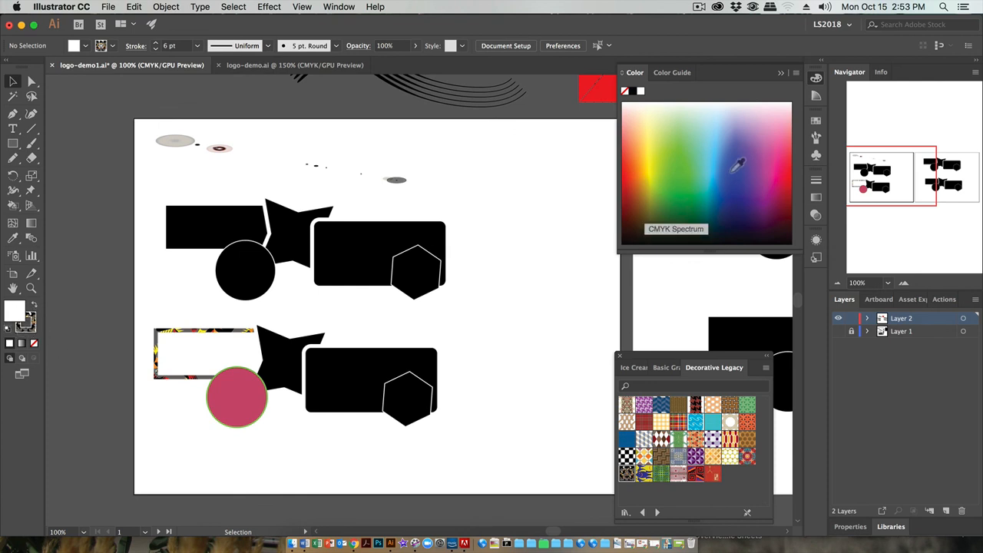
With nothing selected, sample colors from the spectrum for the default fill, ending on a blue
click(771, 125)
click(714, 132)
click(740, 167)
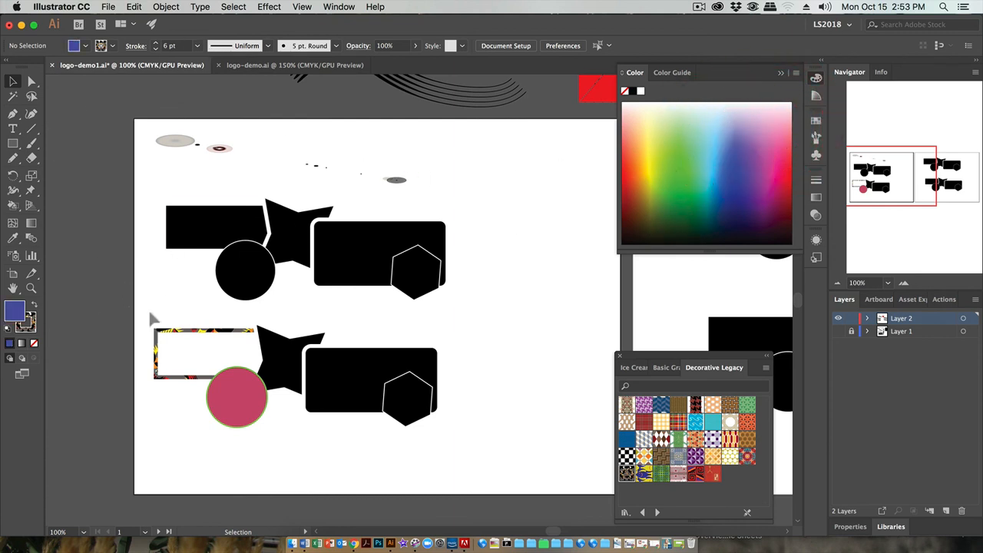
Fill the pattern-stroked rectangle with a light green from the color spectrum
click(180, 334)
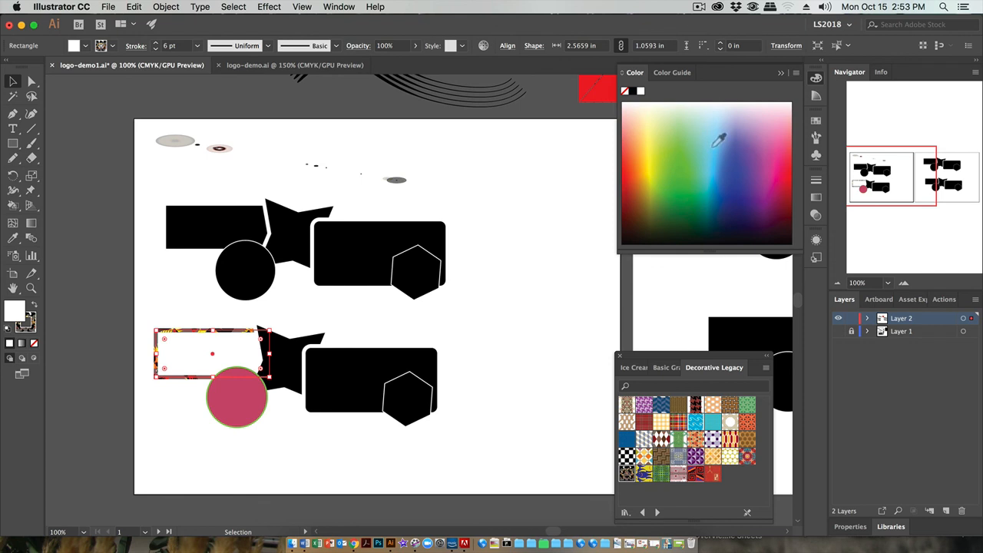
mouse_move(719, 139)
mouse_down()
mouse_move(709, 138)
mouse_move(681, 186)
mouse_move(773, 145)
mouse_move(760, 113)
mouse_move(683, 136)
mouse_move(661, 125)
mouse_up()
click(113, 46)
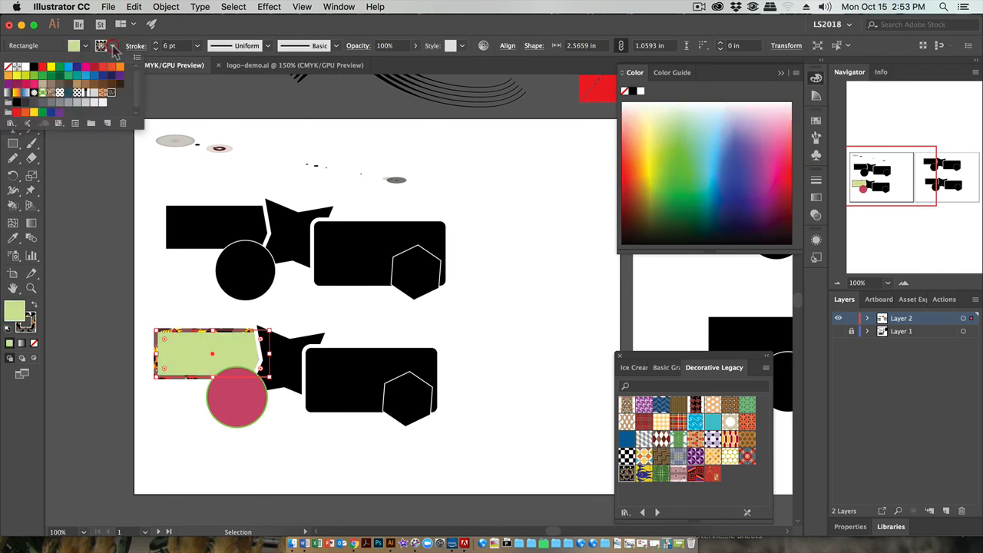
click(113, 46)
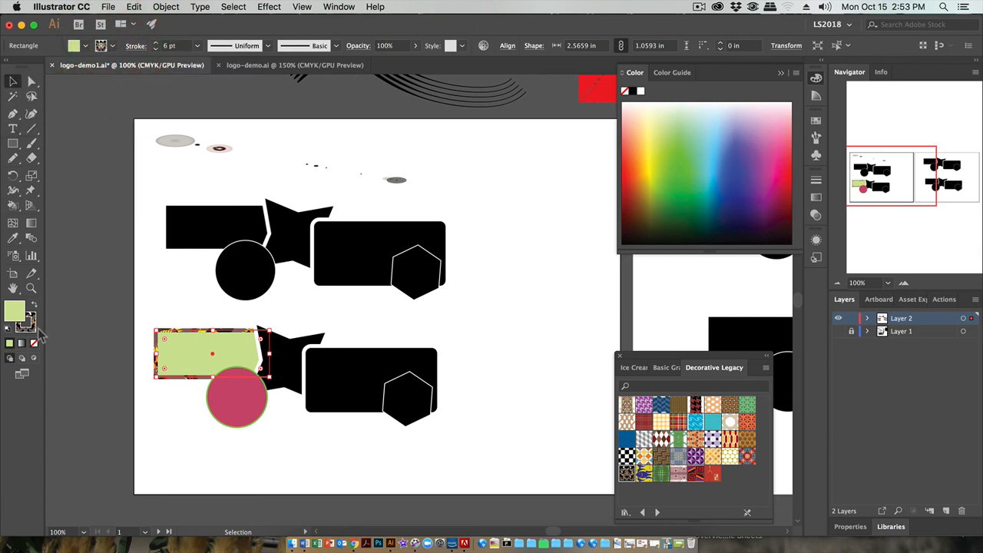
Try a green and a light blue stroke on the rectangle, and undo both stroke changes
click(31, 329)
click(681, 174)
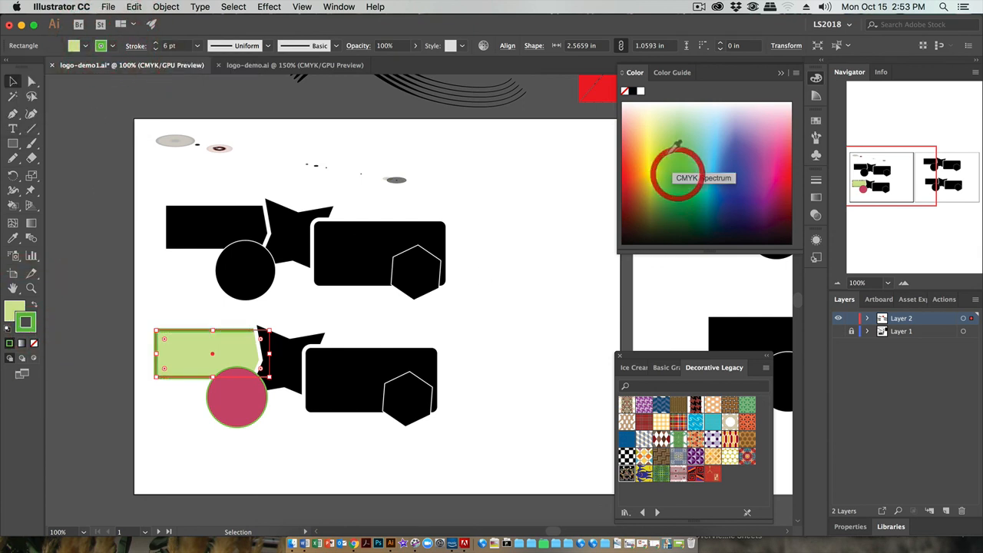
click(711, 130)
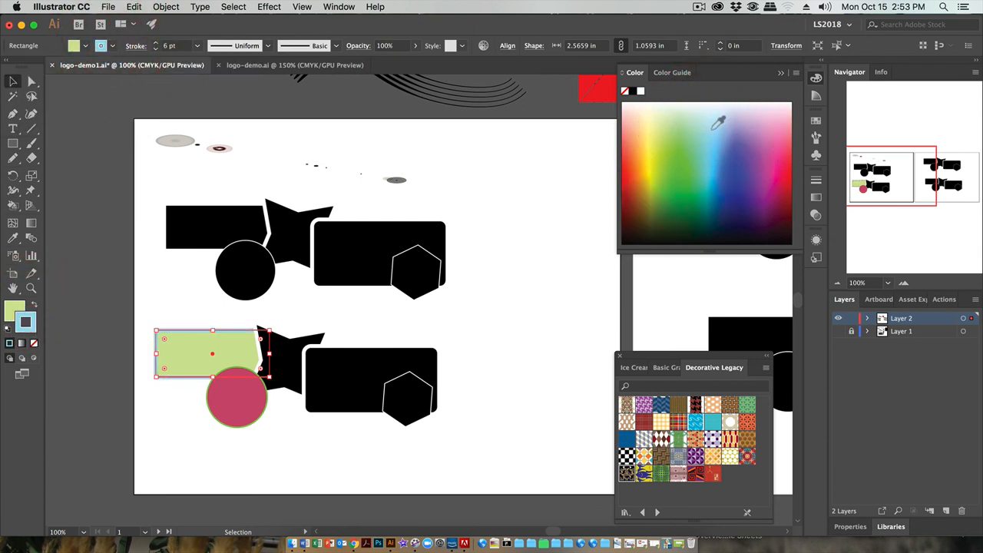
key(super+z)
key(super+z)
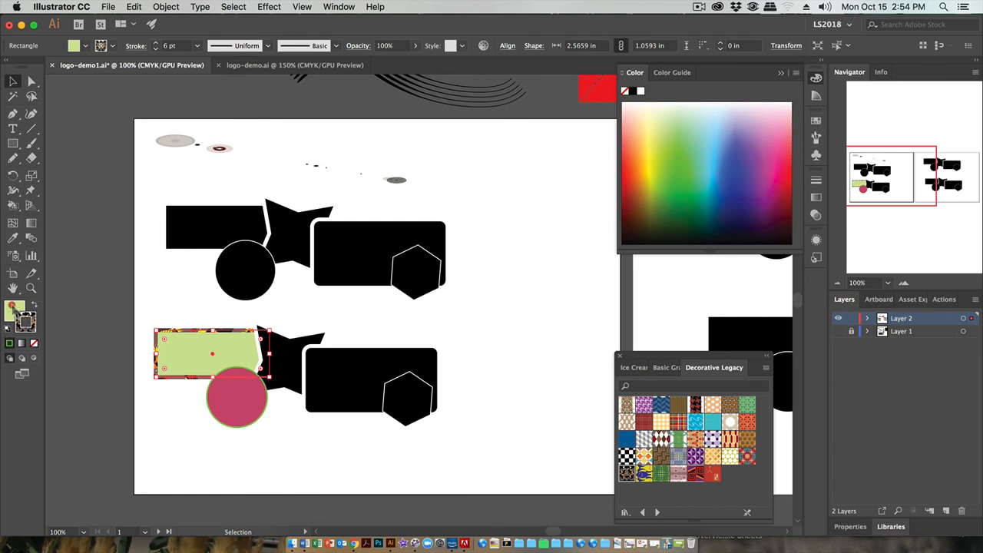
Display the document's swatches and switch the active attribute to the stroke and back to the fill
click(13, 306)
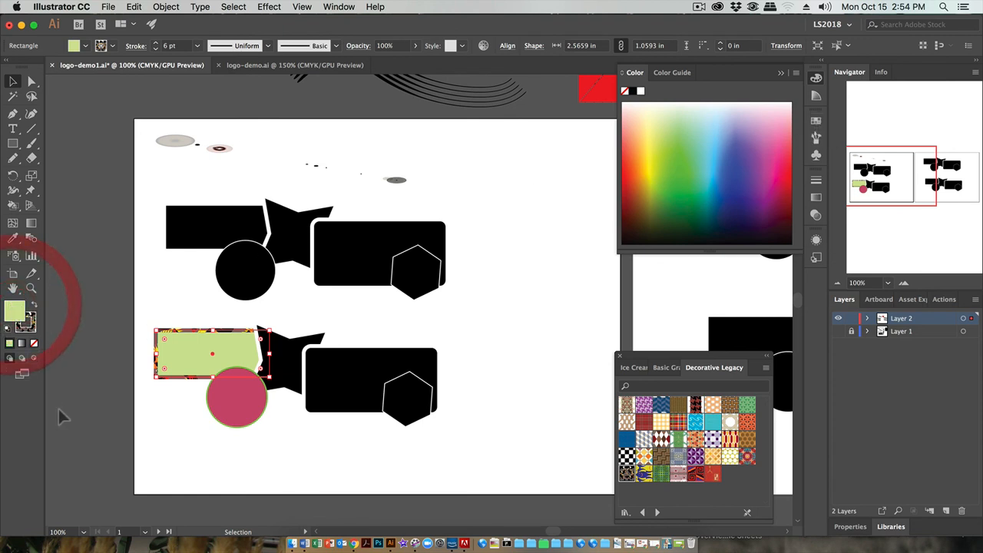
click(817, 122)
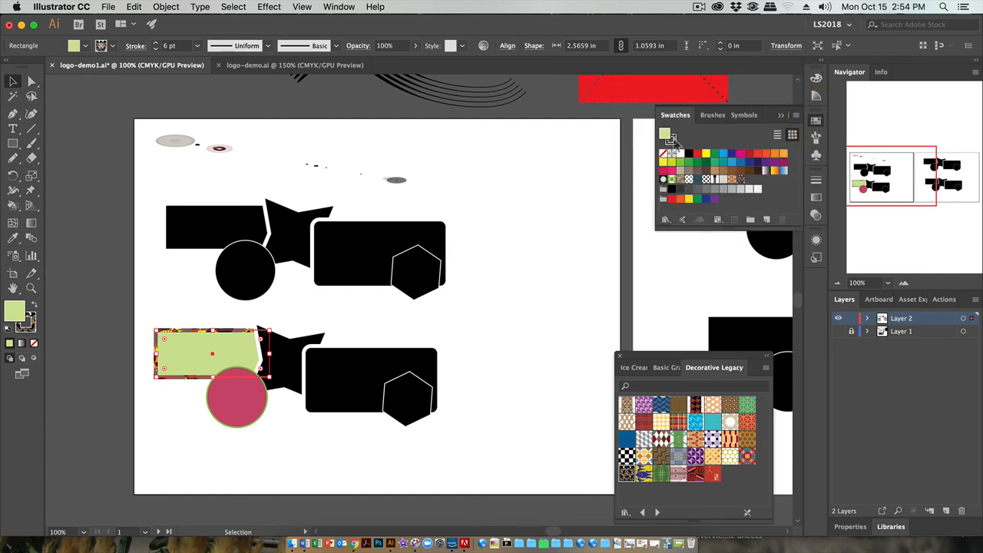
click(674, 140)
click(665, 132)
Save the document as logo-demo1.ai in the Logo Project folder, replacing the existing file, in Illustrator CC format with the default options
click(107, 8)
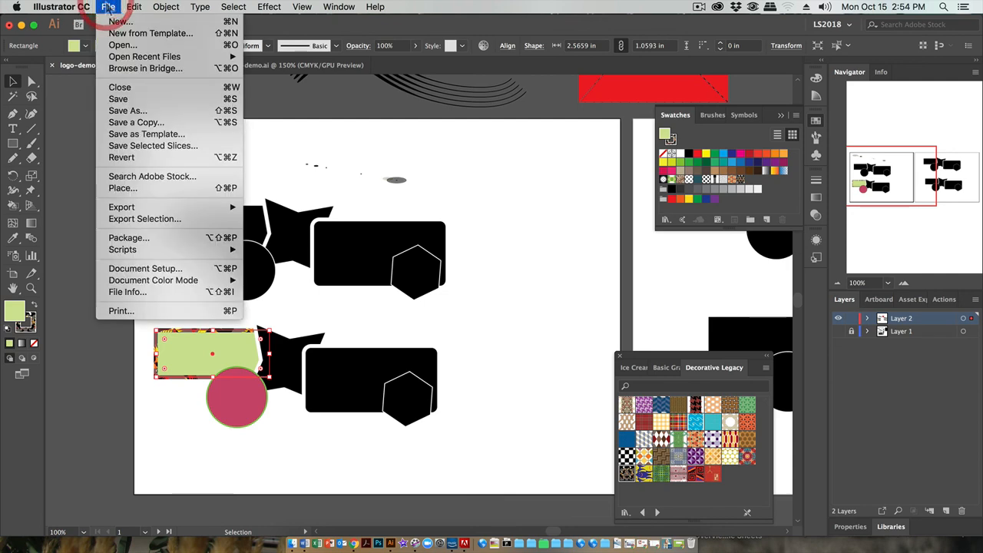
click(123, 112)
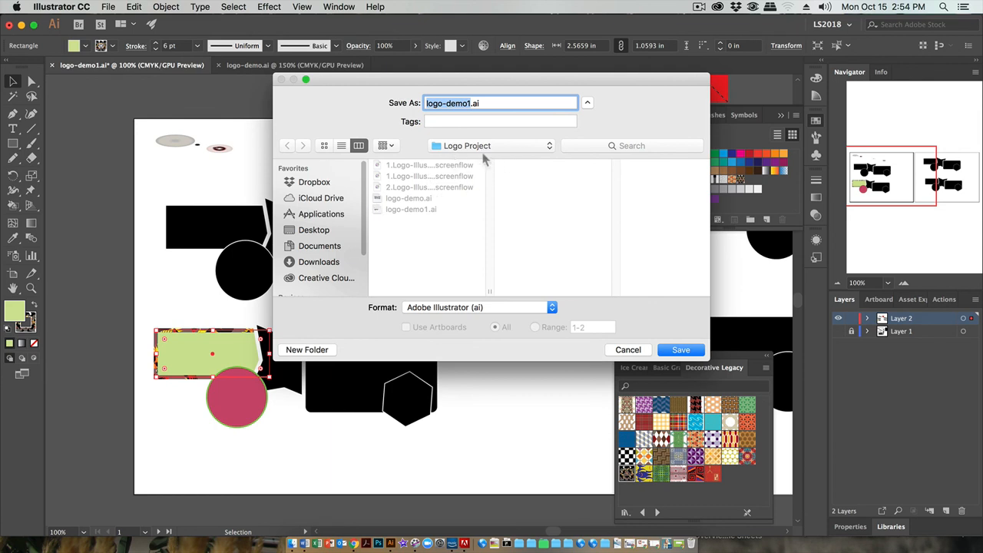
click(686, 351)
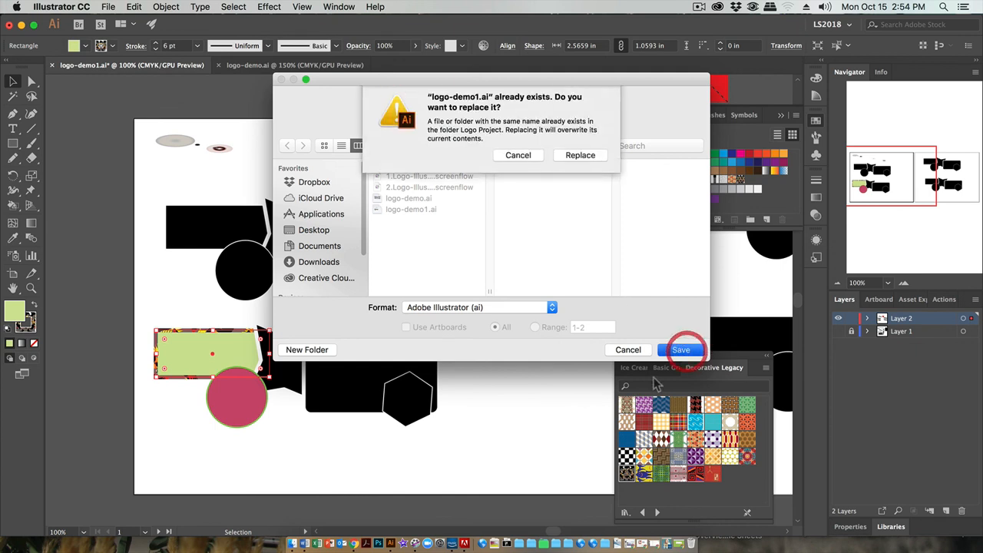
click(579, 161)
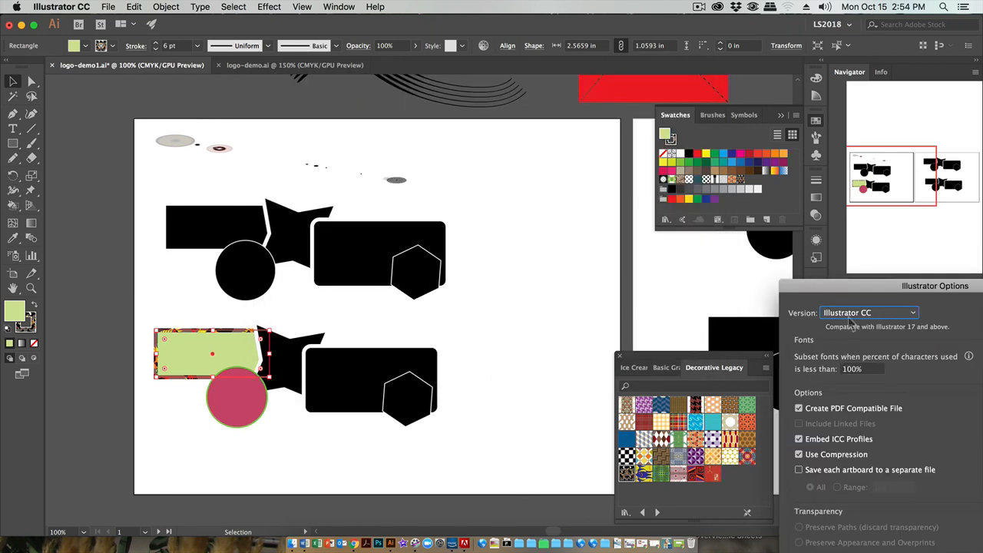
drag(834, 287, 690, 138)
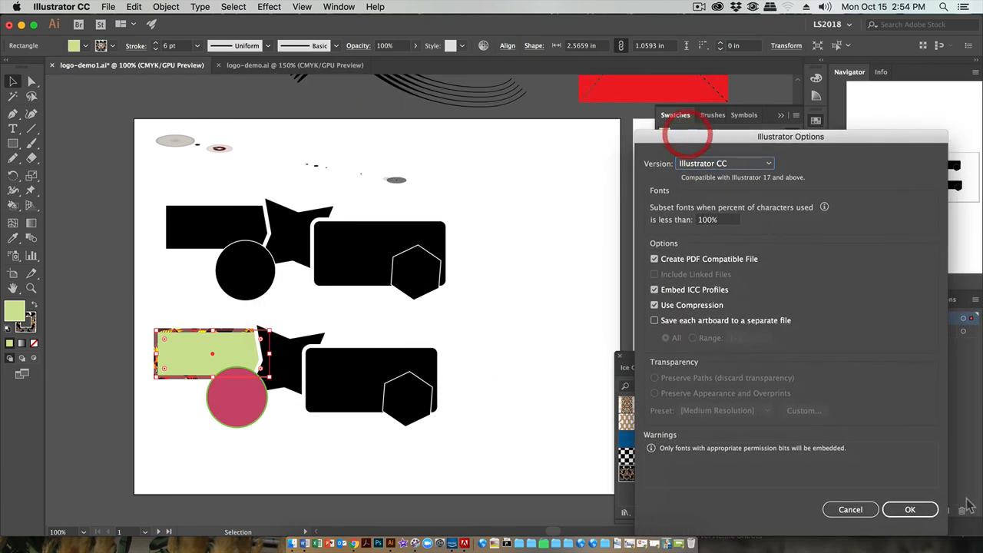
click(910, 510)
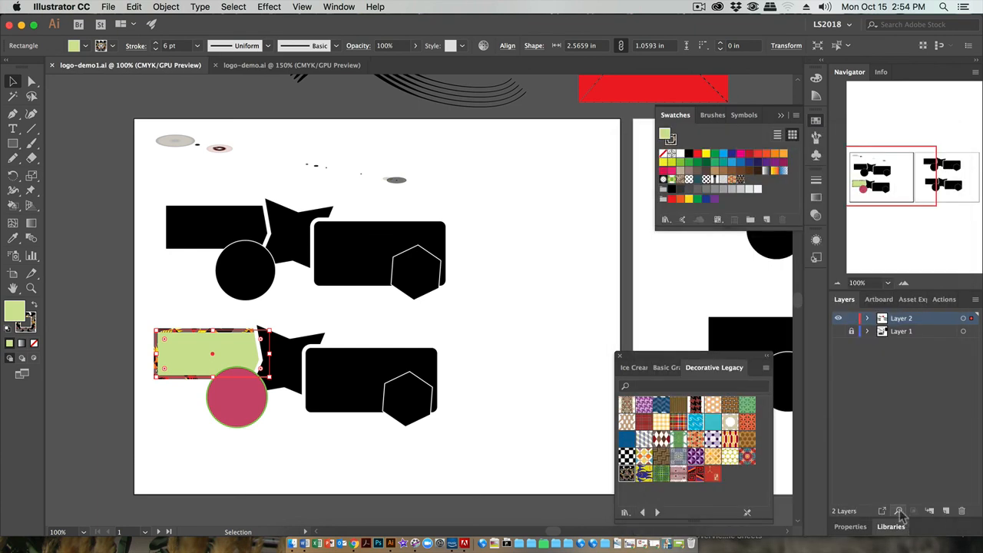
click(697, 7)
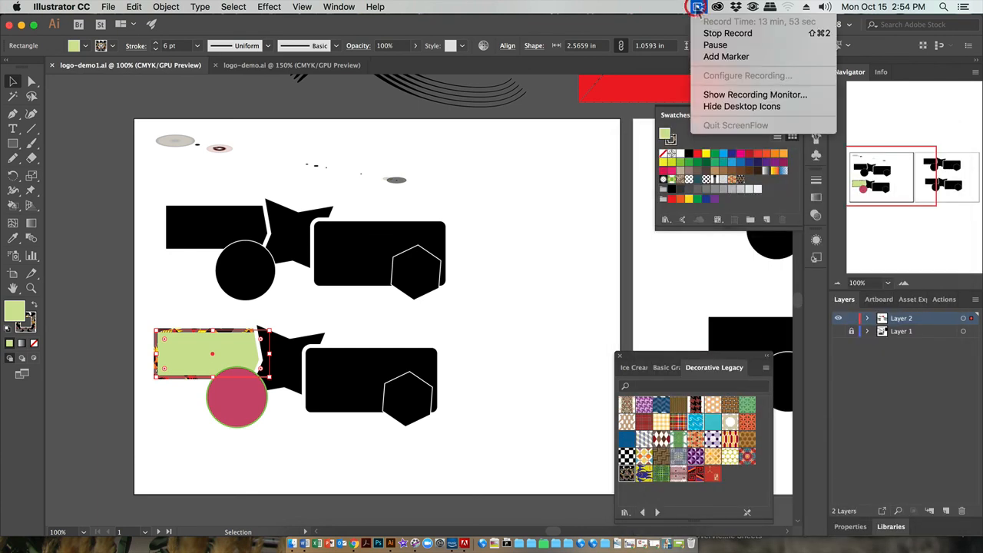